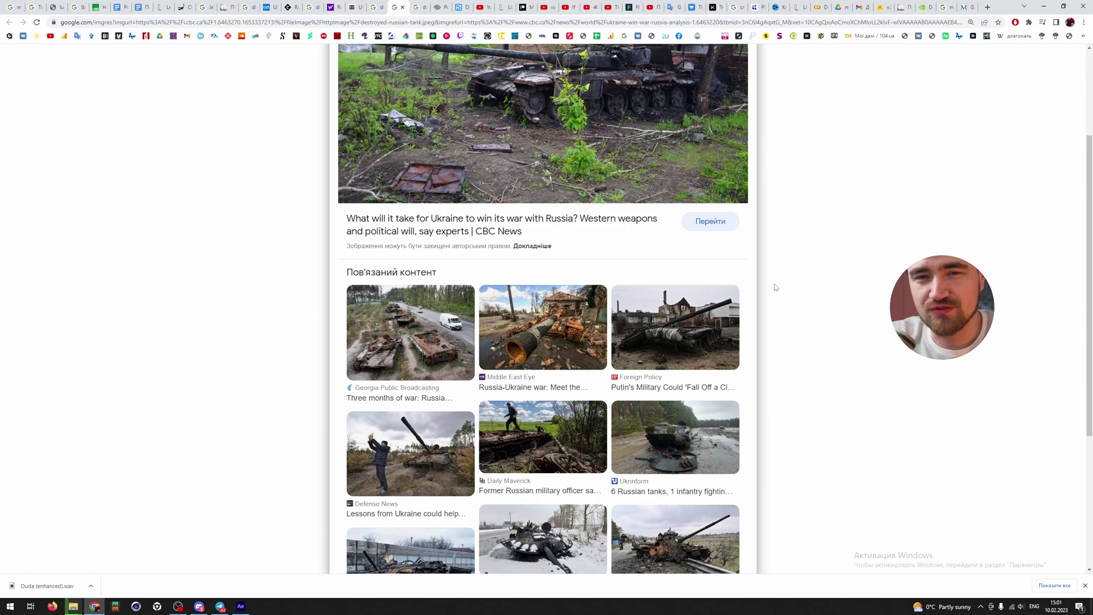
Scroll the Google Images results and save a destroyed-tank photo to the computer.
{"action": "scroll", "coordinate": [776, 288], "scroll_direction": "down", "scroll_amount": 1}
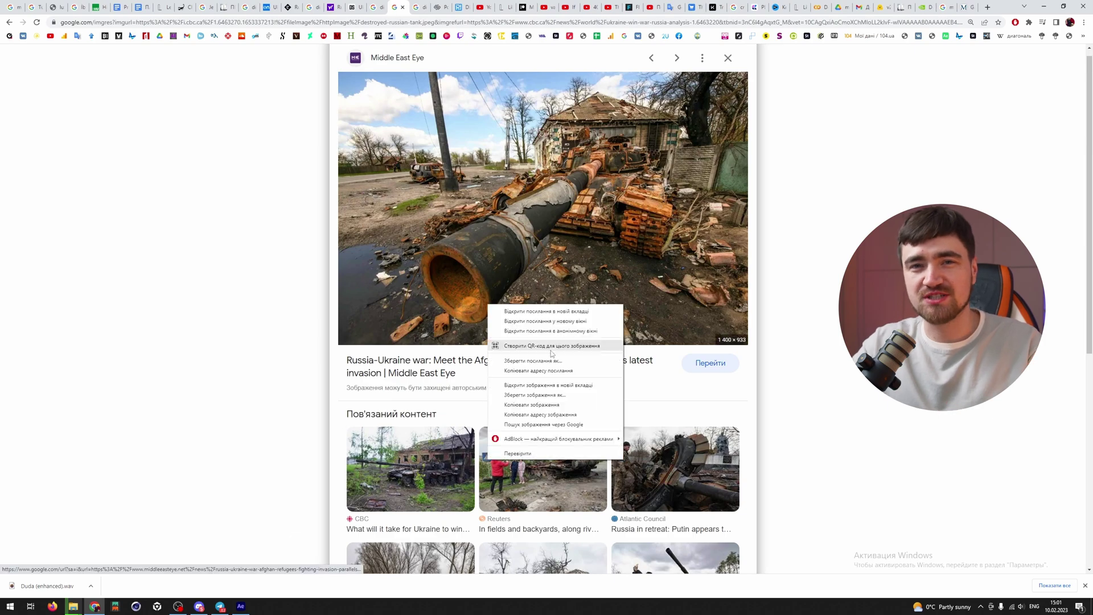
{"action": "left_click", "coordinate": [535, 395]}
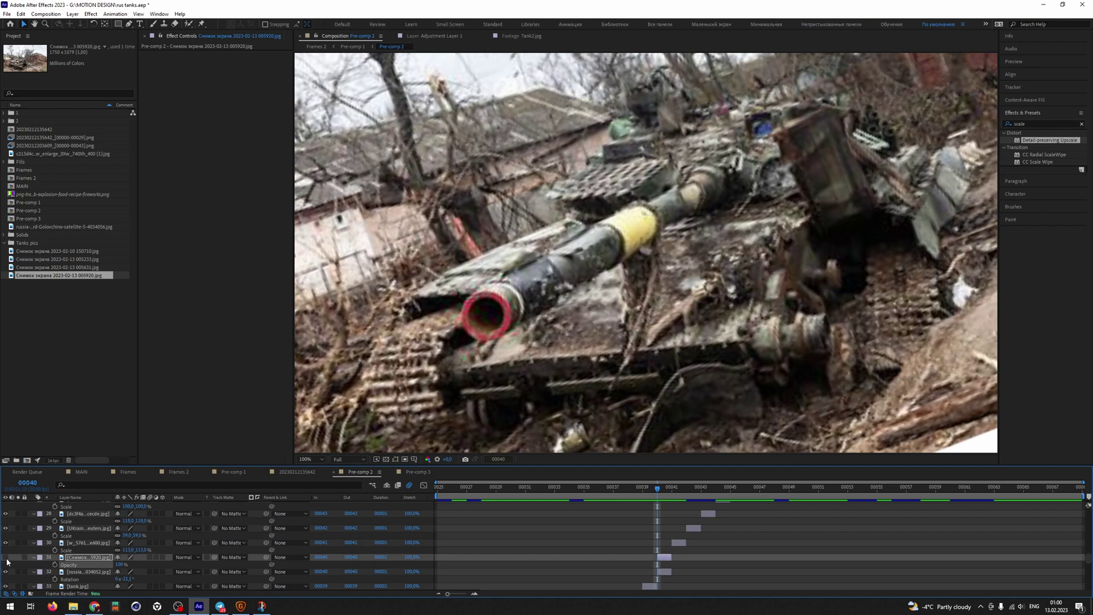
Compare the blurry tank frame with the sharpened version and inspect the barrel detail.
{"action": "left_click", "coordinate": [6, 557]}
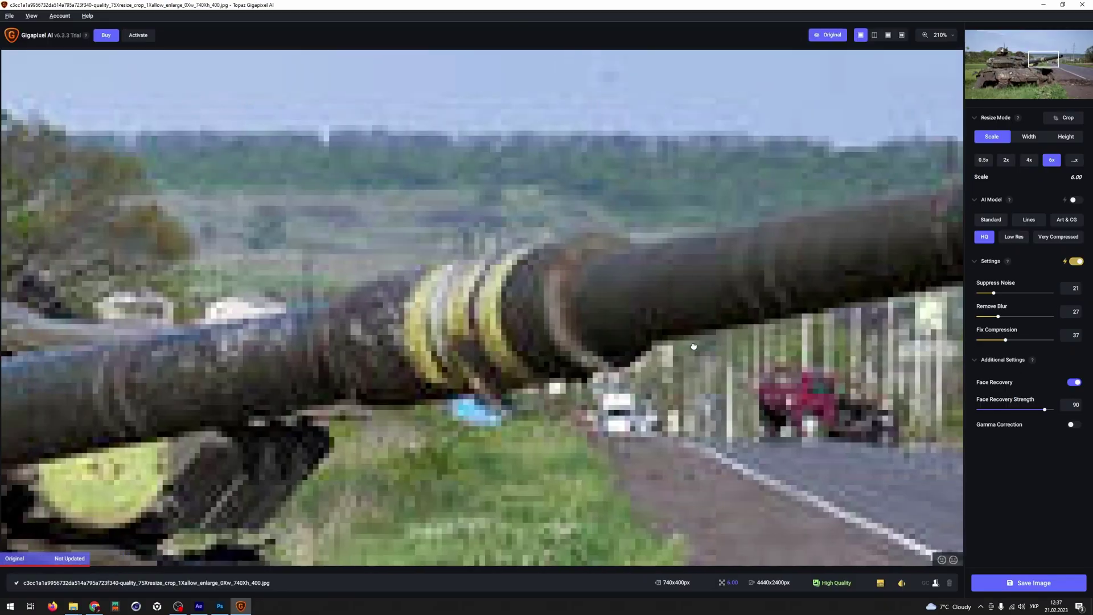
{"action": "left_click_drag", "start_coordinate": [693, 346], "coordinate": [666, 330]}
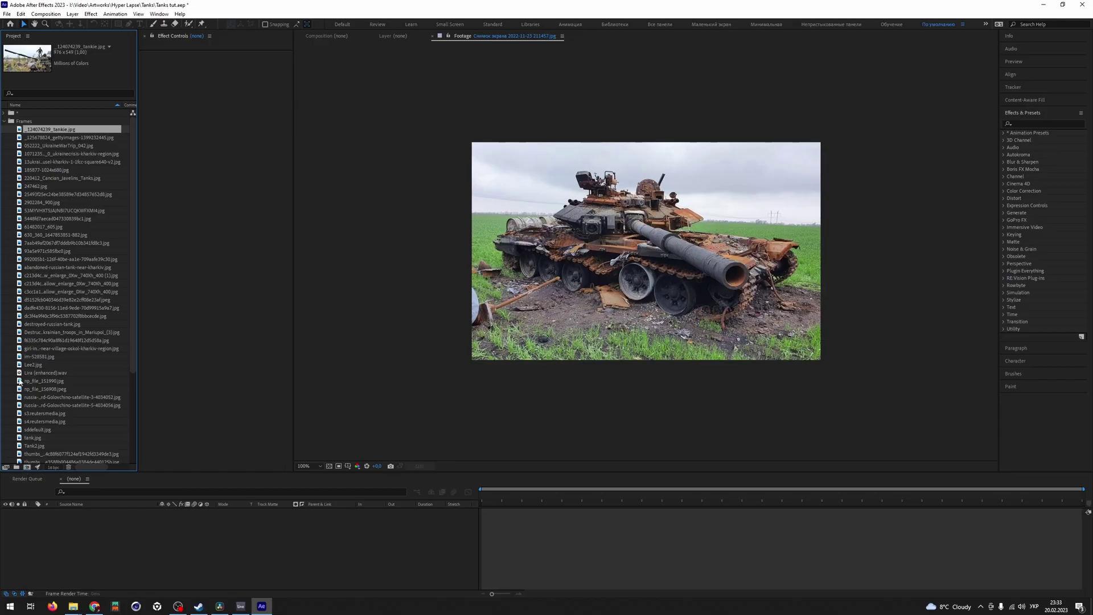
Start a new 1024x1024, 30 fps composition called Frames main with Ctrl+N.
{"action": "key", "text": "ctrl+n"}
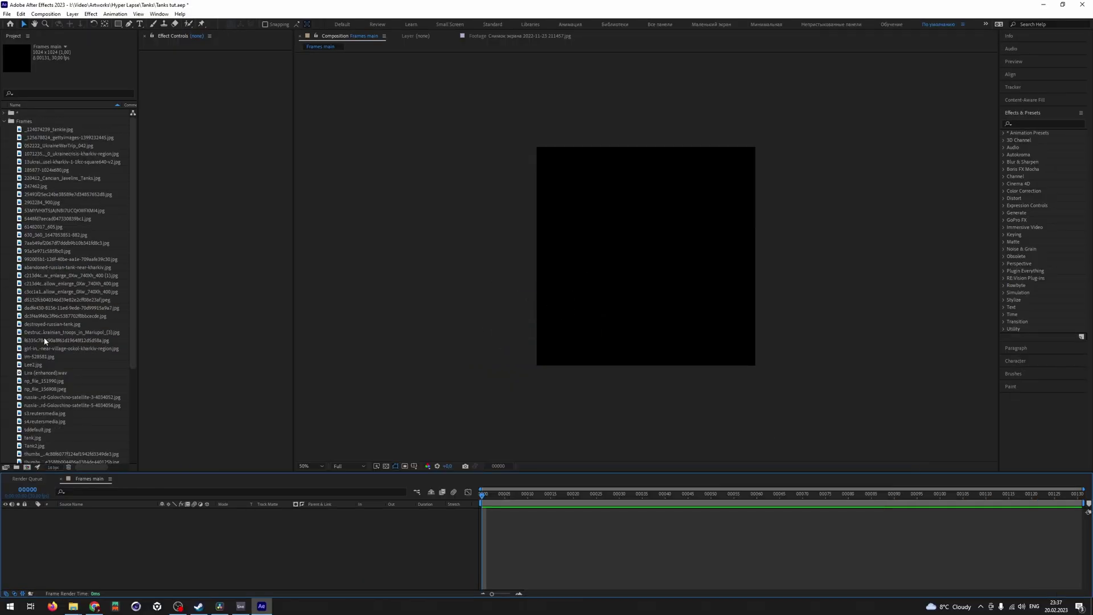
Add the _124074239_tankie.jpg photo to Frames main and nudge its position in the frame.
{"action": "mouse_move", "coordinate": [669, 251]}
{"action": "left_mouse_down"}
{"action": "mouse_move", "coordinate": [654, 254]}
{"action": "mouse_move", "coordinate": [668, 259]}
{"action": "left_mouse_up"}
{"action": "scroll", "coordinate": [682, 266], "scroll_direction": "up", "scroll_amount": 4}
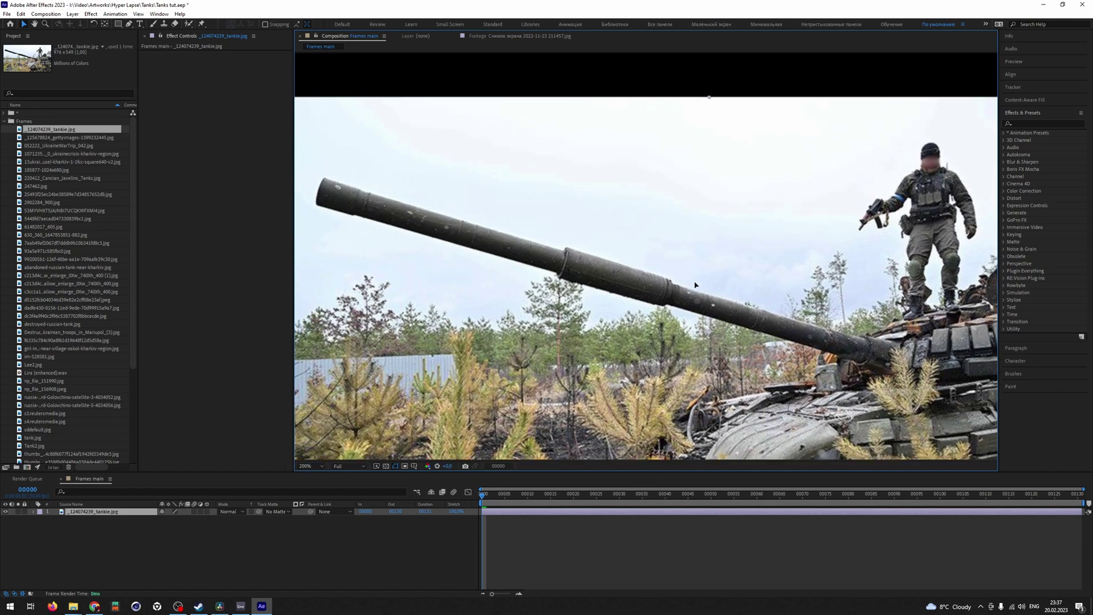
{"action": "scroll", "coordinate": [570, 370], "scroll_direction": "down", "scroll_amount": 3}
{"action": "key", "text": "Return"}
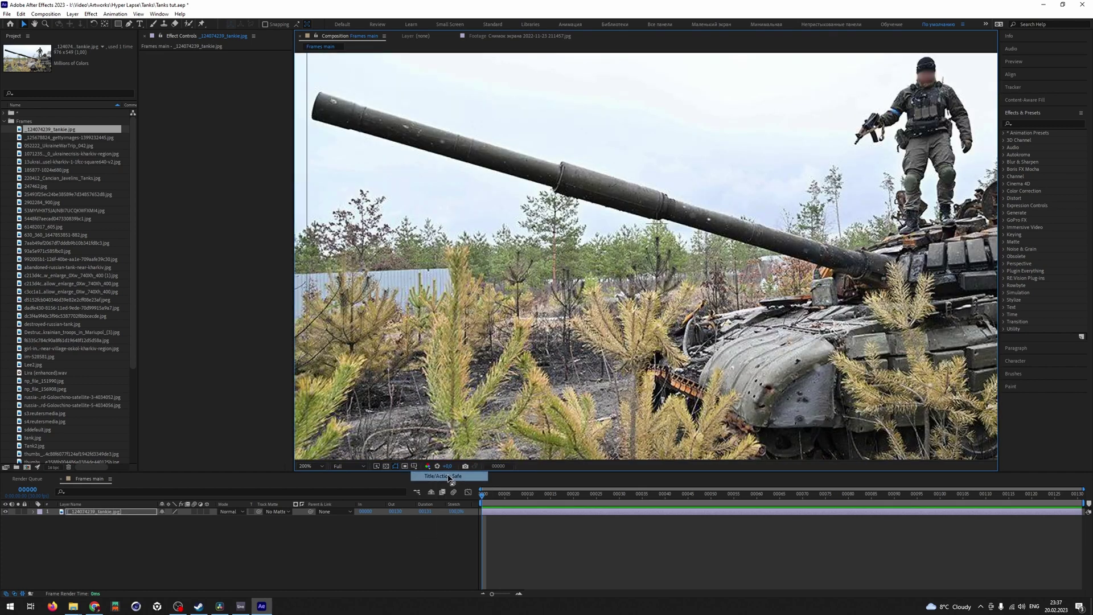
{"action": "scroll", "coordinate": [591, 327], "scroll_direction": "up", "scroll_amount": 2}
{"action": "left_click", "coordinate": [104, 25]}
{"action": "scroll", "coordinate": [676, 395], "scroll_direction": "down", "scroll_amount": 4}
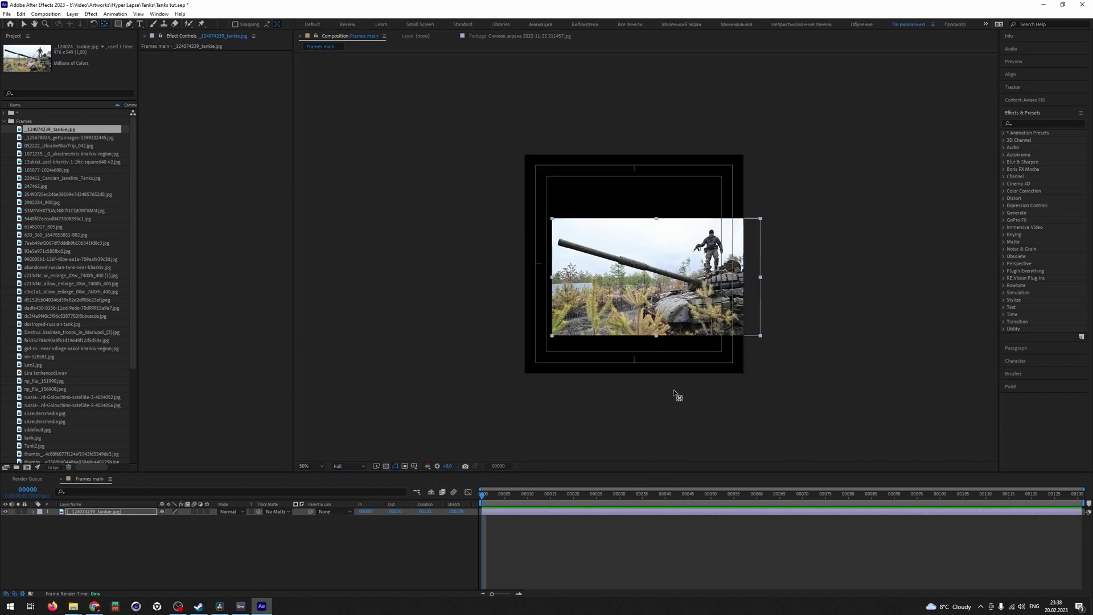
{"action": "scroll", "coordinate": [686, 396], "scroll_direction": "up", "scroll_amount": 2}
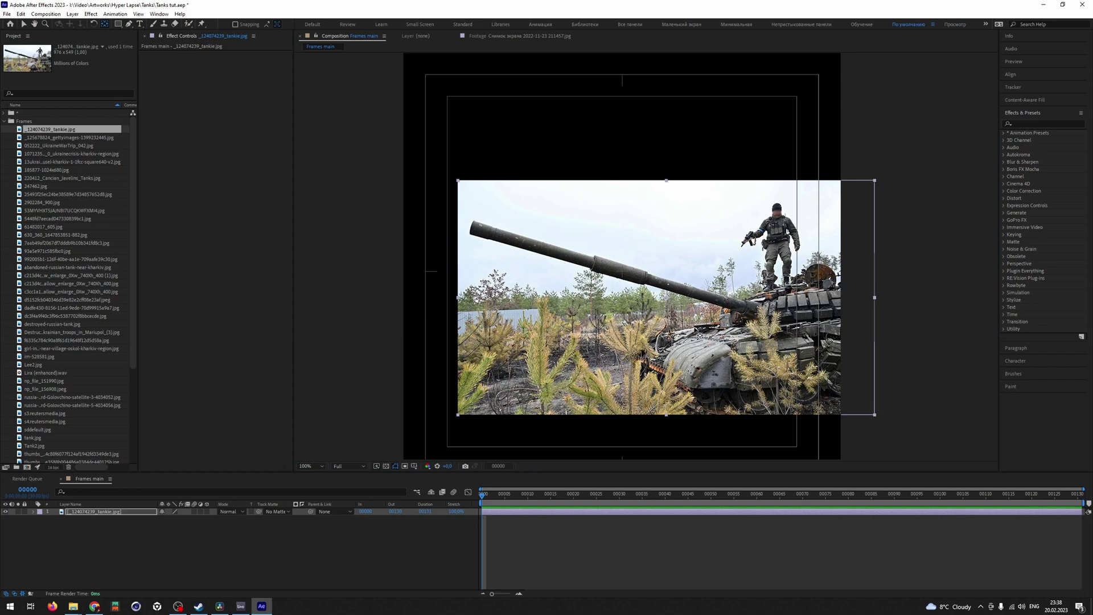
{"action": "scroll", "coordinate": [569, 395], "scroll_direction": "up", "scroll_amount": 1}
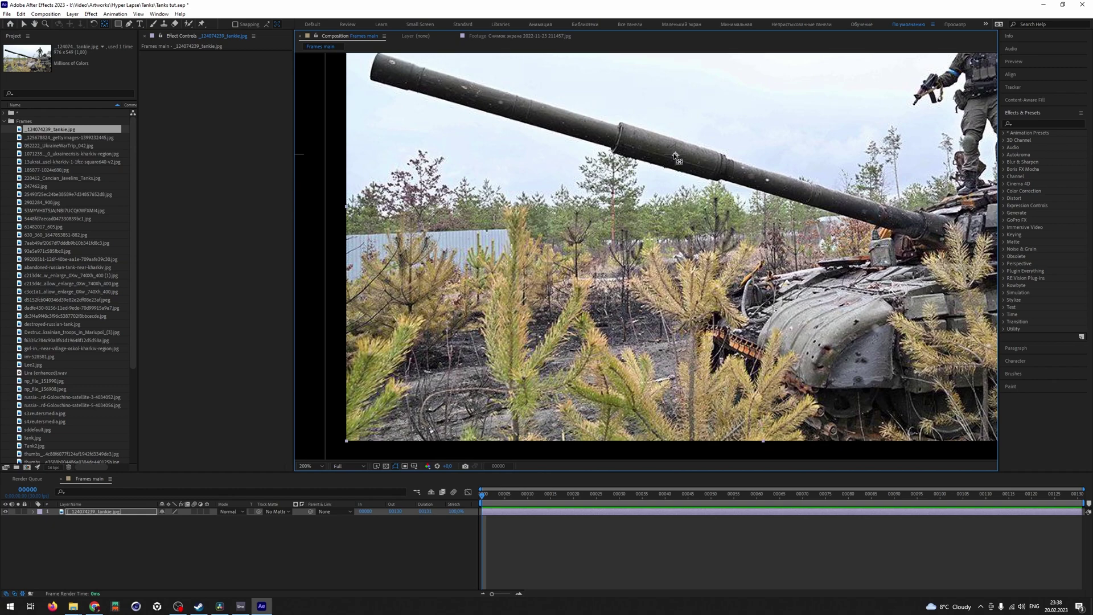
{"action": "key", "text": "v"}
{"action": "left_click_drag", "start_coordinate": [697, 208], "coordinate": [672, 274]}
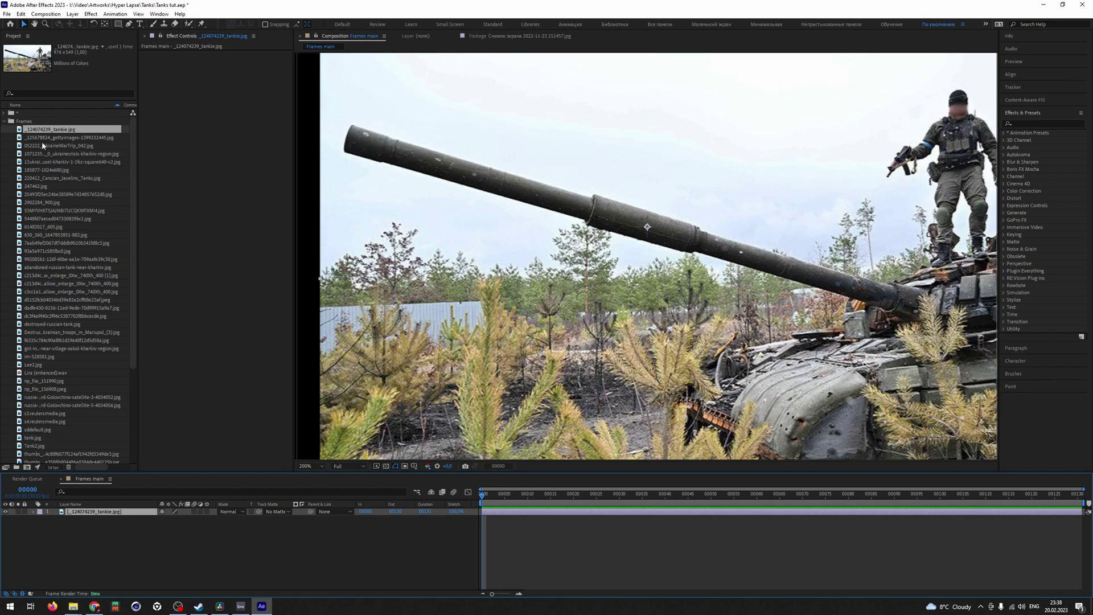
Add the gettyimages tank photo to the composition.
{"action": "left_click_drag", "start_coordinate": [46, 138], "coordinate": [726, 187]}
{"action": "scroll", "coordinate": [634, 314], "scroll_direction": "up", "scroll_amount": 1}
{"action": "left_click_drag", "start_coordinate": [687, 273], "coordinate": [636, 311]}
{"action": "scroll", "coordinate": [683, 313], "scroll_direction": "down", "scroll_amount": 1}
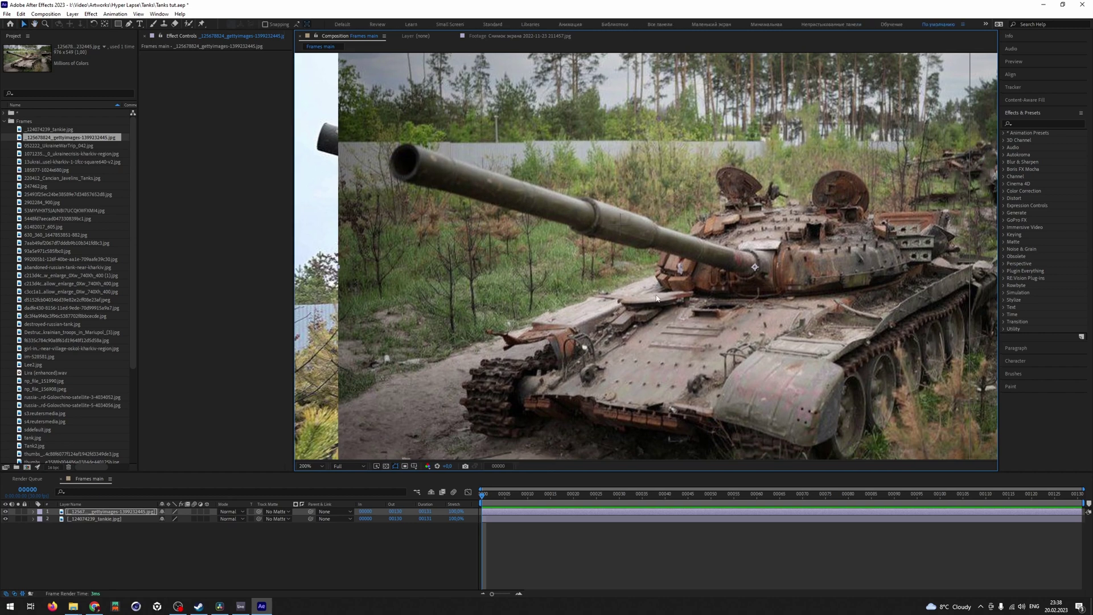
{"action": "scroll", "coordinate": [657, 298], "scroll_direction": "up", "scroll_amount": 1}
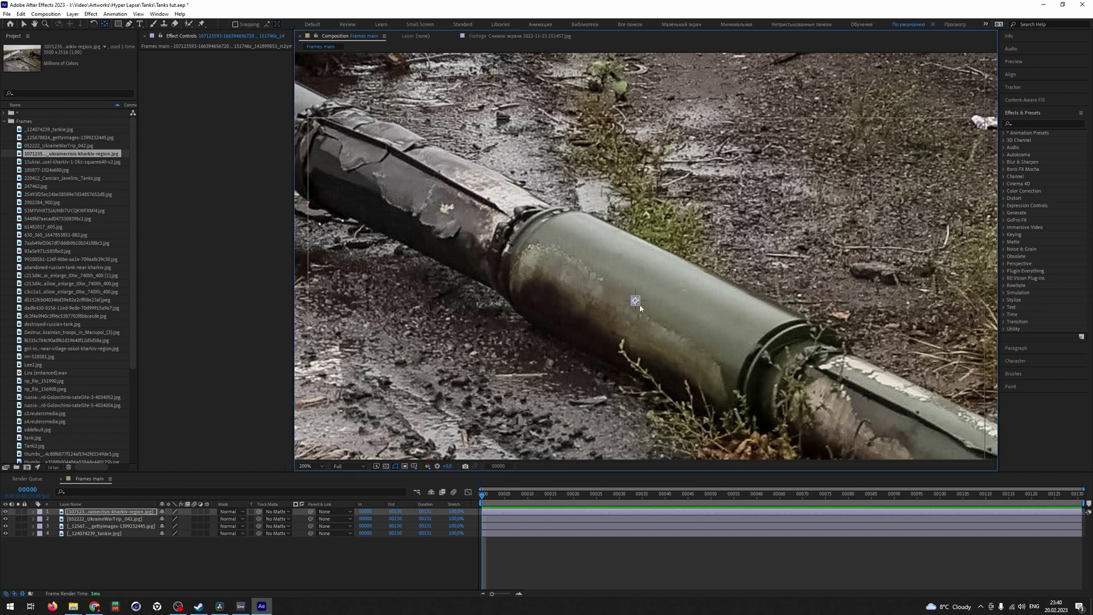
Shrink the gun-barrel photo layer to 29% scale and check the fit zoomed out.
{"action": "key", "text": "comma"}
{"action": "key", "text": "comma"}
{"action": "key", "text": "period"}
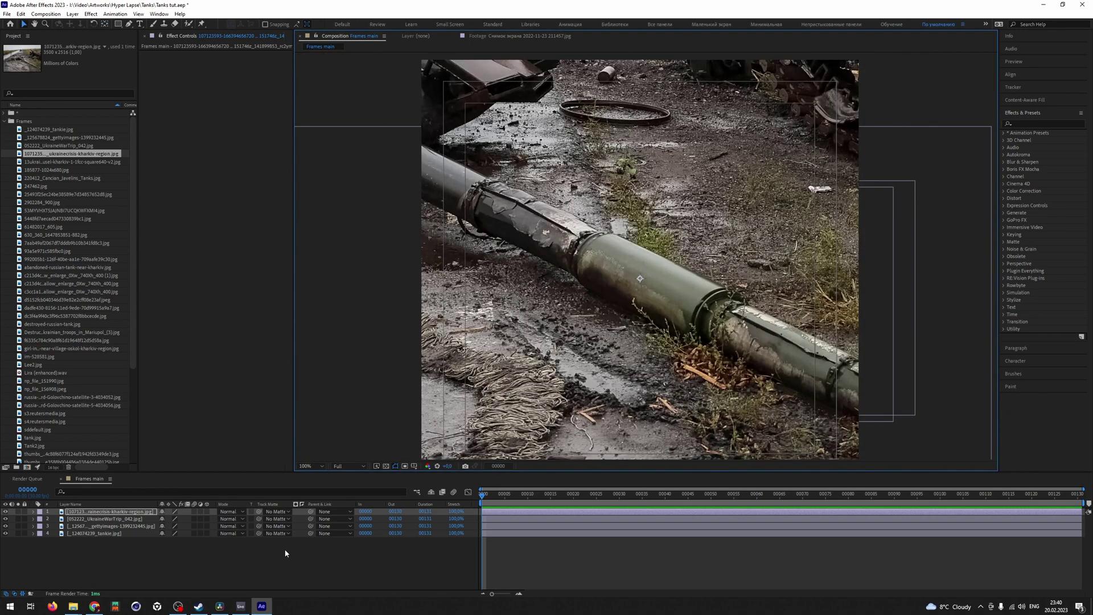
{"action": "key", "text": "s"}
{"action": "mouse_move", "coordinate": [171, 518]}
{"action": "left_mouse_down"}
{"action": "mouse_move", "coordinate": [143, 519]}
{"action": "mouse_move", "coordinate": [165, 520]}
{"action": "left_mouse_up"}
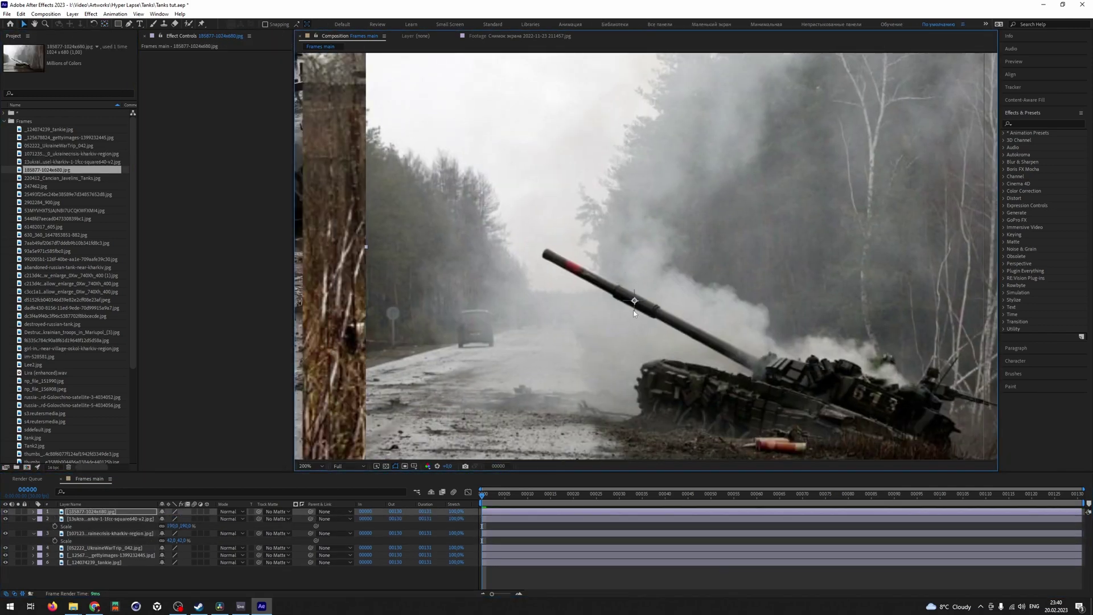
{"action": "key", "text": "comma"}
{"action": "key", "text": "comma"}
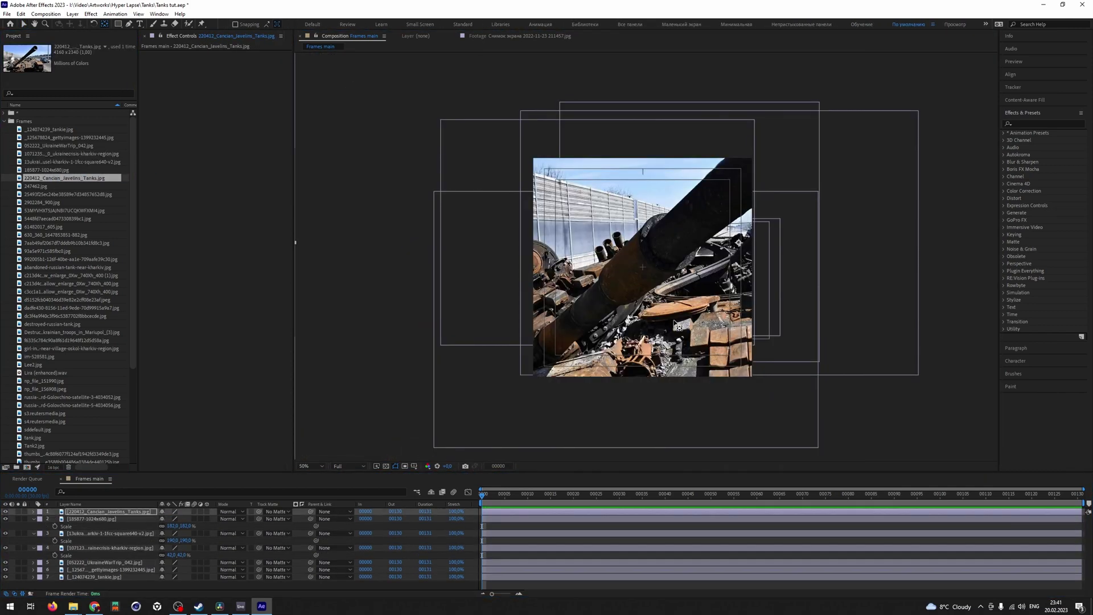
{"action": "key", "text": "comma"}
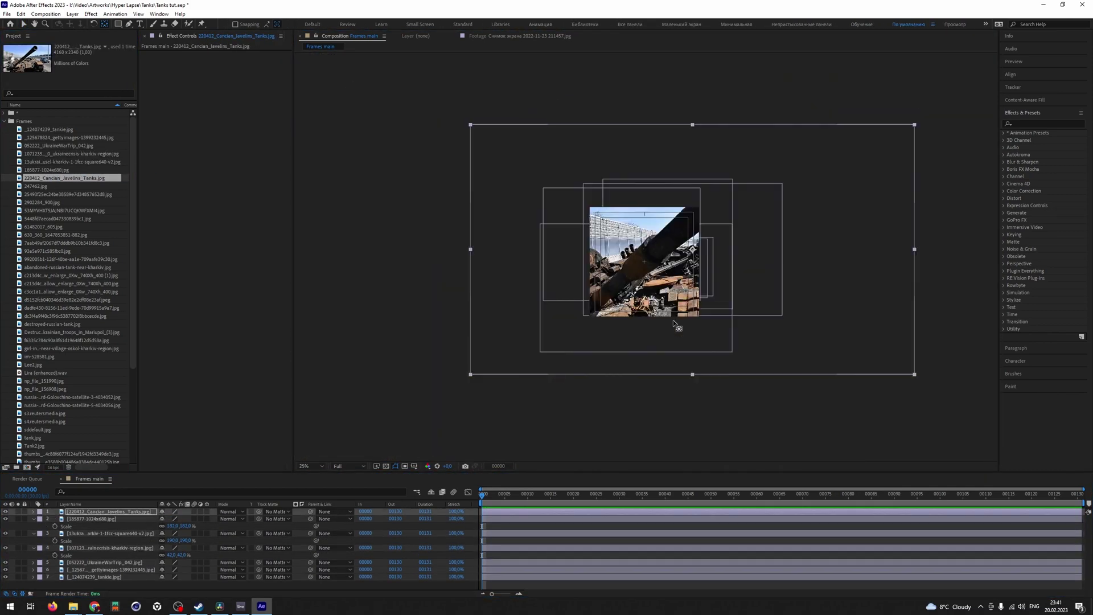
{"action": "key", "text": "period"}
{"action": "key", "text": "period"}
{"action": "key", "text": "period"}
{"action": "key", "text": "period"}
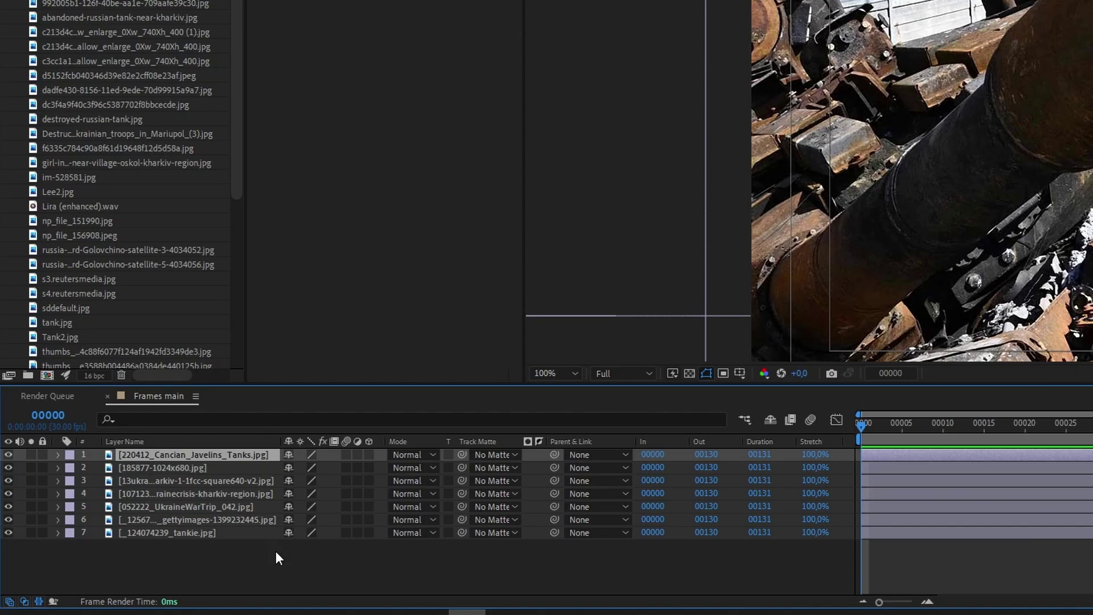
Trim all seven photo layers to a single frame starting at frame 00015.
{"action": "left_click_drag", "start_coordinate": [254, 559], "coordinate": [179, 454]}
{"action": "key", "text": "alt+bracketleft"}
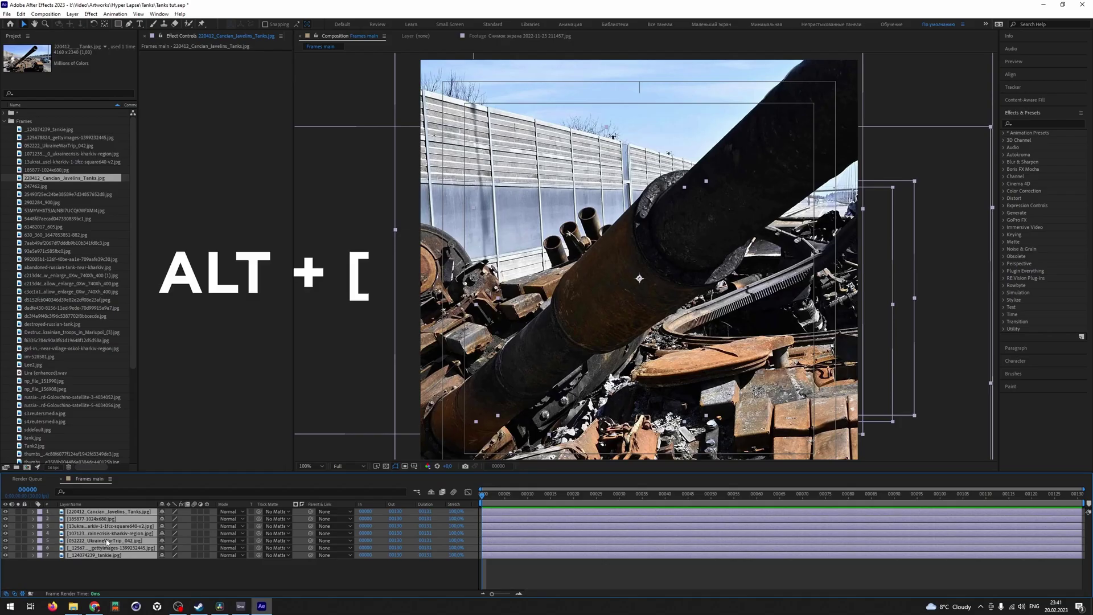
{"action": "left_click", "coordinate": [759, 499]}
{"action": "key", "text": "alt+bracketleft"}
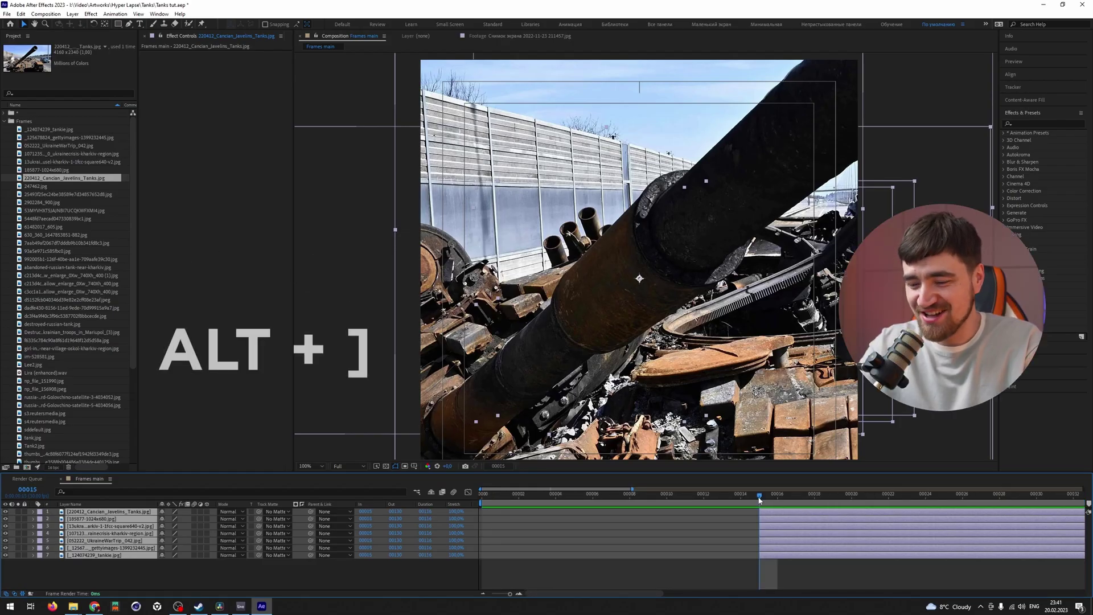
{"action": "key", "text": "alt+bracketright"}
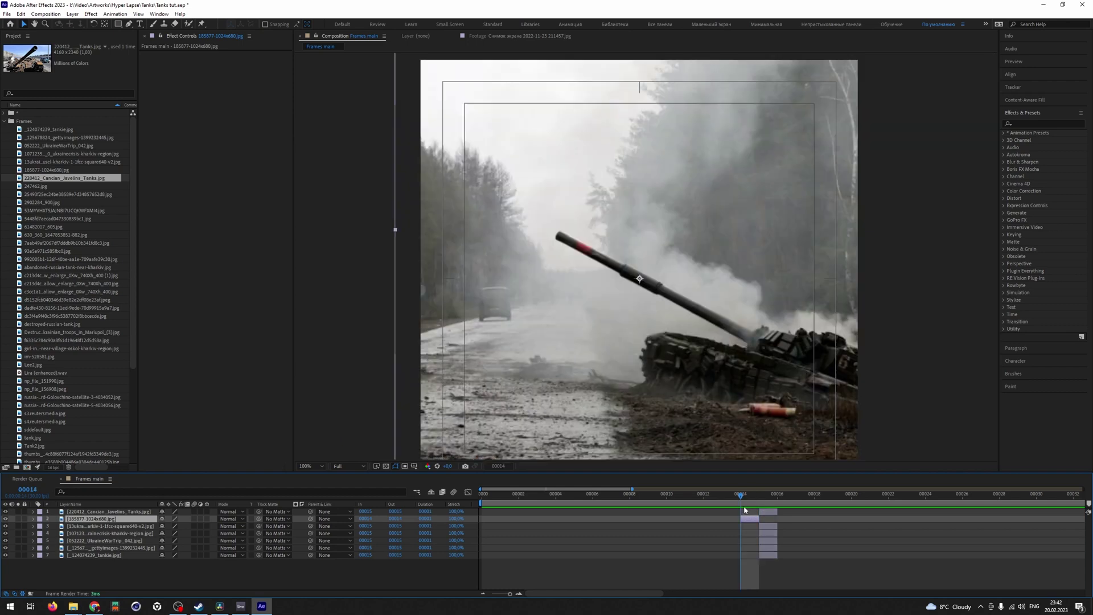
Stagger the one-frame bars to frames such as 00013 and 00008, and mirror one photo at -190% scale.
{"action": "left_click_drag", "start_coordinate": [766, 526], "coordinate": [727, 543]}
{"action": "left_click", "coordinate": [748, 535]}
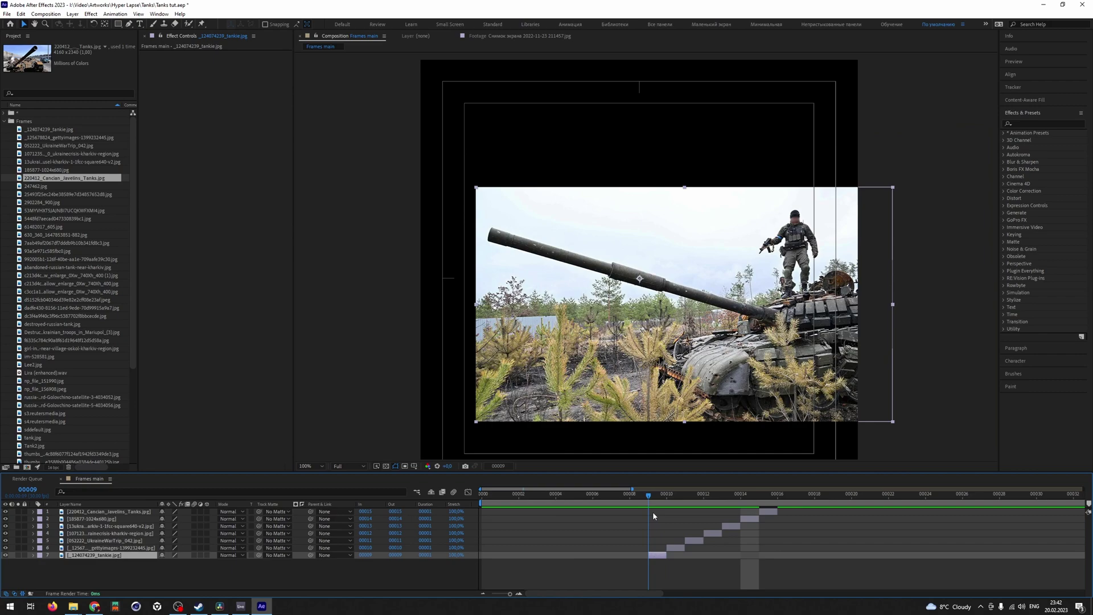
{"action": "key", "text": "Page_Down"}
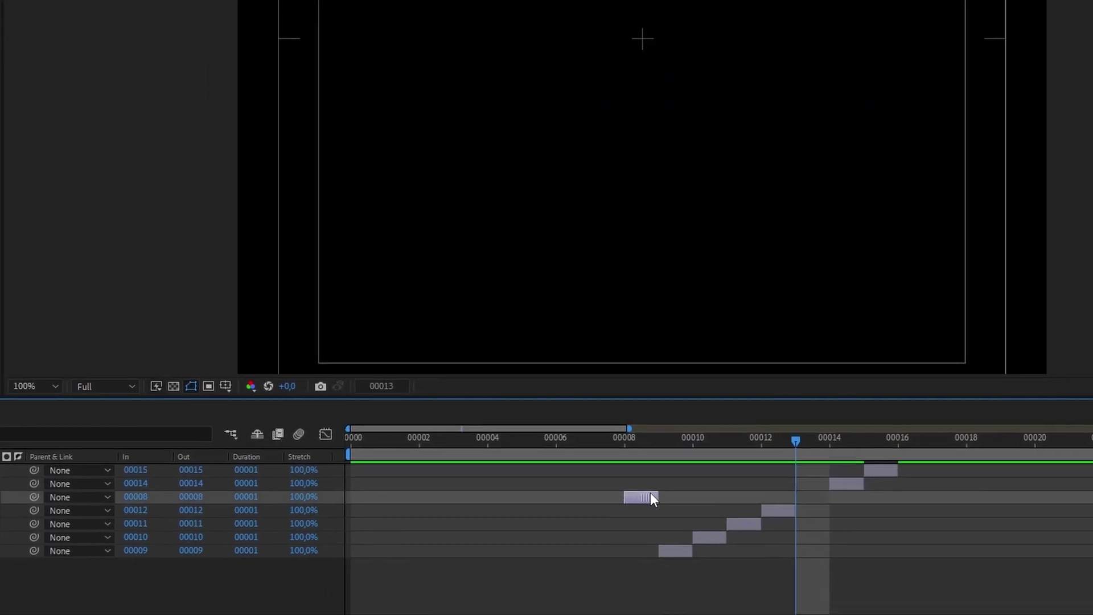
{"action": "left_click_drag", "start_coordinate": [621, 444], "coordinate": [648, 487]}
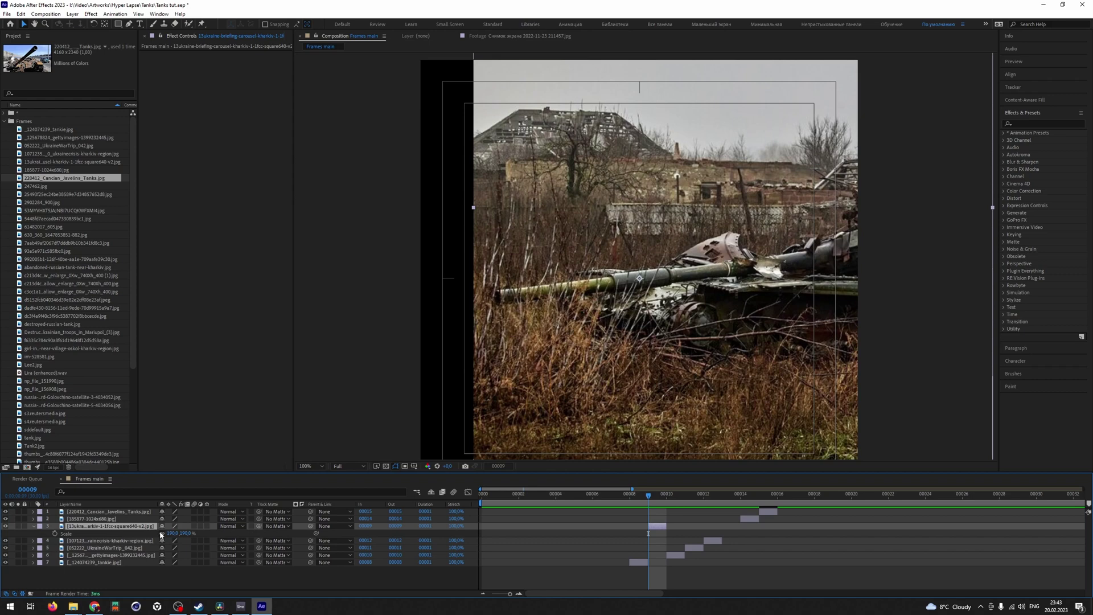
{"action": "key", "text": "Return"}
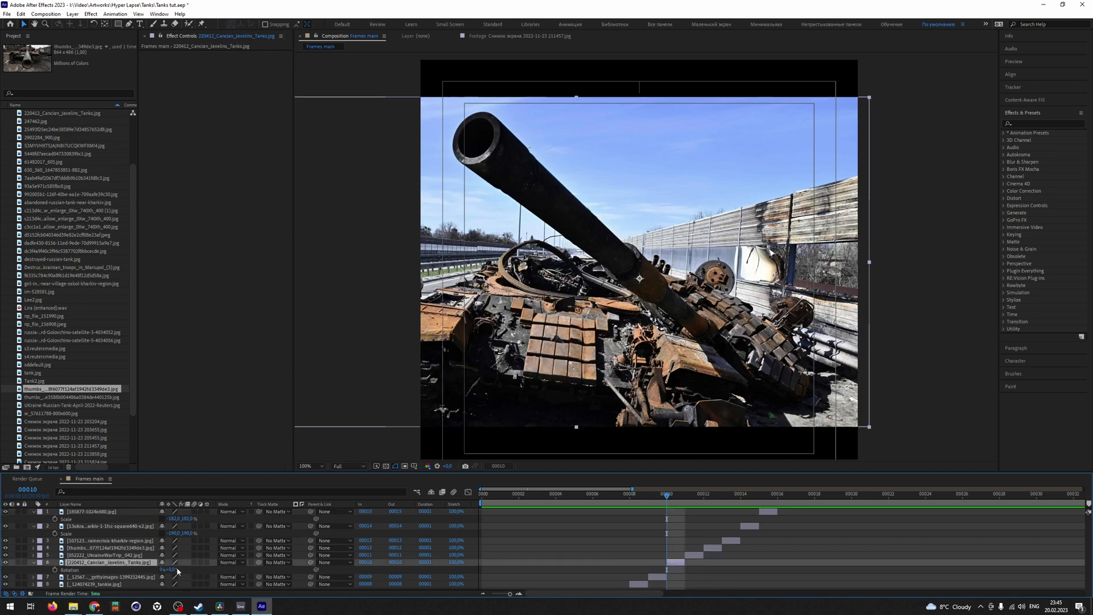
Tilt the Javelins and gettyimages tank photos to about -7° and -9°, and start layer 5 one frame earlier.
{"action": "left_click_drag", "start_coordinate": [173, 571], "coordinate": [152, 568]}
{"action": "mouse_move", "coordinate": [683, 494]}
{"action": "left_mouse_down"}
{"action": "mouse_move", "coordinate": [655, 494]}
{"action": "mouse_move", "coordinate": [671, 495]}
{"action": "left_mouse_up"}
{"action": "left_click_drag", "start_coordinate": [685, 554], "coordinate": [671, 557]}
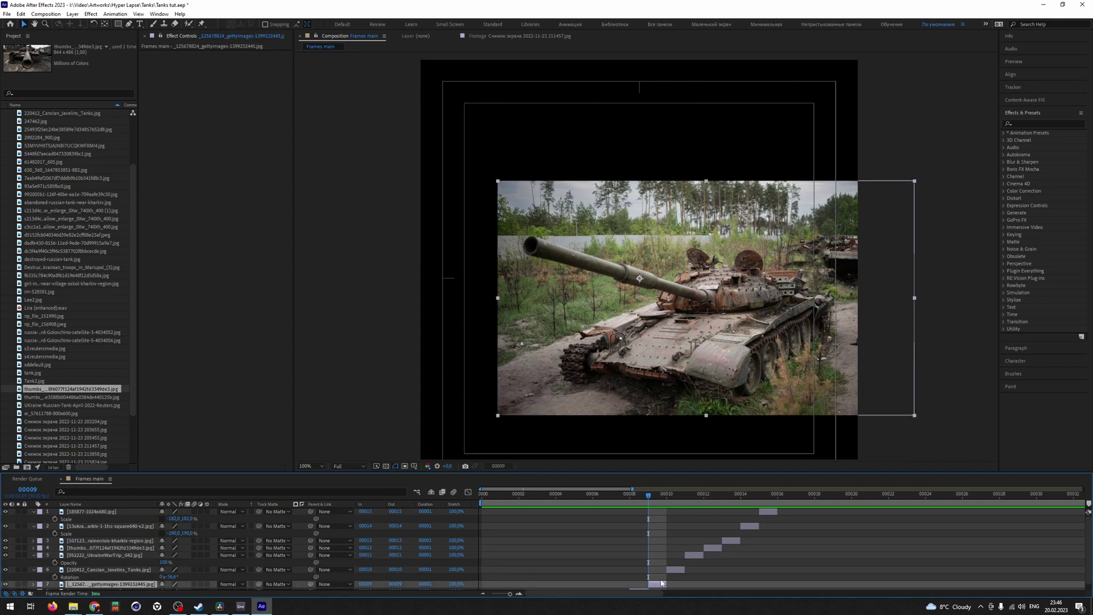
{"action": "scroll", "coordinate": [661, 583], "scroll_direction": "down", "scroll_amount": 1}
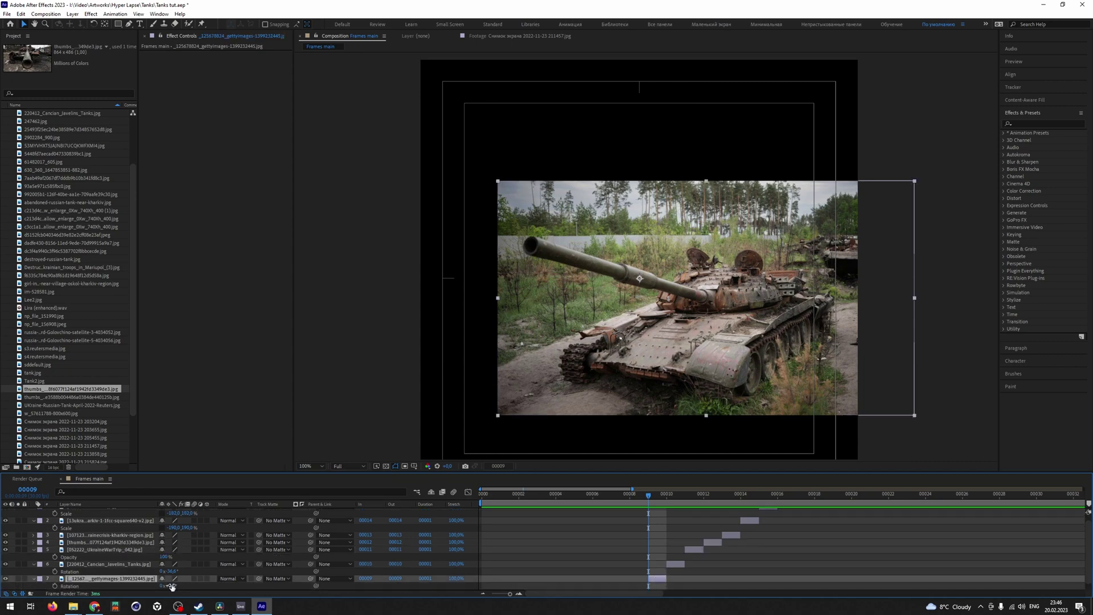
{"action": "left_click_drag", "start_coordinate": [172, 586], "coordinate": [133, 585]}
{"action": "left_click_drag", "start_coordinate": [645, 504], "coordinate": [666, 504]}
Shrink the Javelins tank photo to about 19% scale and extend its layer by one frame.
{"action": "left_click", "coordinate": [512, 568]}
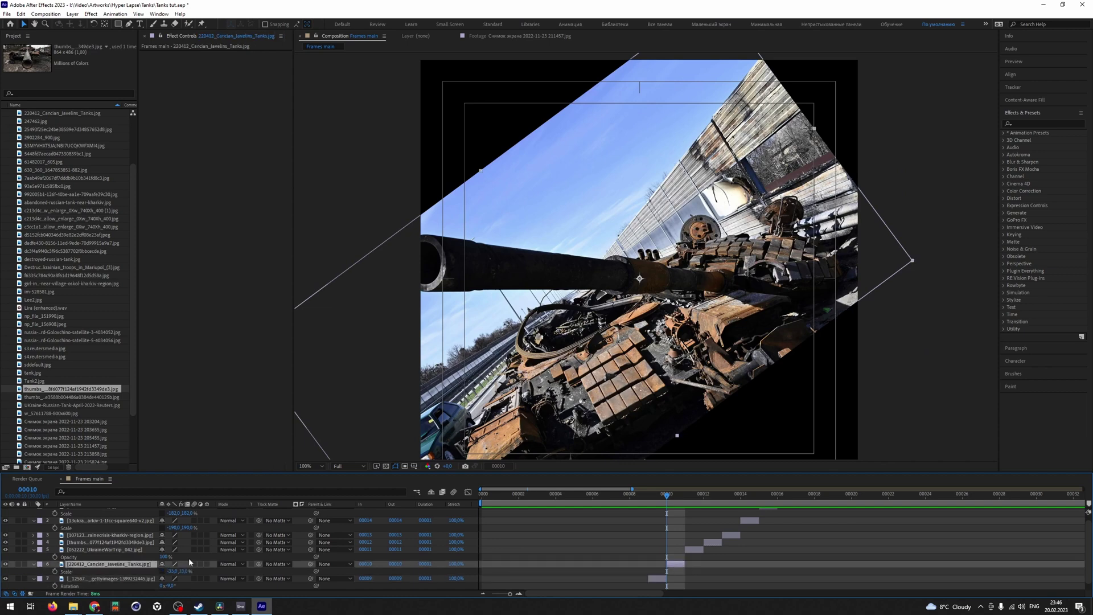
{"action": "left_click_drag", "start_coordinate": [180, 571], "coordinate": [172, 571]}
{"action": "scroll", "coordinate": [634, 550], "scroll_direction": "down", "scroll_amount": 1}
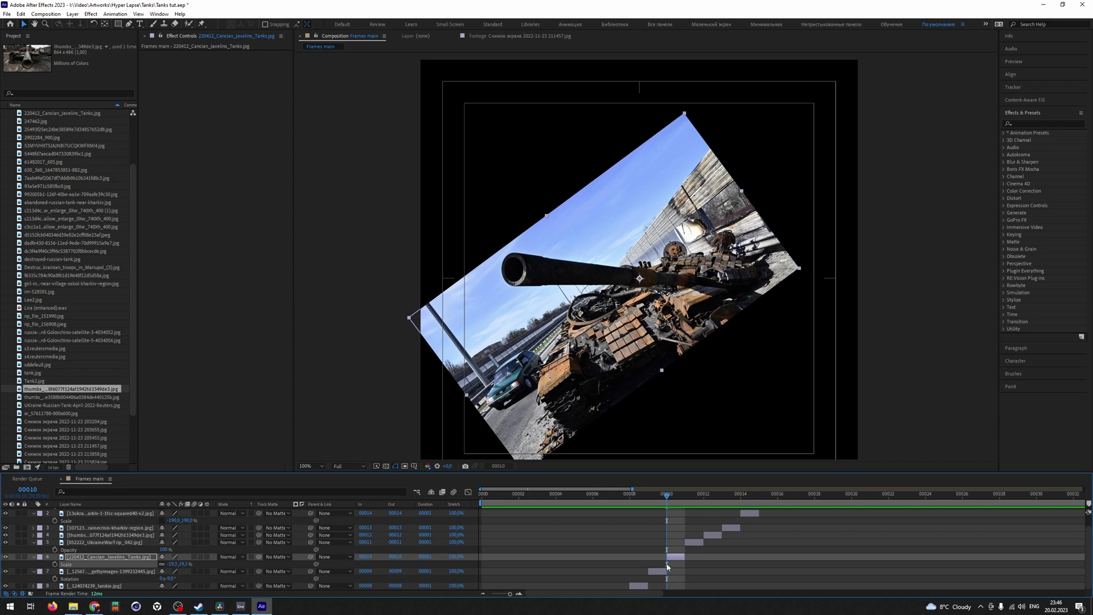
{"action": "left_click_drag", "start_coordinate": [667, 571], "coordinate": [680, 577]}
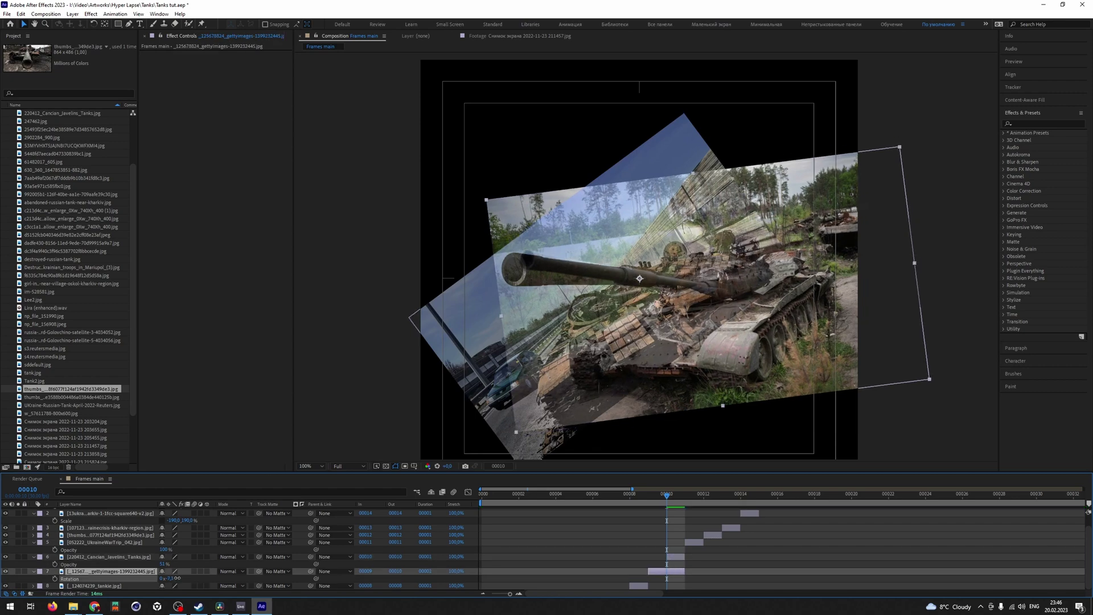
{"action": "left_click_drag", "start_coordinate": [170, 578], "coordinate": [196, 578]}
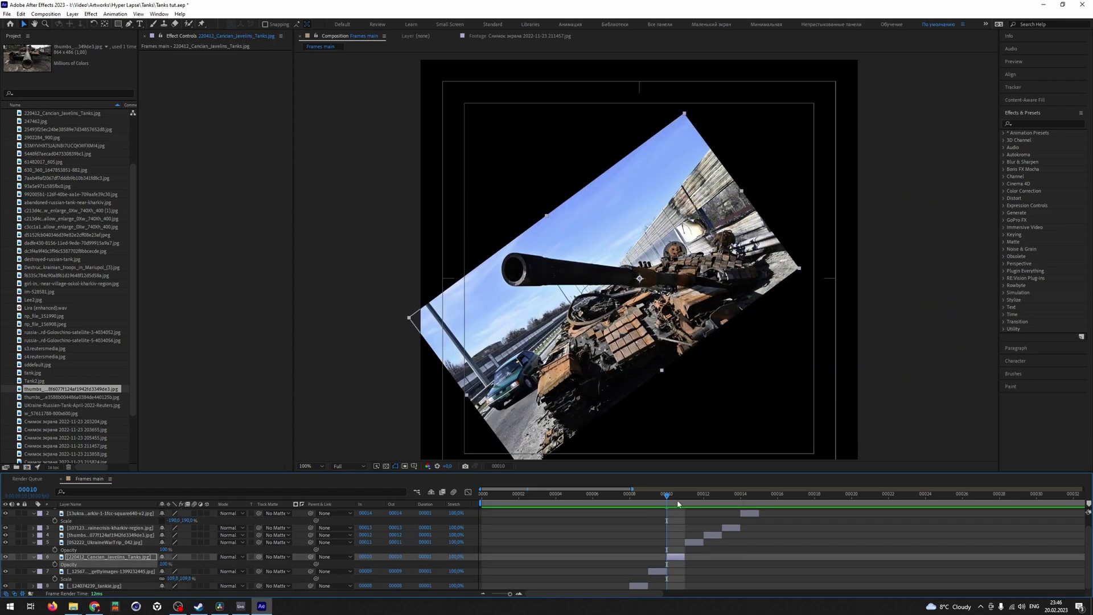
Start the gettyimages tank layer at 00008, rotate it to about -9°, and rotate the smoky tank photo to line up.
{"action": "left_click_drag", "start_coordinate": [666, 494], "coordinate": [634, 510]}
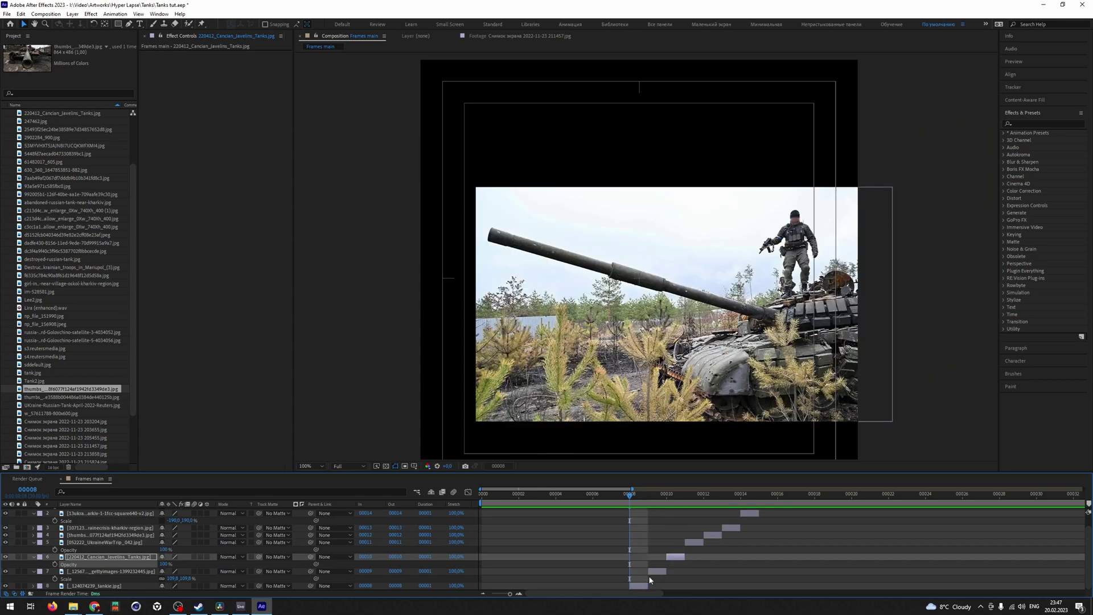
{"action": "left_click_drag", "start_coordinate": [649, 572], "coordinate": [629, 572]}
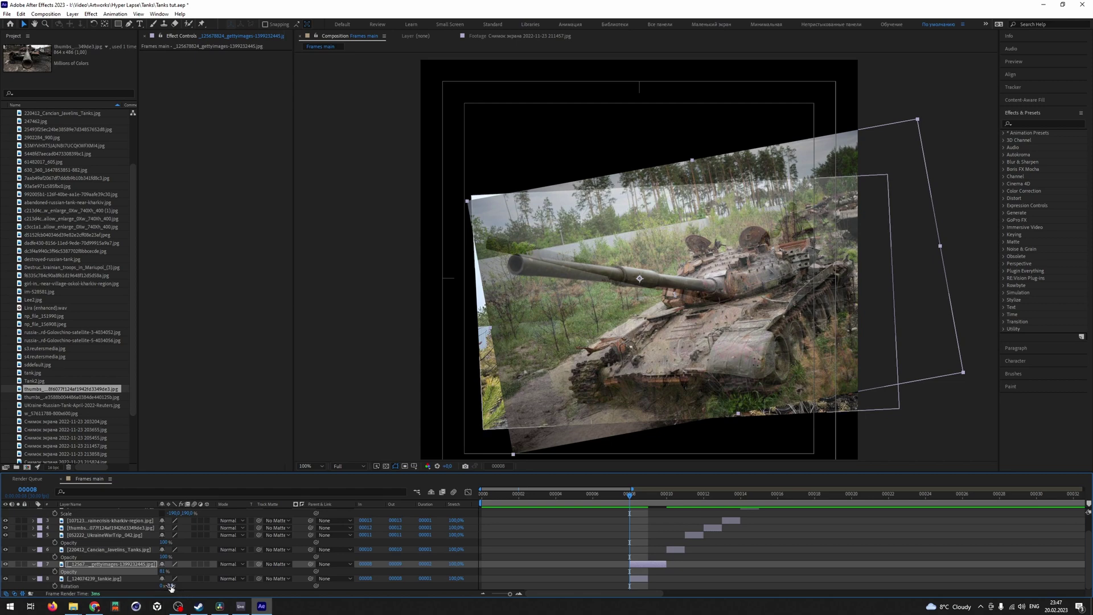
{"action": "mouse_move", "coordinate": [171, 588]}
{"action": "left_mouse_down"}
{"action": "mouse_move", "coordinate": [137, 585]}
{"action": "mouse_move", "coordinate": [155, 585]}
{"action": "left_mouse_up"}
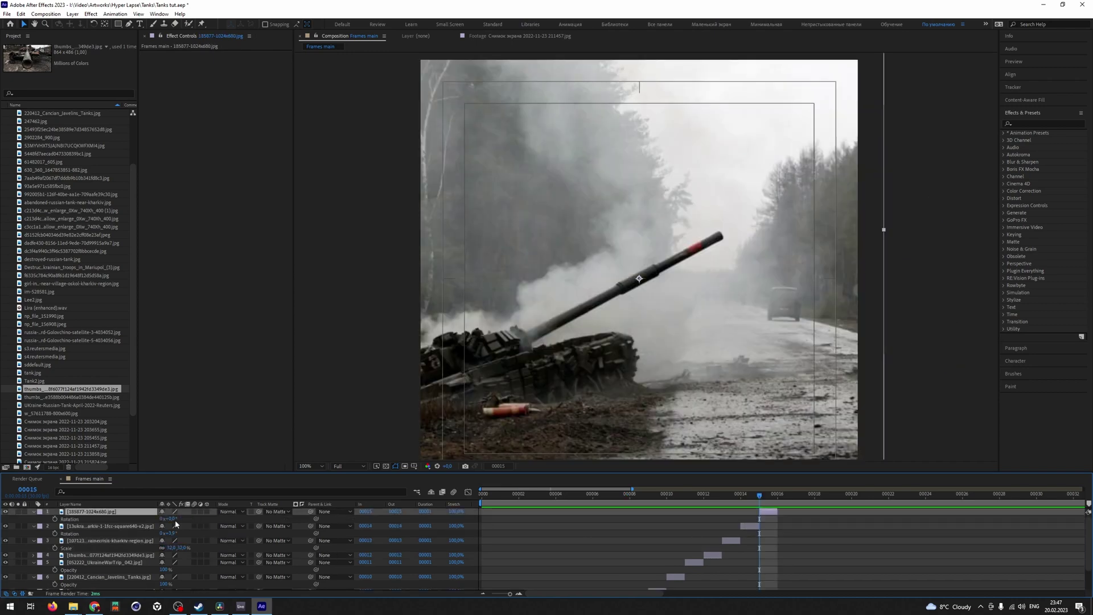
{"action": "left_click_drag", "start_coordinate": [176, 522], "coordinate": [211, 523]}
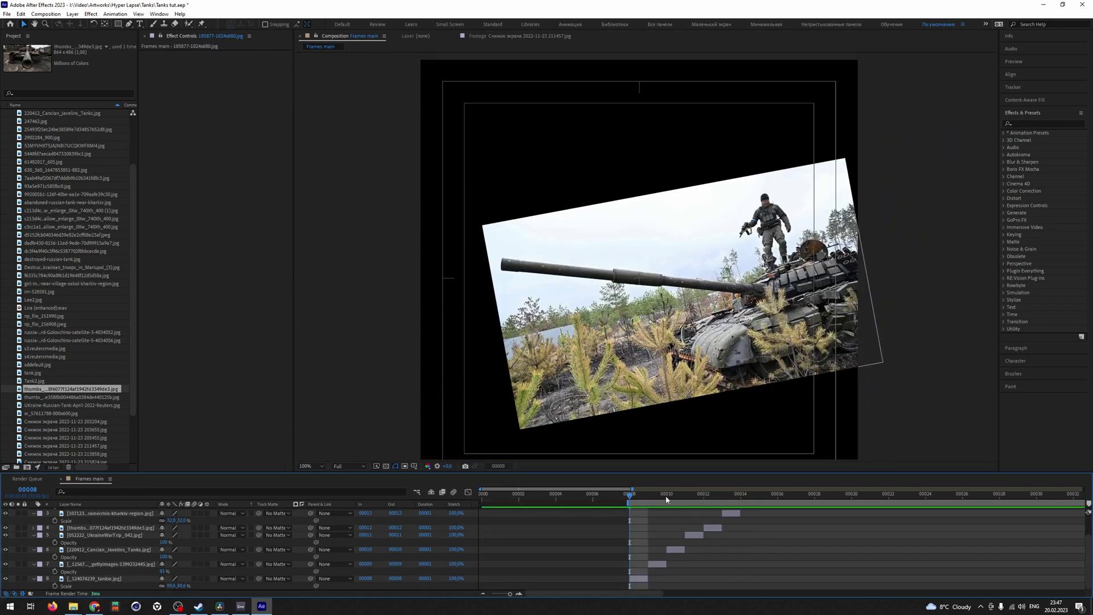
{"action": "left_click_drag", "start_coordinate": [667, 499], "coordinate": [739, 495]}
{"action": "scroll", "coordinate": [767, 544], "scroll_direction": "up", "scroll_amount": 2}
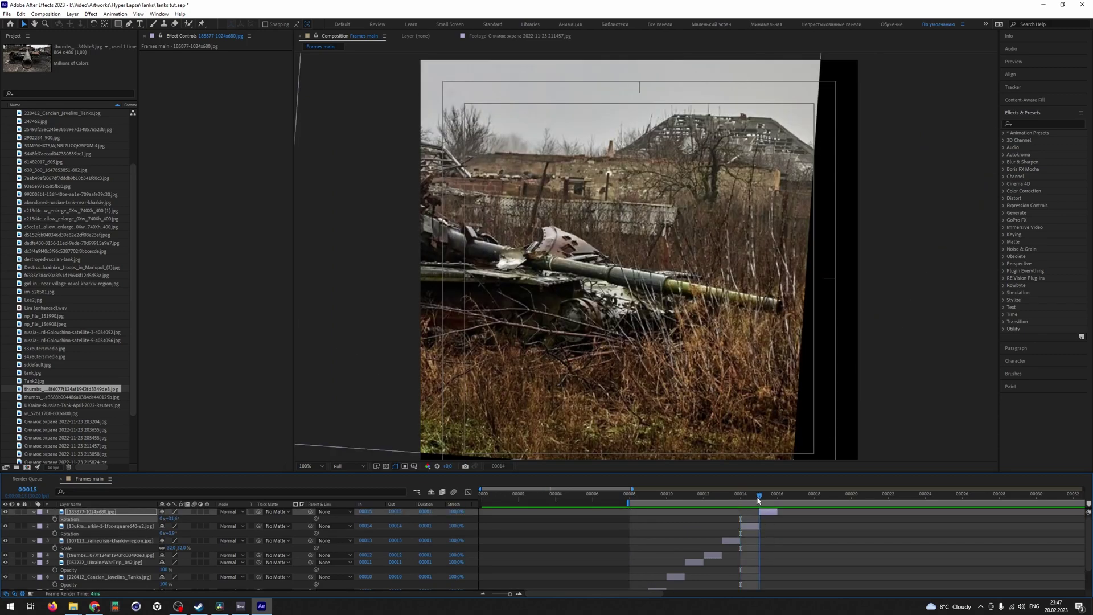
End the work area at the current frame, preview, and pre-compose the selected layers as Frames.
{"action": "key", "text": "n"}
{"action": "key", "text": "space"}
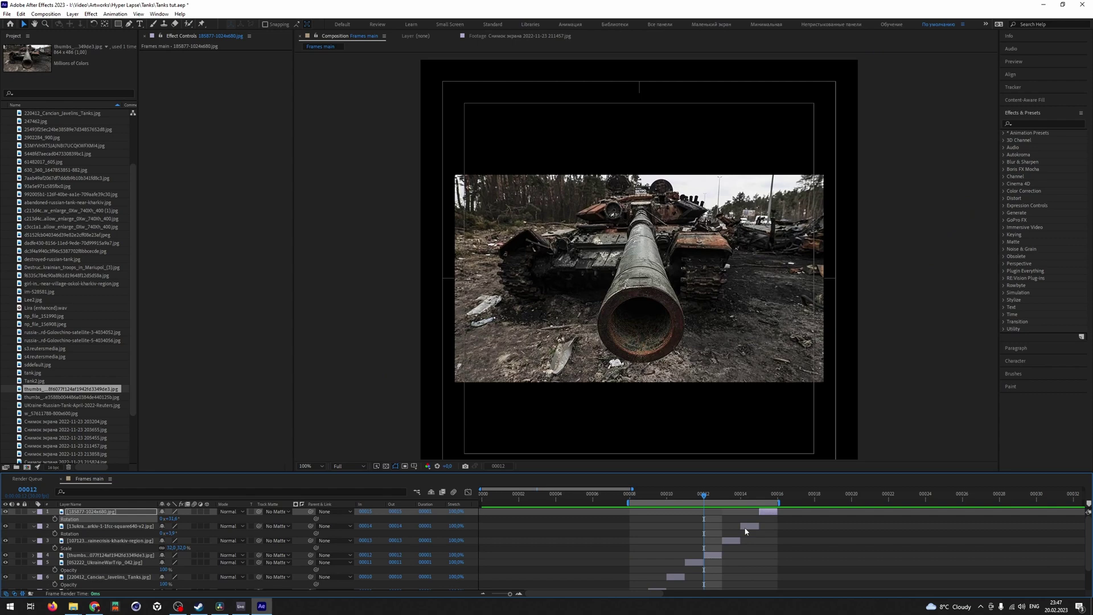
{"action": "right_click", "coordinate": [97, 522]}
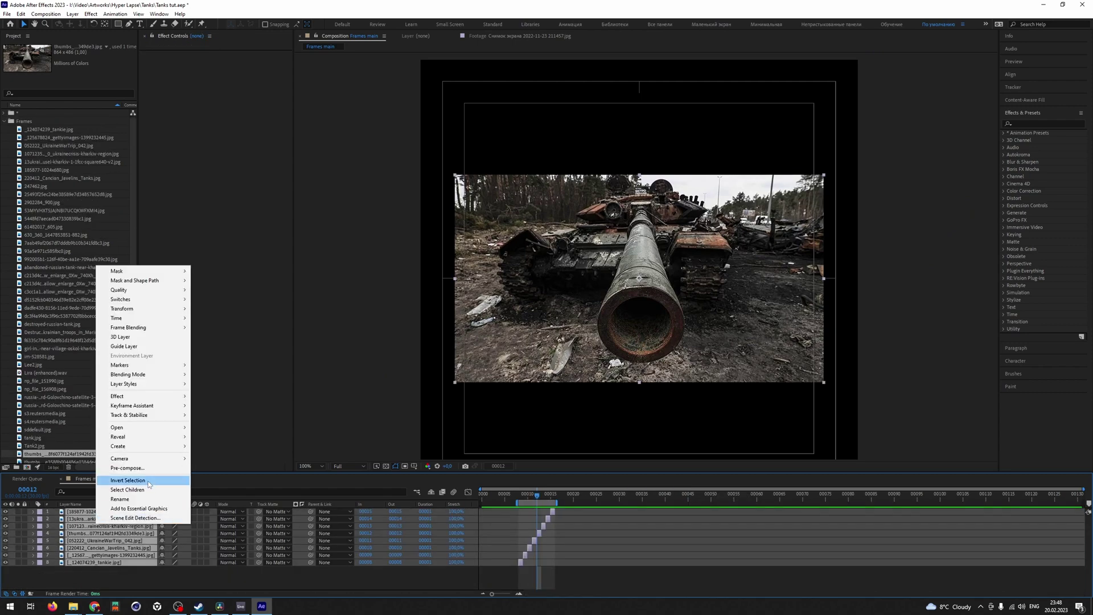
{"action": "left_click", "coordinate": [127, 468]}
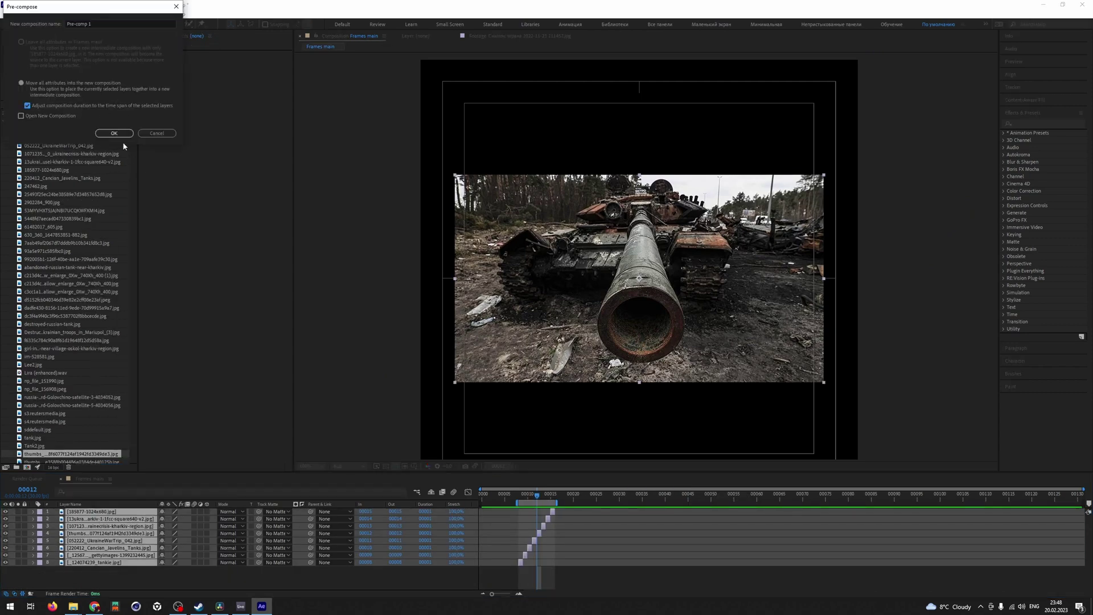
{"action": "type", "text": "Frames"}
{"action": "key", "text": "Return"}
Time-stretch the Frames precomp to 200% and preview the result.
{"action": "left_click", "coordinate": [451, 511]}
{"action": "type", "text": "2"}
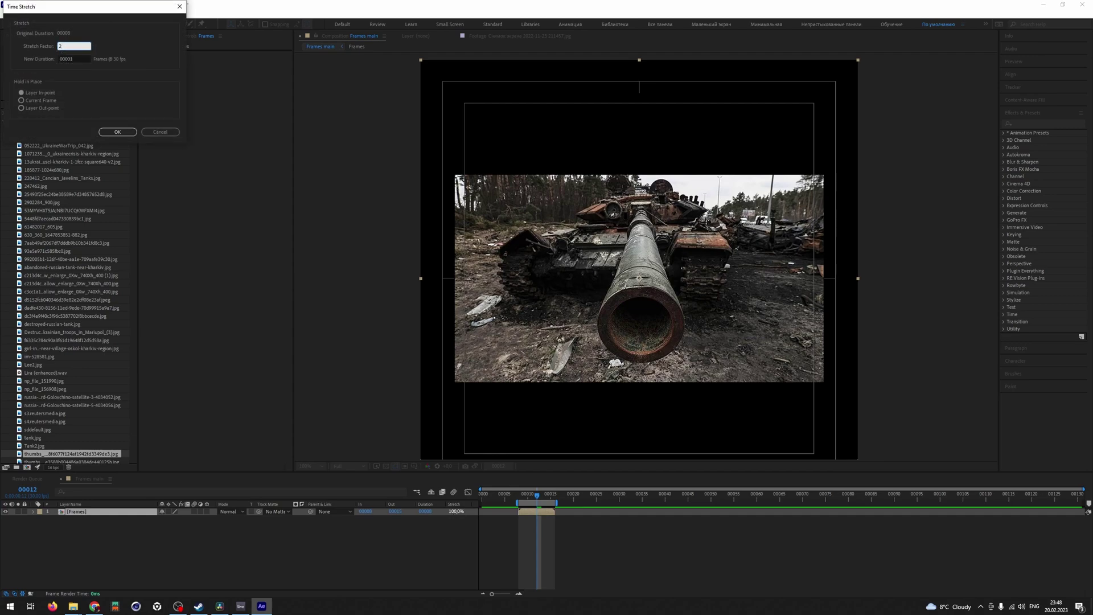
{"action": "type", "text": "00"}
{"action": "key", "text": "Return"}
{"action": "key", "text": "space"}
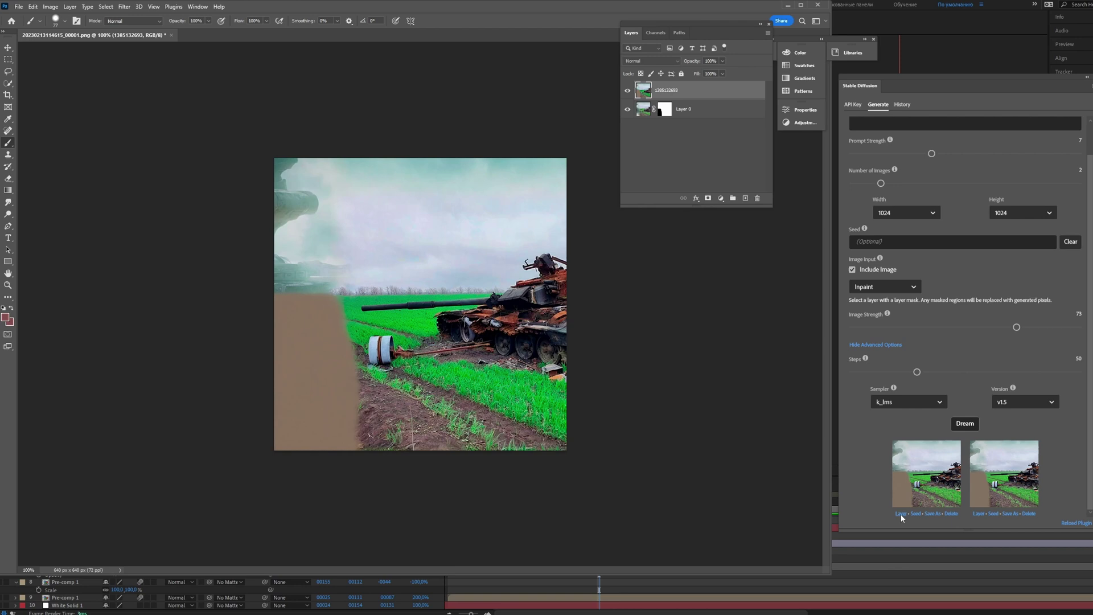
Delete the old fill layer, lower Image Strength, and place the first grass-and-dirt result as a layer.
{"action": "left_click", "coordinate": [372, 215]}
{"action": "left_click", "coordinate": [858, 328]}
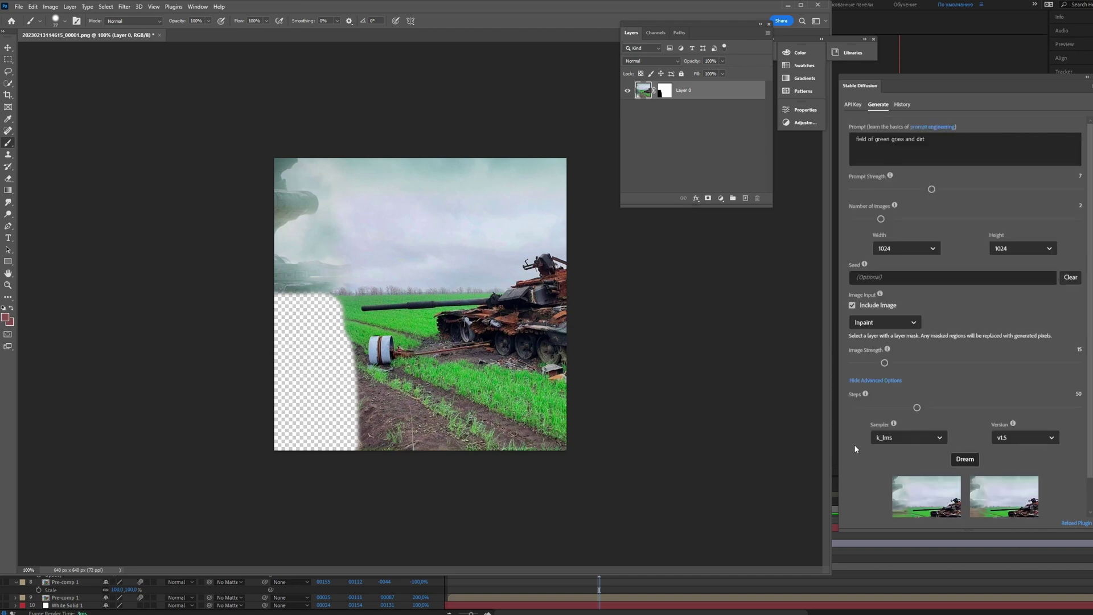
{"action": "left_click", "coordinate": [901, 514]}
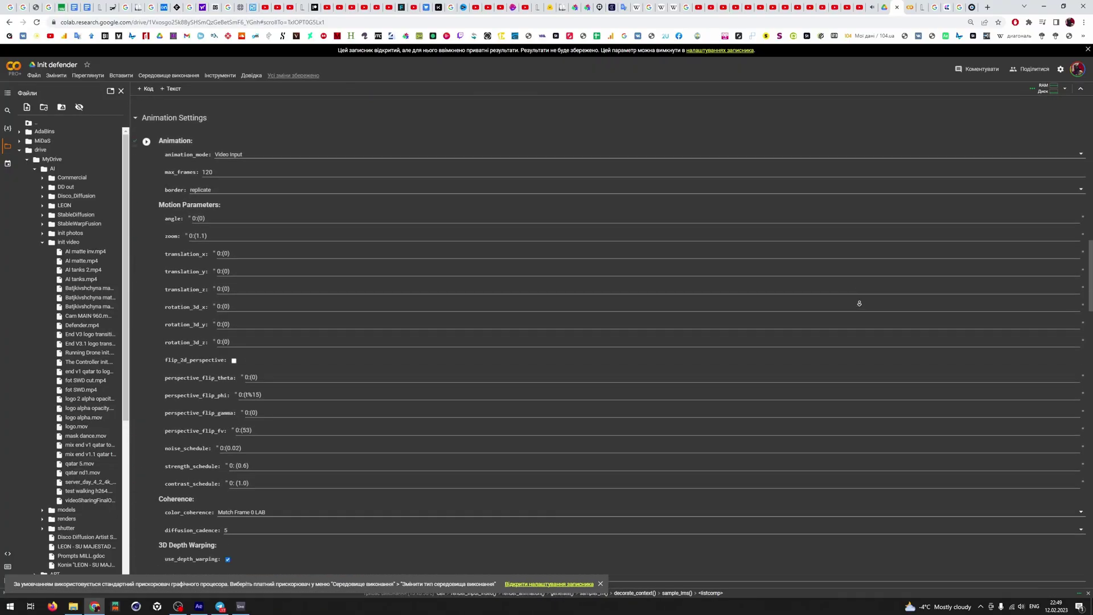
{"action": "scroll", "coordinate": [859, 304], "scroll_direction": "down", "scroll_amount": 15}
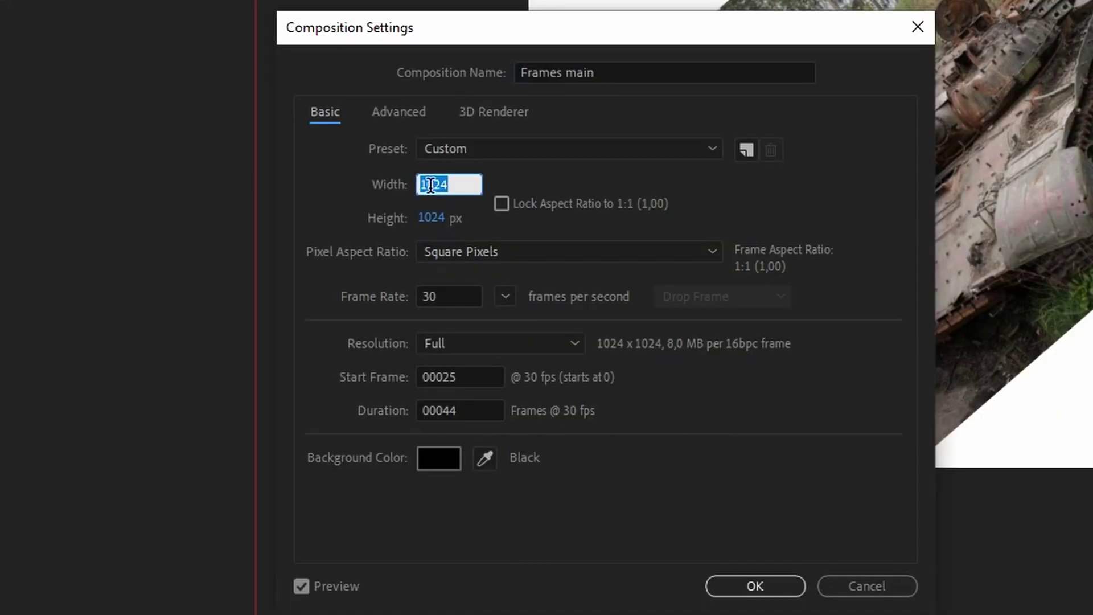
Enter 2000 px for both width and height in Composition Settings and confirm.
{"action": "key", "text": "Tab"}
{"action": "type", "text": "2"}
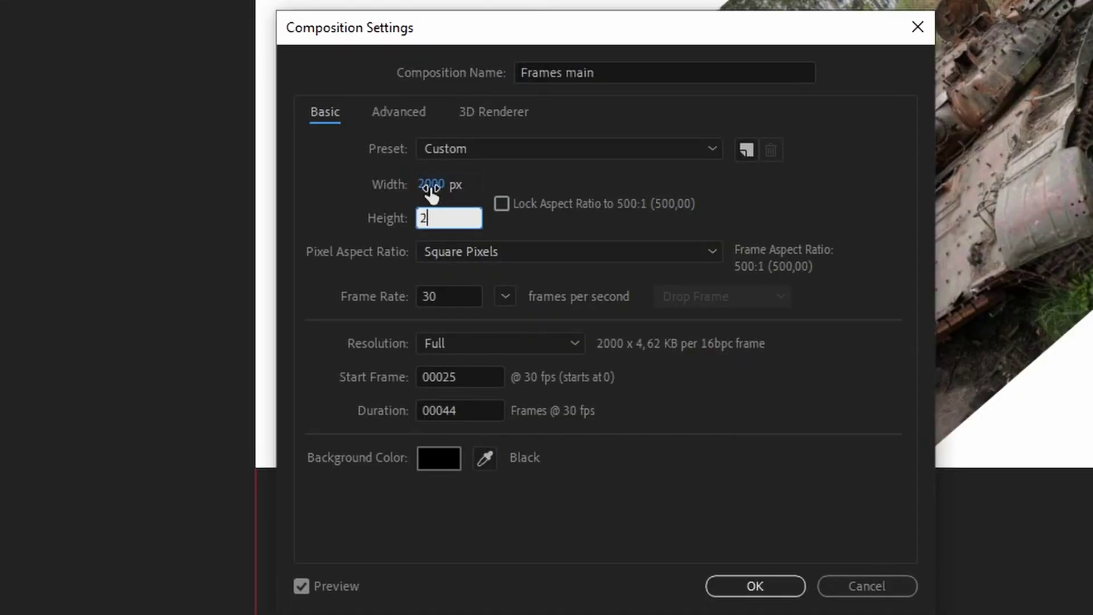
{"action": "key", "text": "Return"}
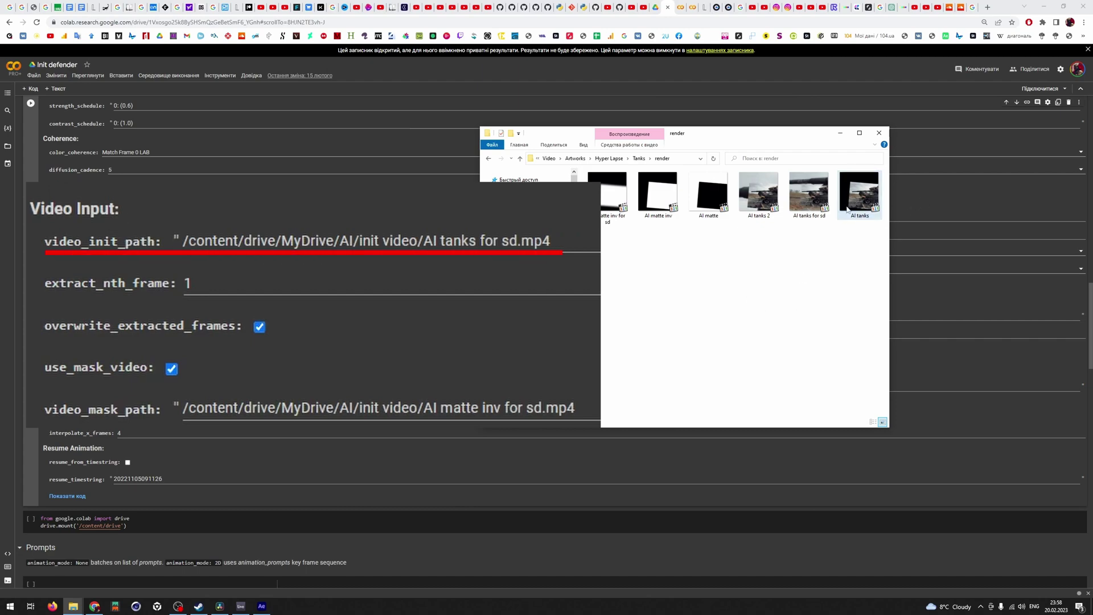
Preview the AI tanks.mp4 init video and AI matte inv.mp4 mask, then return to After Effects.
{"action": "double_click", "coordinate": [869, 192]}
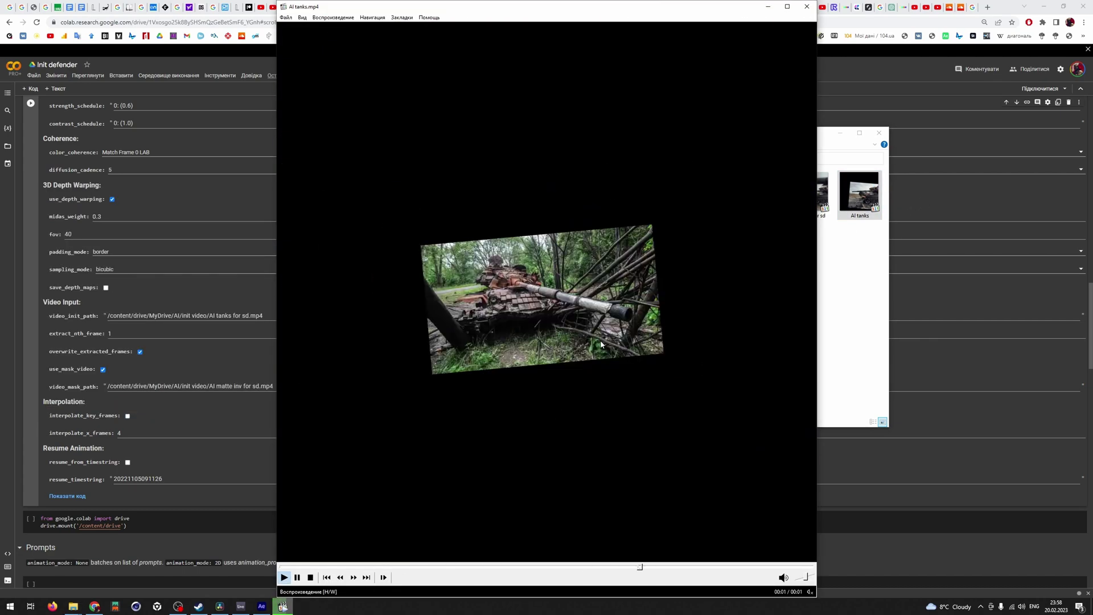
{"action": "left_click", "coordinate": [807, 7]}
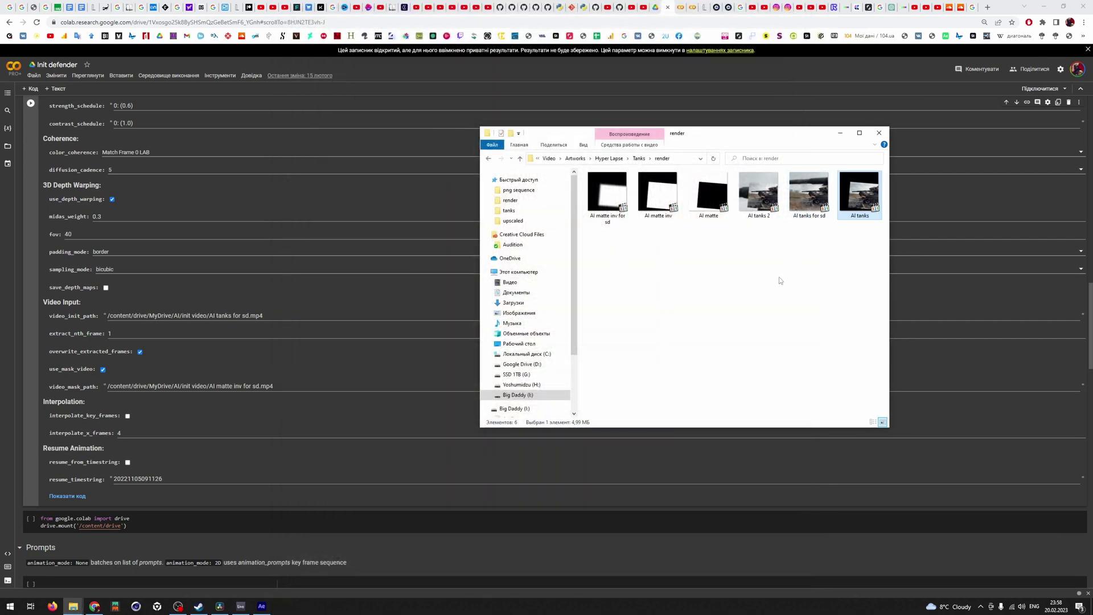
{"action": "double_click", "coordinate": [658, 201]}
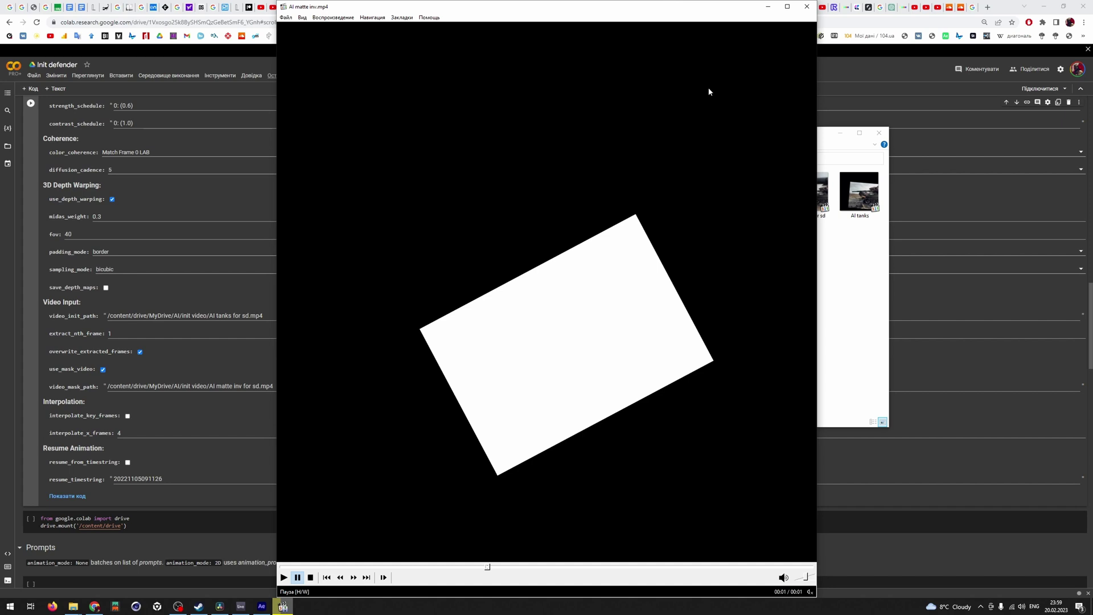
{"action": "double_click", "coordinate": [859, 194]}
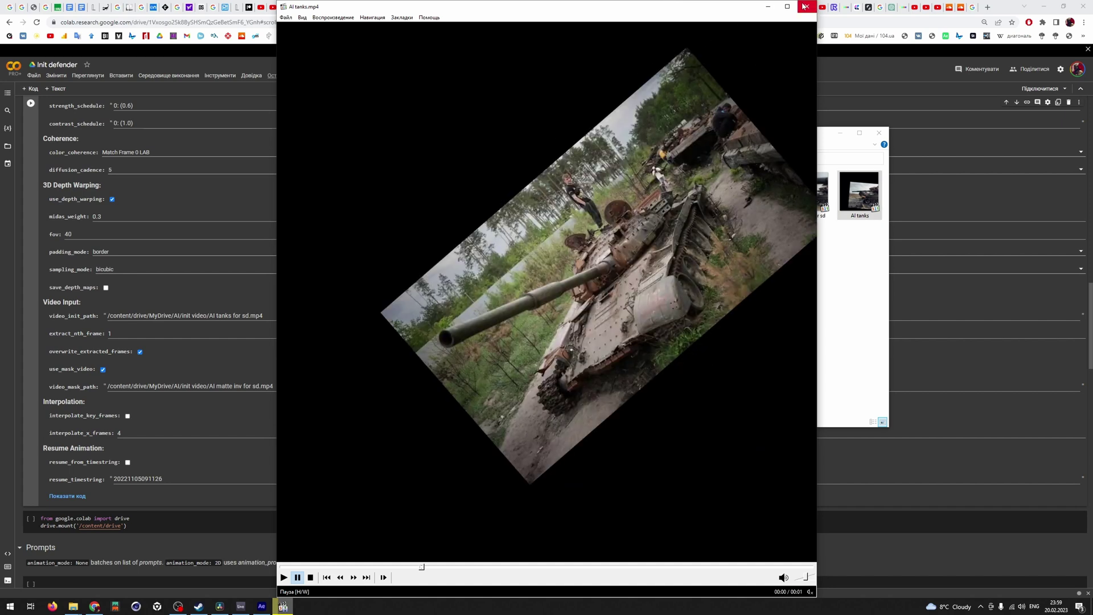
{"action": "left_click", "coordinate": [804, 8]}
{"action": "left_click", "coordinate": [261, 606]}
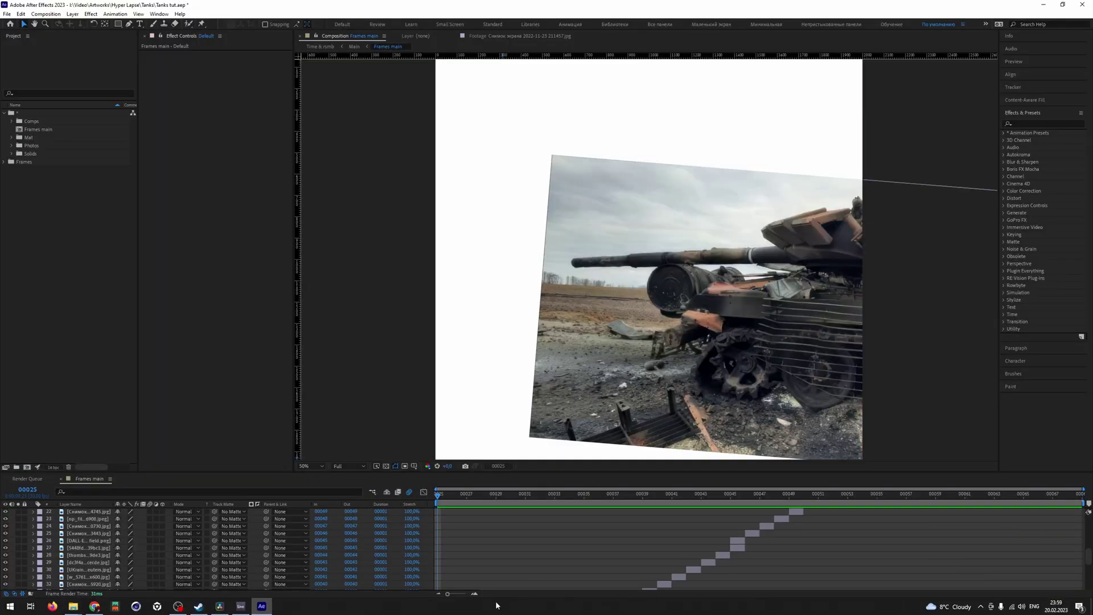
Enlarge the tank photo to about 290% and position it to fill the composition.
{"action": "scroll", "coordinate": [455, 584], "scroll_direction": "down", "scroll_amount": 5}
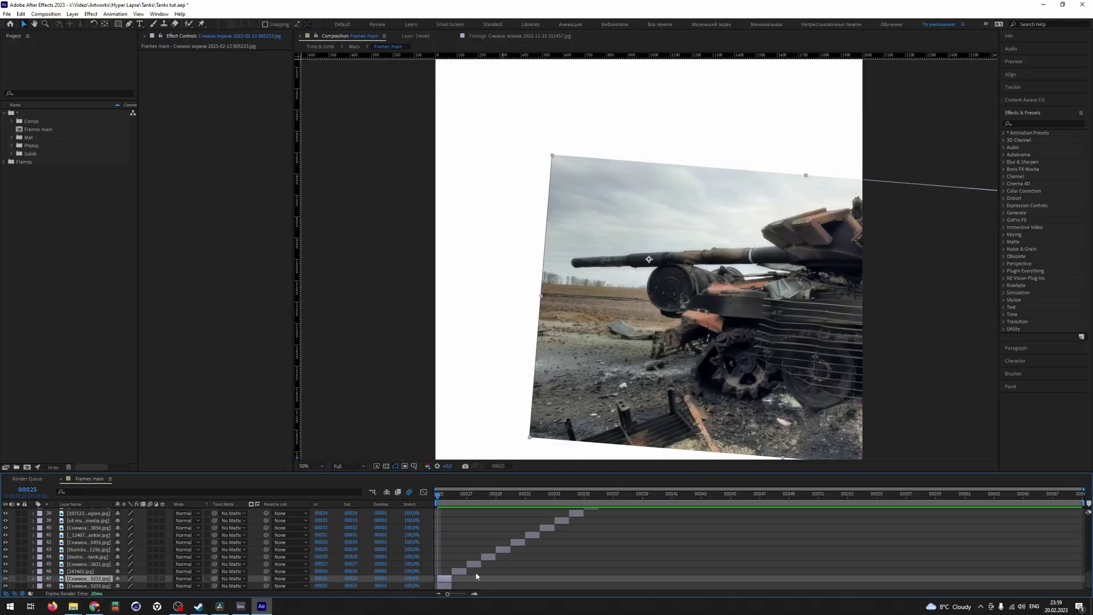
{"action": "scroll", "coordinate": [448, 576], "scroll_direction": "down", "scroll_amount": 1}
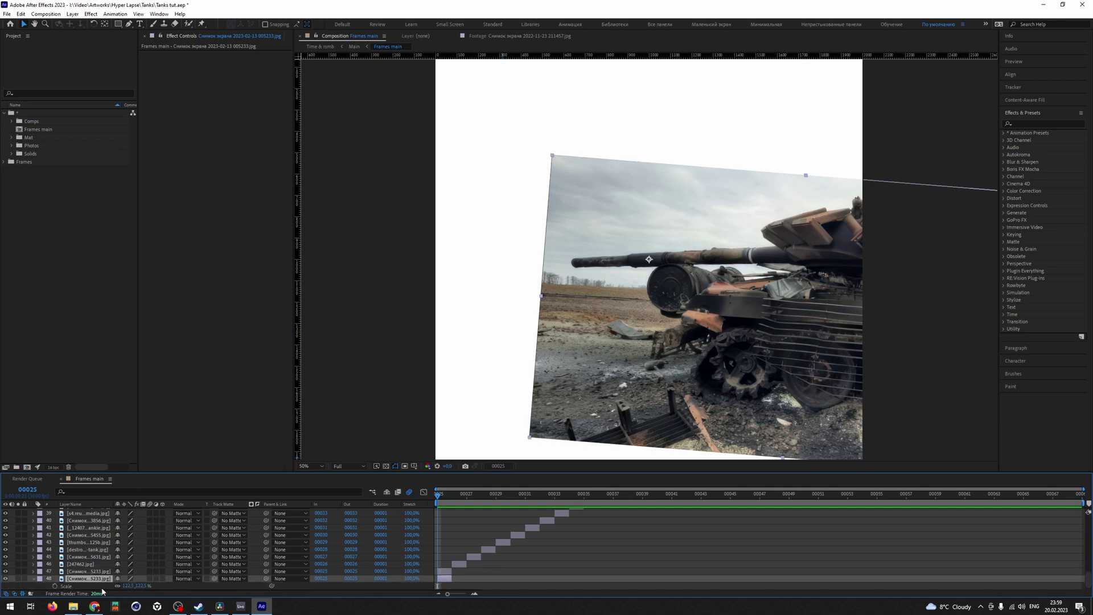
{"action": "scroll", "coordinate": [138, 581], "scroll_direction": "down", "scroll_amount": 1}
{"action": "left_click_drag", "start_coordinate": [151, 578], "coordinate": [210, 574]}
{"action": "key", "text": "comma"}
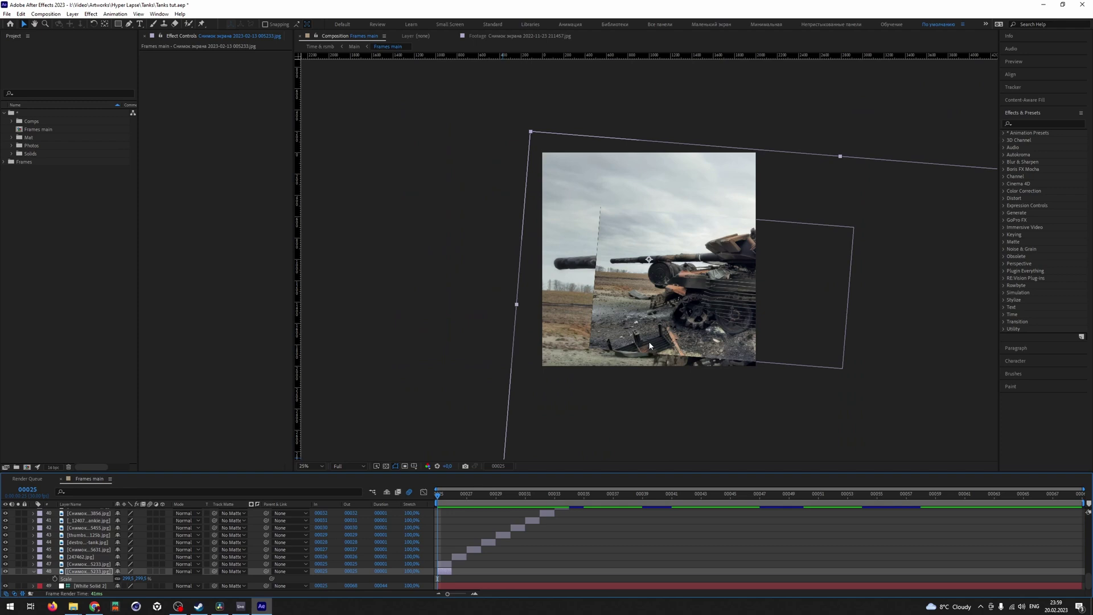
{"action": "left_click_drag", "start_coordinate": [648, 362], "coordinate": [613, 257]}
{"action": "key", "text": "ctrl+Up"}
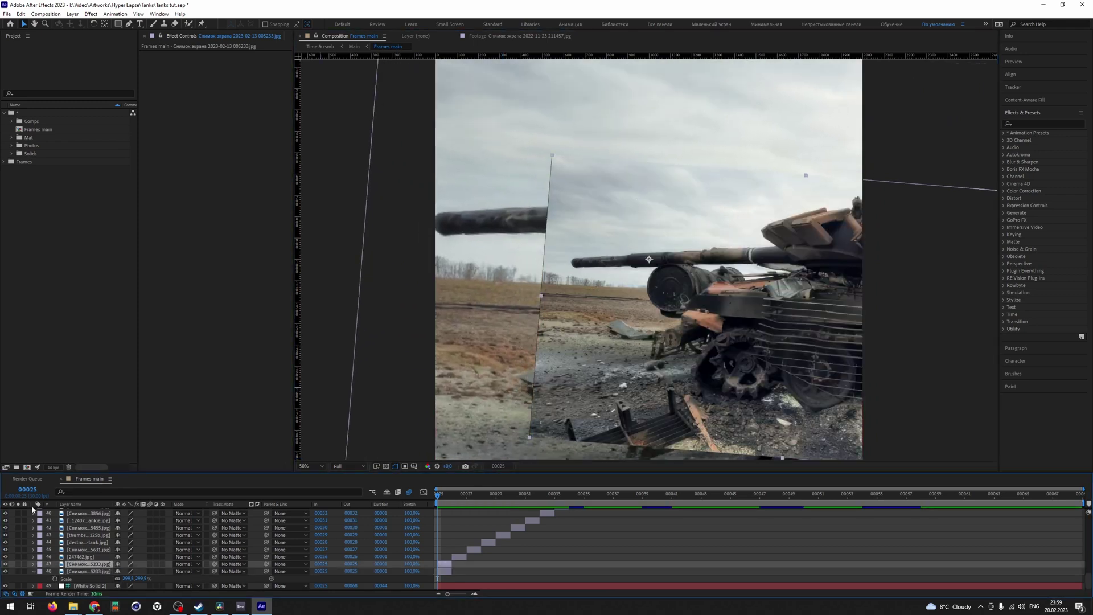
Add a full-layer rectangular mask to layer 47 and feather it 127 pixels.
{"action": "double_click", "coordinate": [117, 26]}
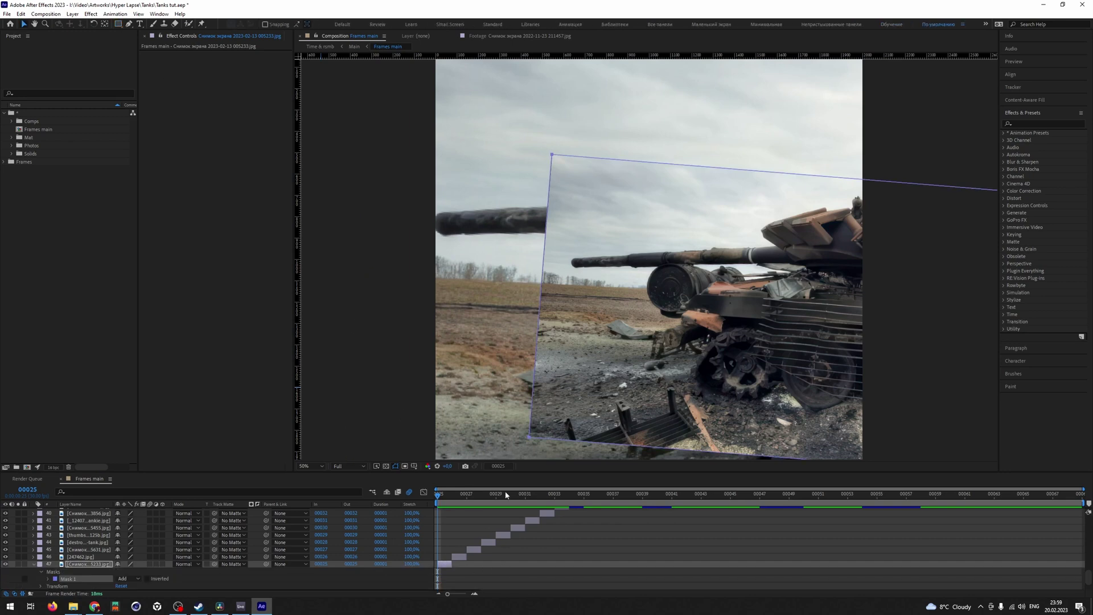
{"action": "key", "text": "f"}
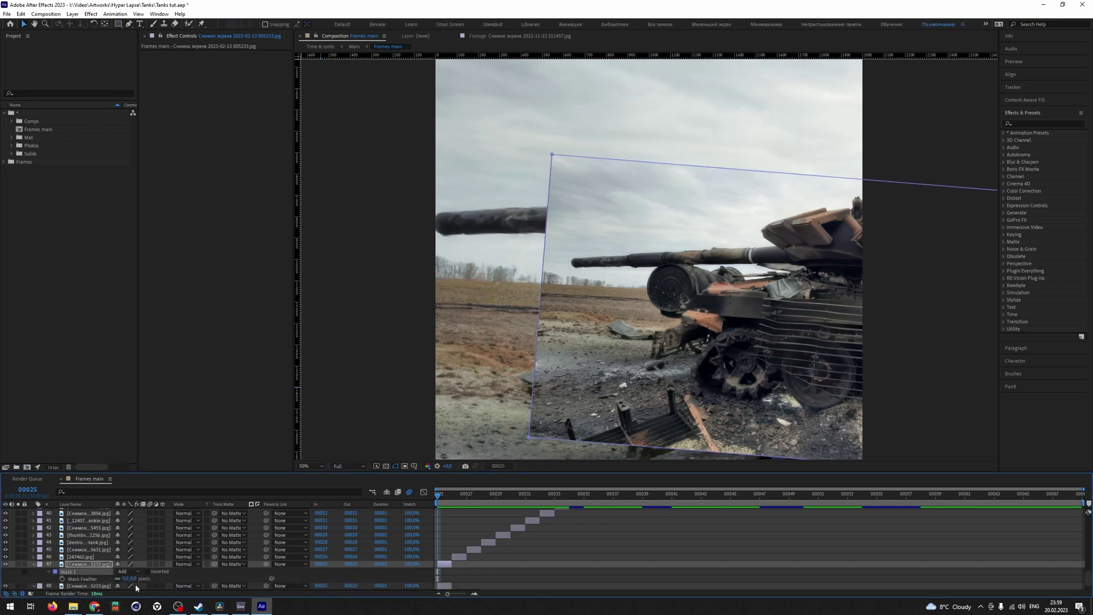
{"action": "left_click_drag", "start_coordinate": [135, 579], "coordinate": [207, 578]}
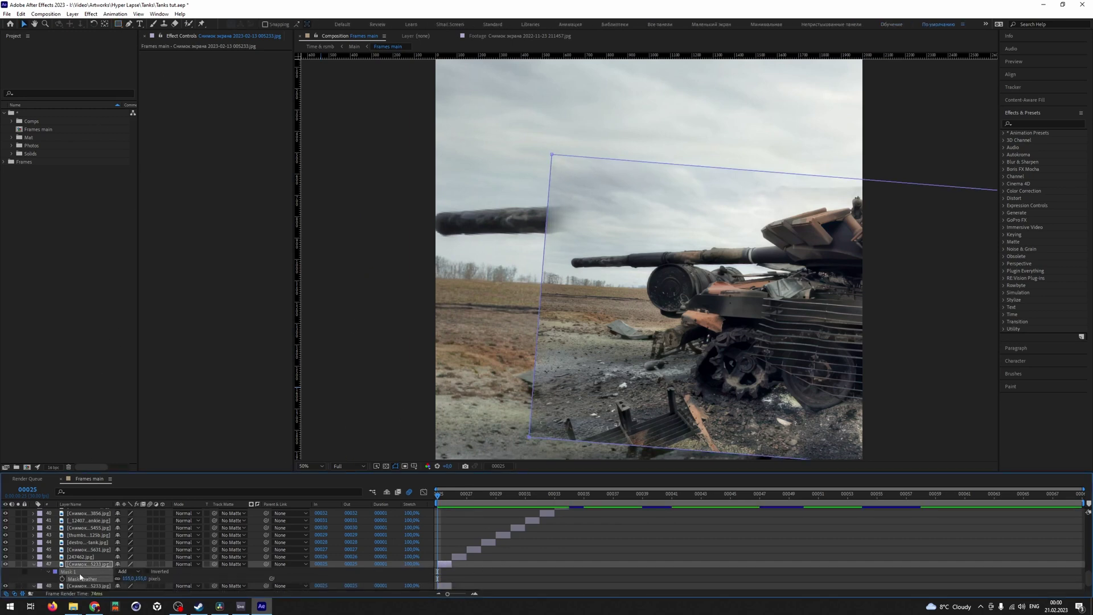
{"action": "left_click", "coordinate": [48, 572]}
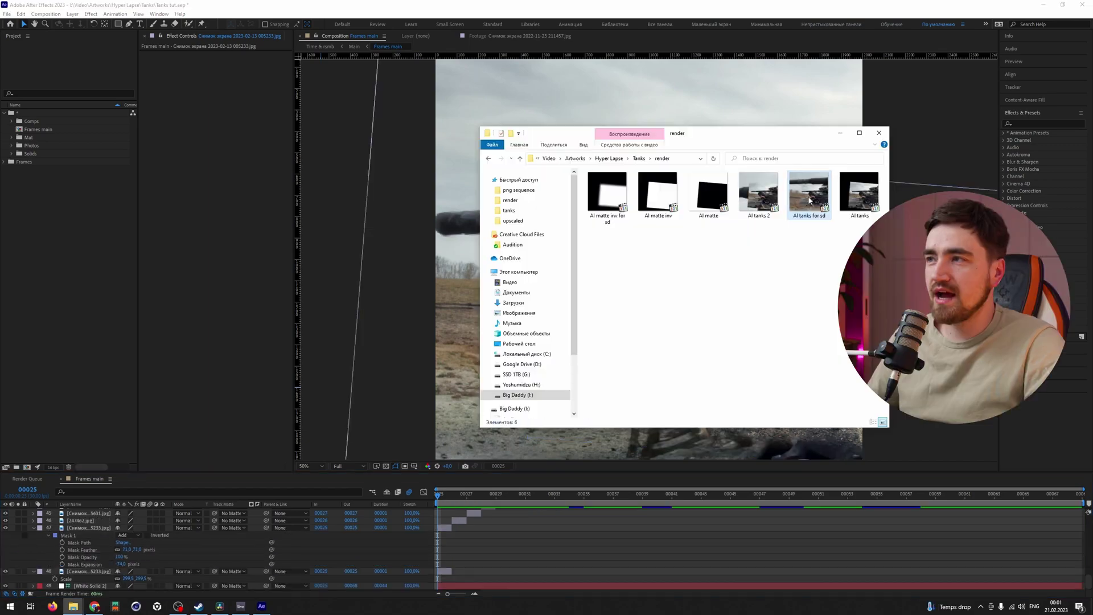
Preview the AI tanks for sd render and the AI matte inv for sd matte video.
{"action": "double_click", "coordinate": [810, 190]}
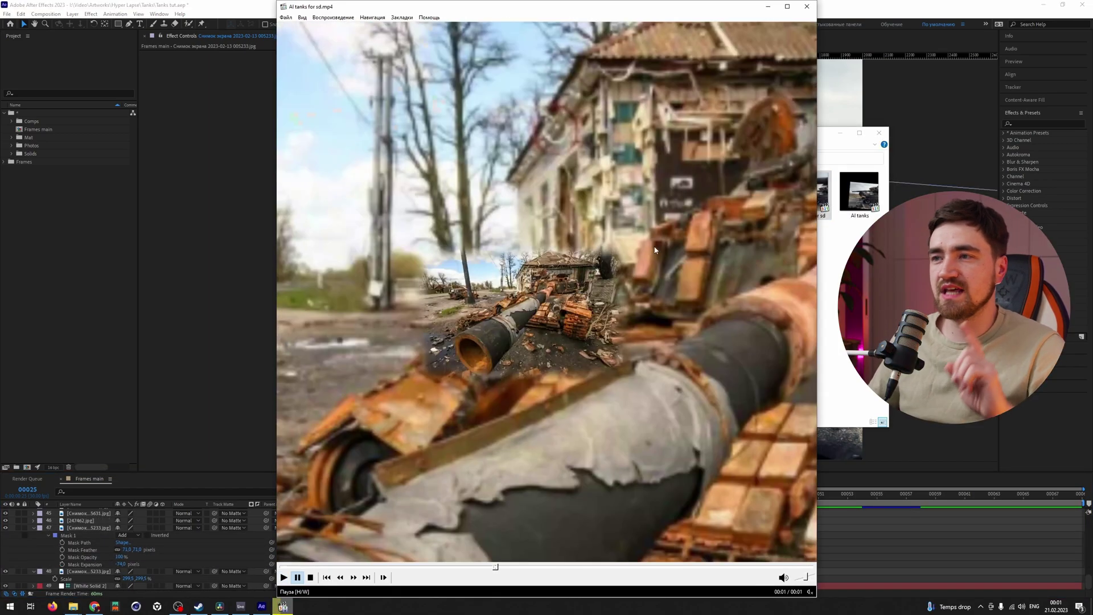
{"action": "key", "text": "alt+F4"}
{"action": "left_click", "coordinate": [598, 195]}
{"action": "double_click", "coordinate": [599, 195]}
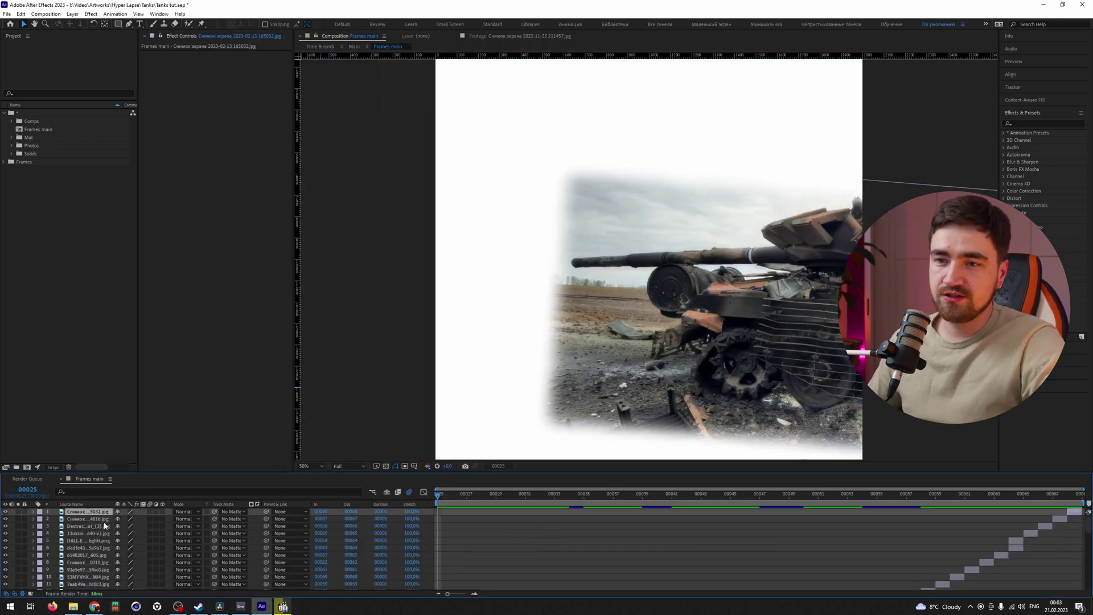
Pre-compose the frame layers up to layer 47 into Pre-comp 1.
{"action": "scroll", "coordinate": [104, 524], "scroll_direction": "down", "scroll_amount": 10}
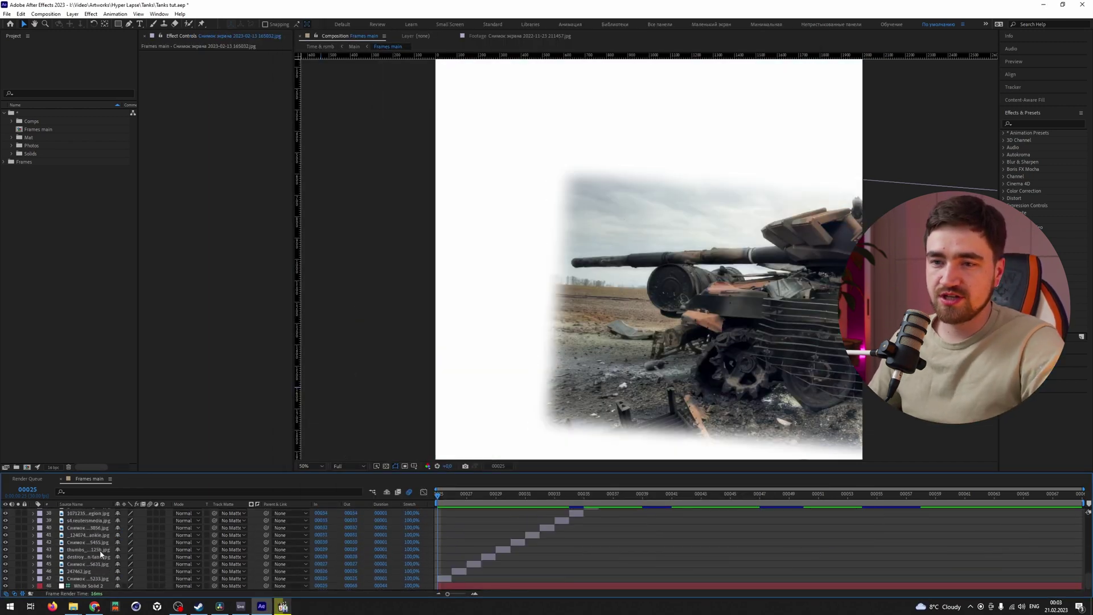
{"action": "left_click", "coordinate": [96, 578], "text": "shift"}
{"action": "right_click", "coordinate": [95, 578]}
{"action": "left_click", "coordinate": [120, 491]}
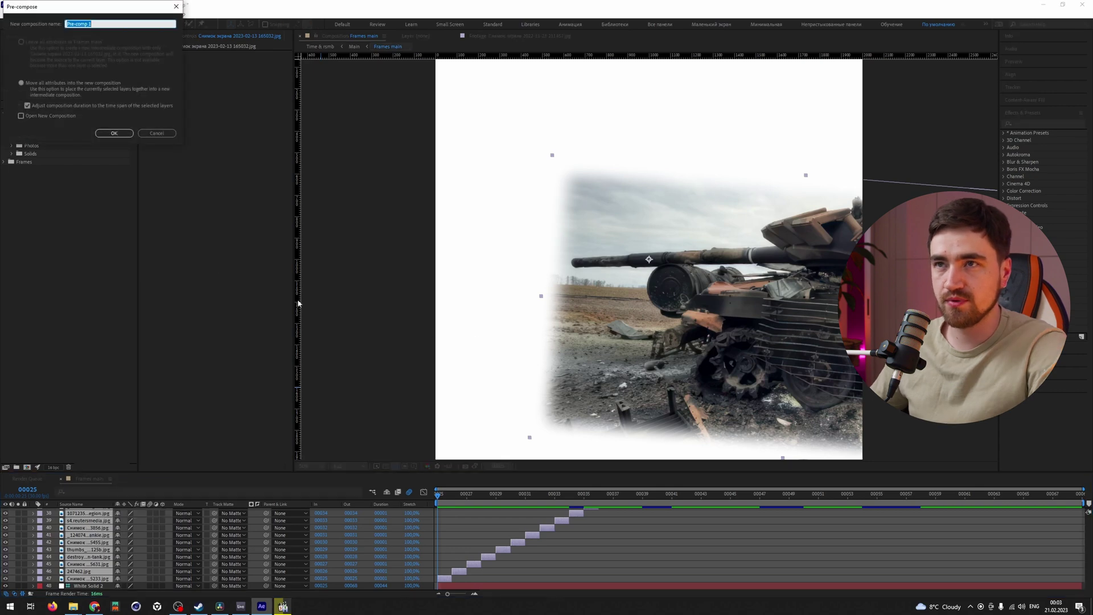
{"action": "left_click", "coordinate": [112, 133]}
Add a white solid and set its track matte to Pre-comp 1.
{"action": "right_click", "coordinate": [87, 547]}
{"action": "mouse_move", "coordinate": [96, 422]}
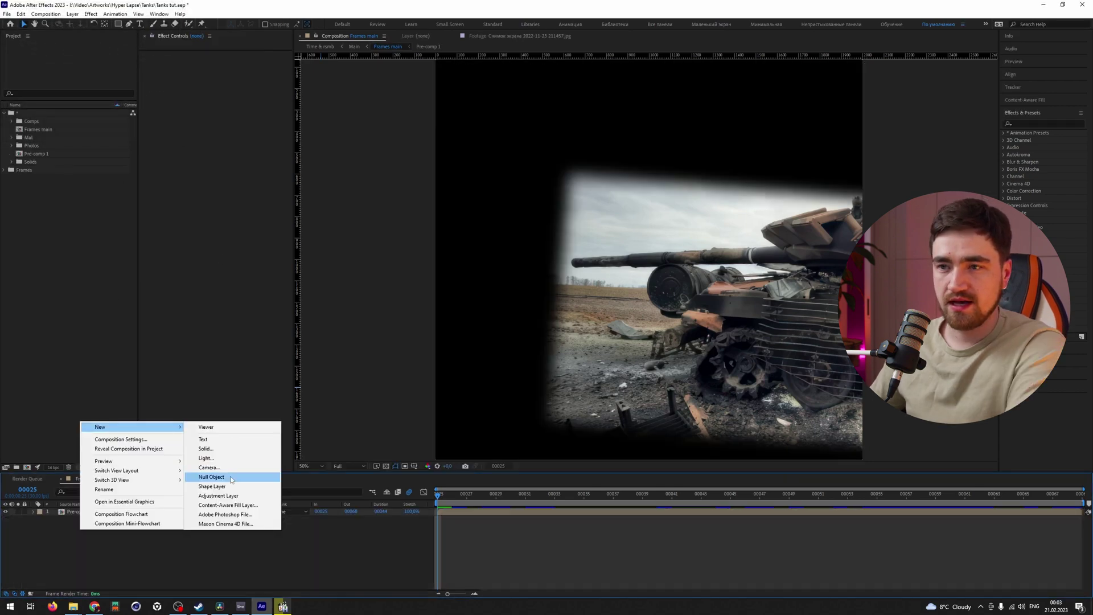
{"action": "left_click", "coordinate": [209, 446]}
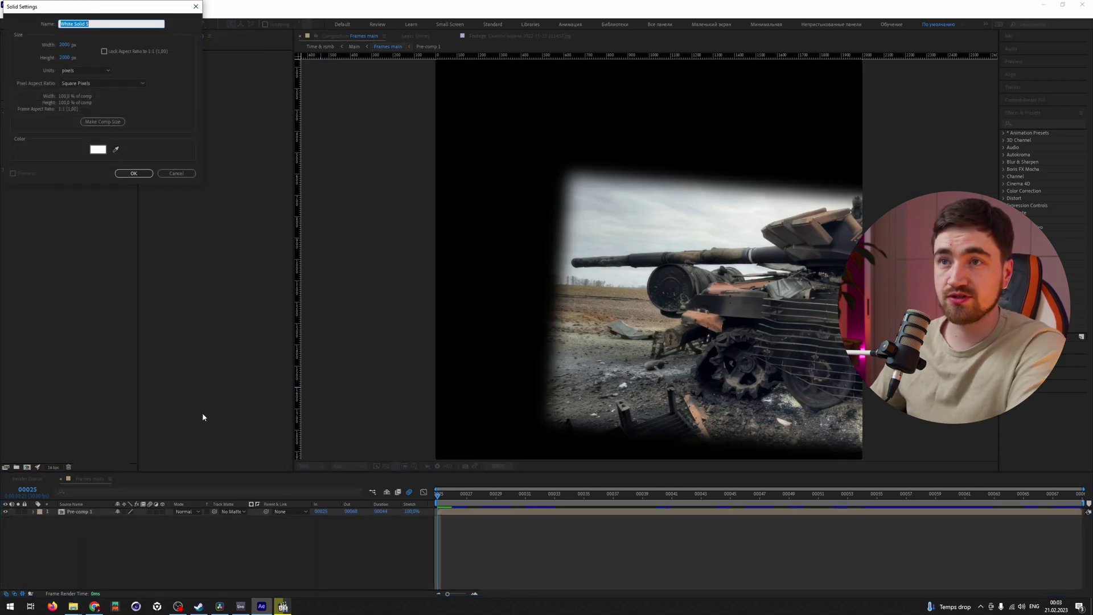
{"action": "left_click", "coordinate": [140, 174]}
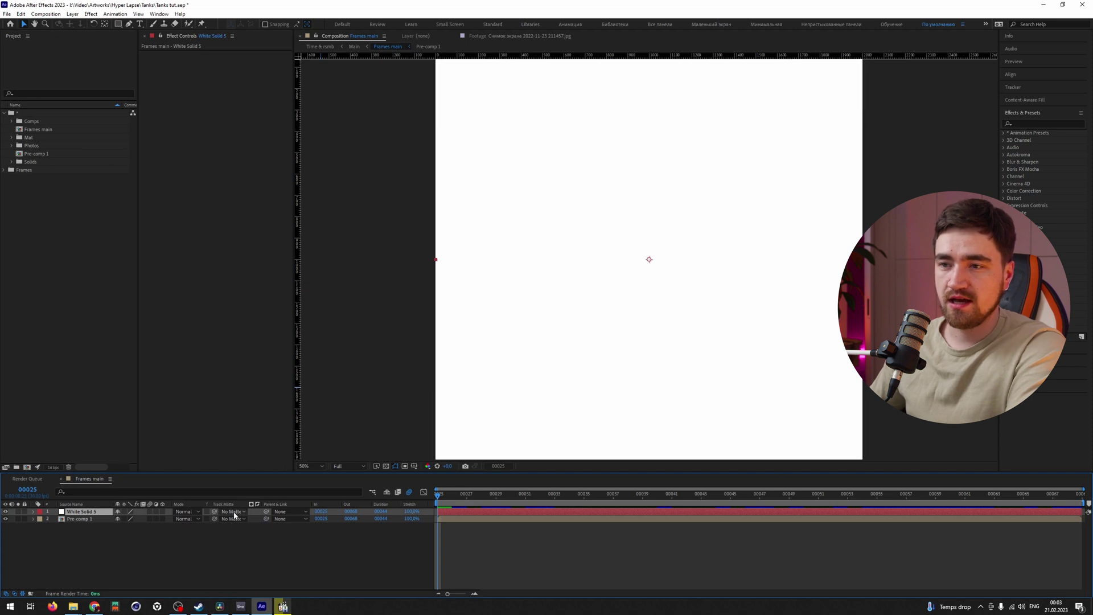
{"action": "left_click", "coordinate": [234, 513]}
{"action": "left_click", "coordinate": [250, 540]}
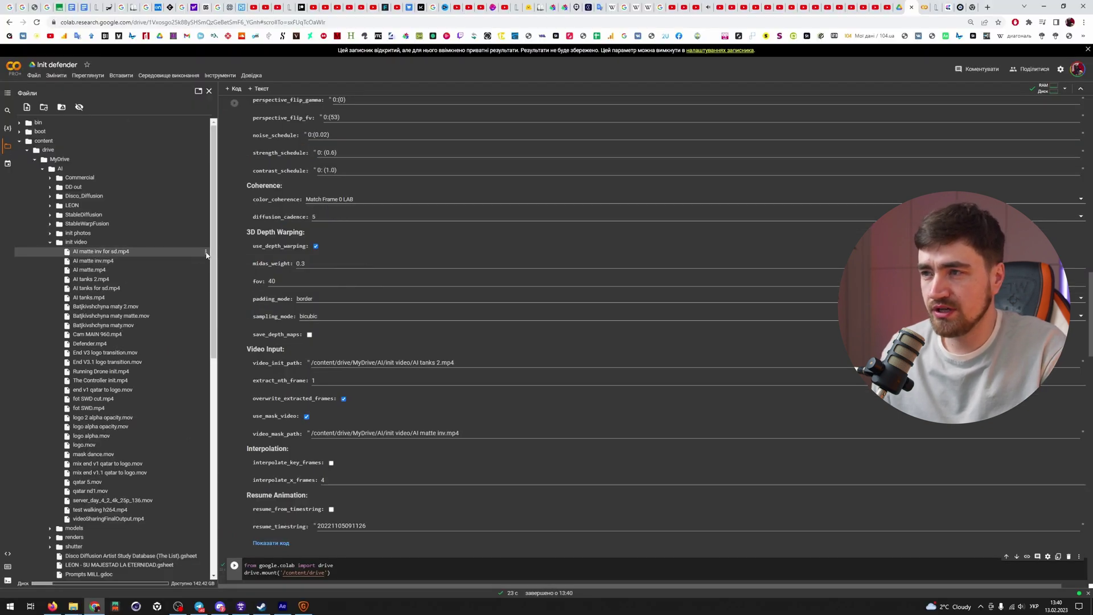
Paste the AI matte inv for sd path as mask and AI tanks for sd path into video_init_path.
{"action": "type", "text": "/content/drive/MyDrive/AI/init video/AI matte inv for sd.mp4"}
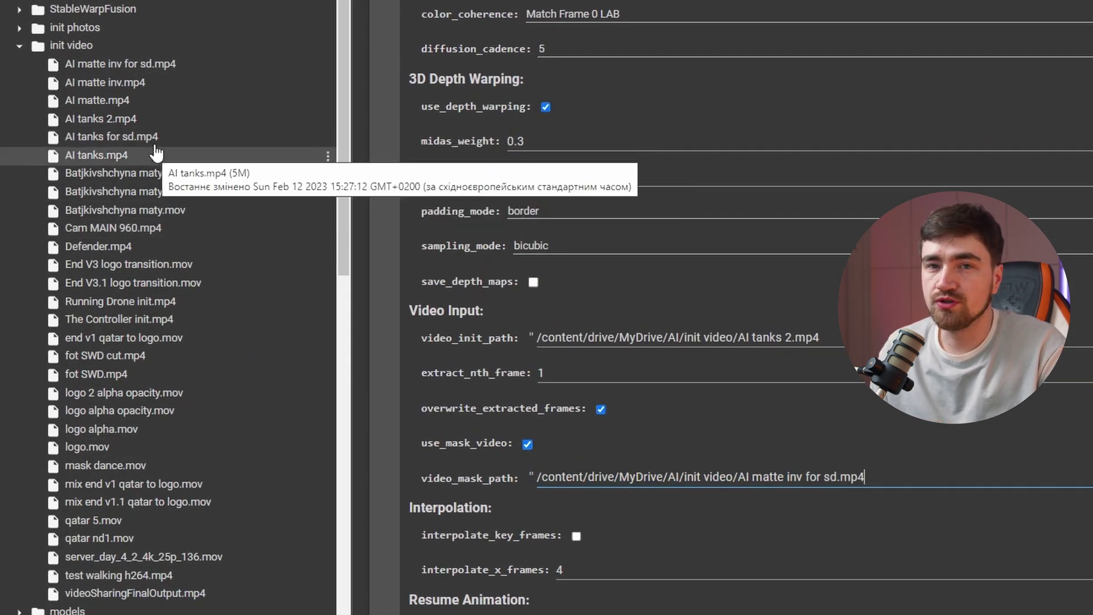
{"action": "left_click", "coordinate": [327, 137]}
{"action": "left_click", "coordinate": [346, 176]}
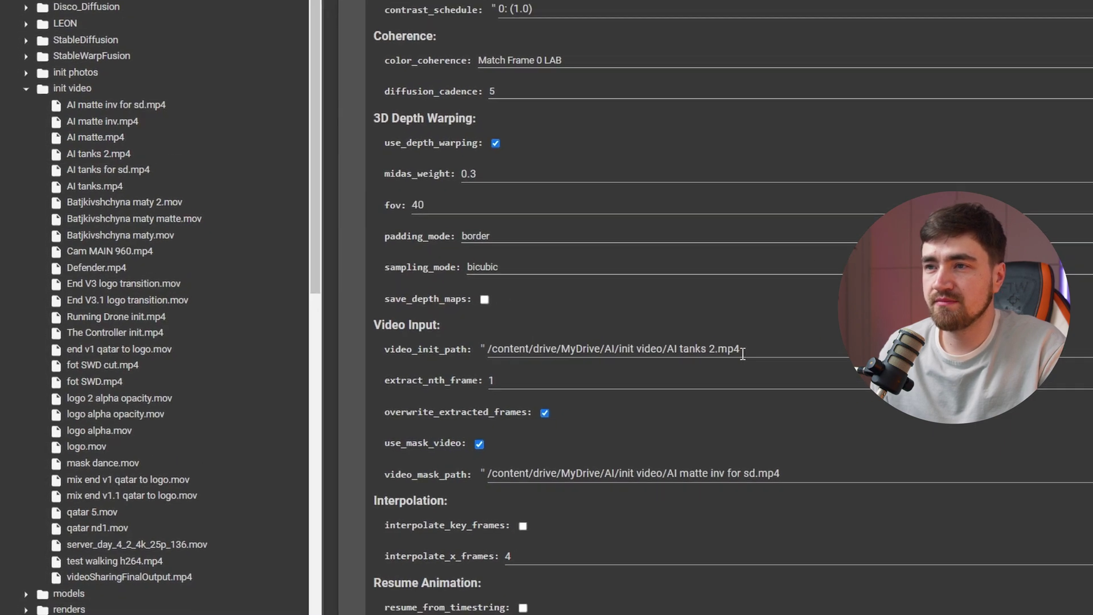
{"action": "triple_click", "coordinate": [678, 337]}
{"action": "key", "text": "ctrl+v"}
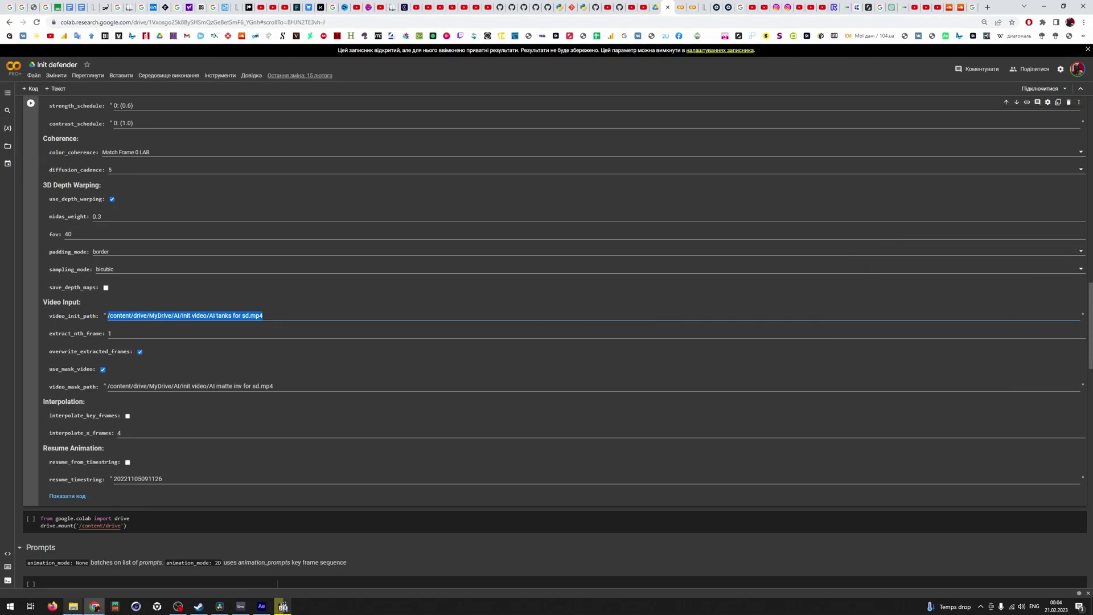
Preview the AI tanks for sd render and the AI matte inv for sd matte.
{"action": "mouse_move", "coordinate": [73, 606]}
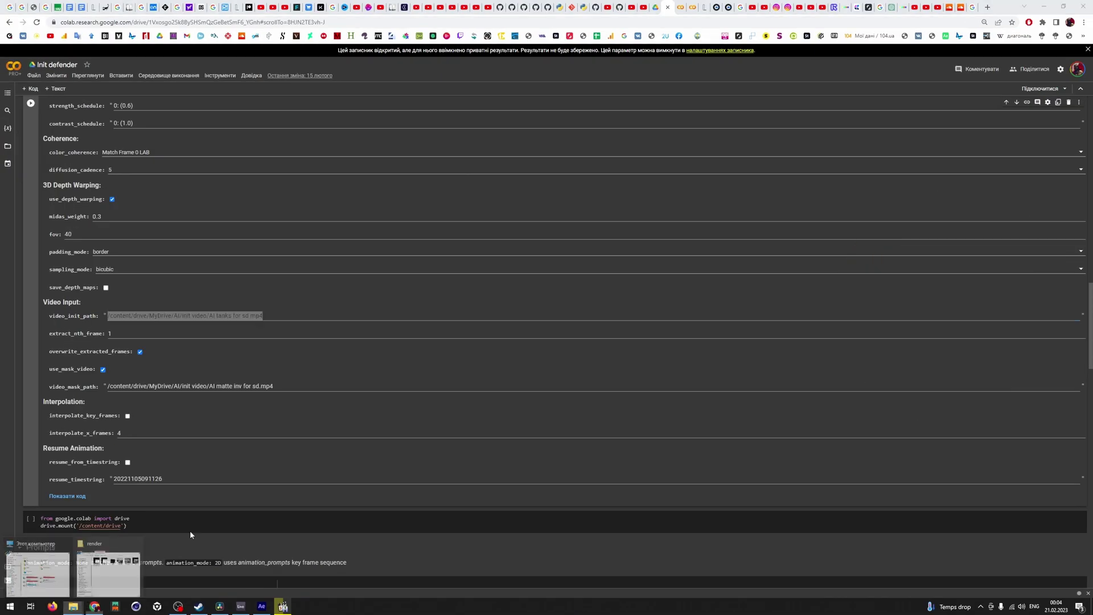
{"action": "left_click", "coordinate": [108, 566]}
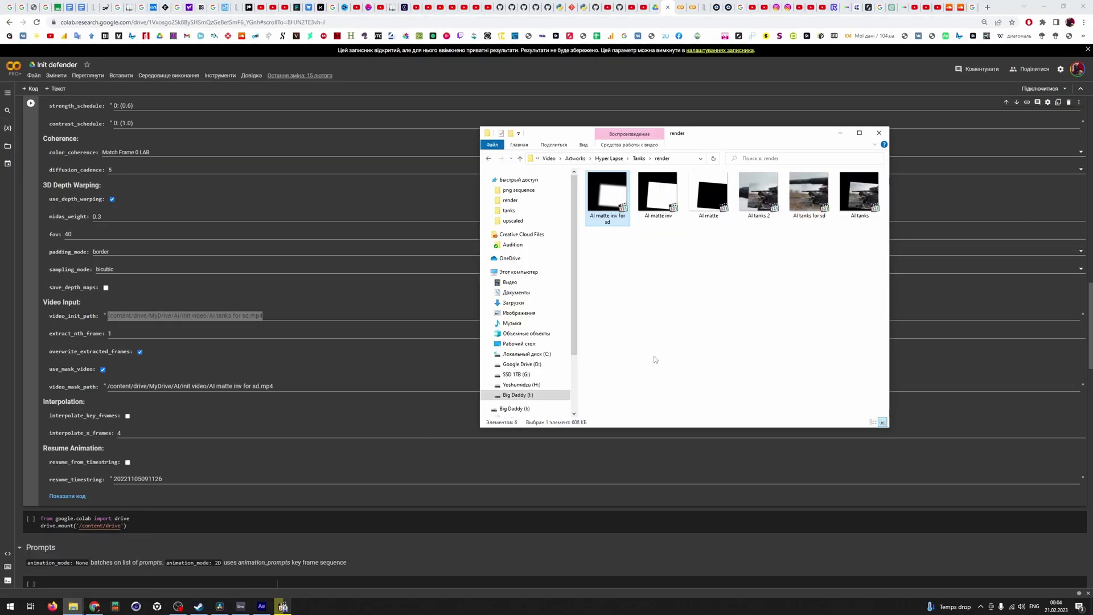
{"action": "double_click", "coordinate": [805, 193]}
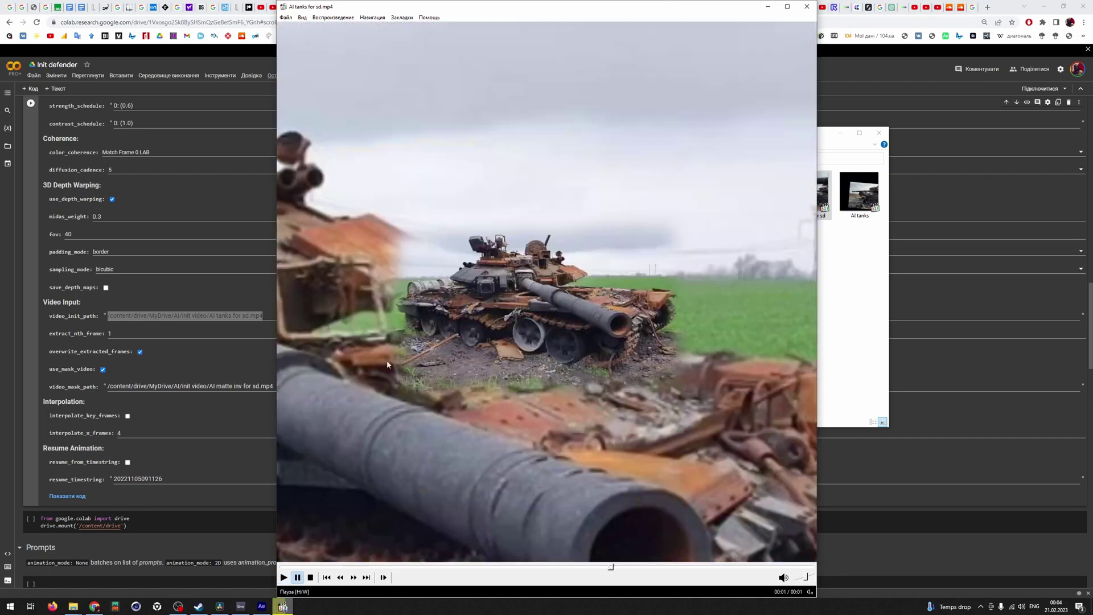
{"action": "left_click", "coordinate": [808, 9]}
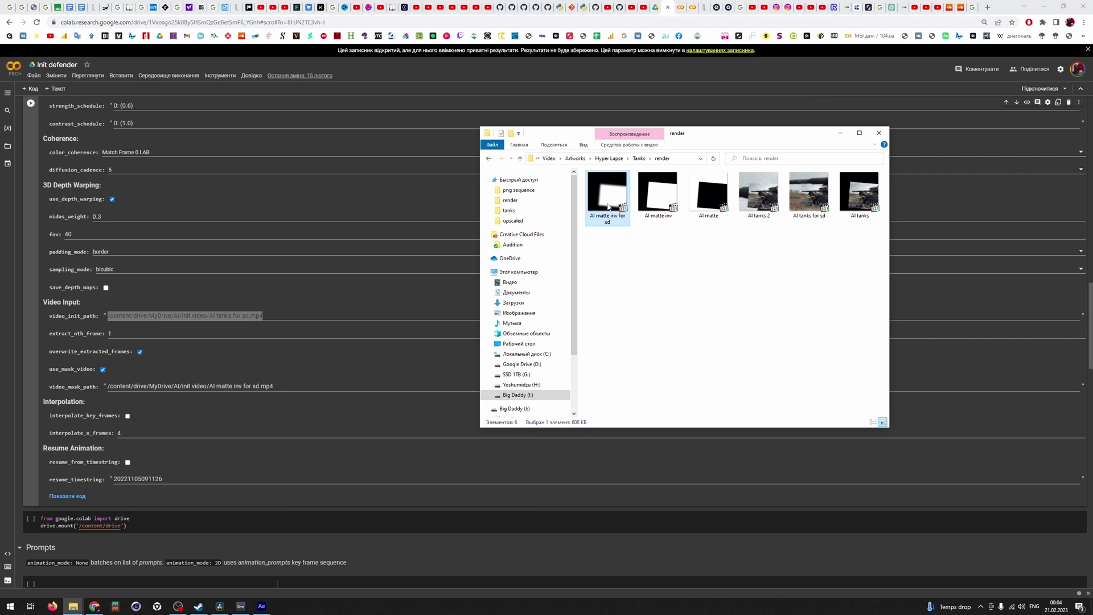
{"action": "double_click", "coordinate": [612, 202]}
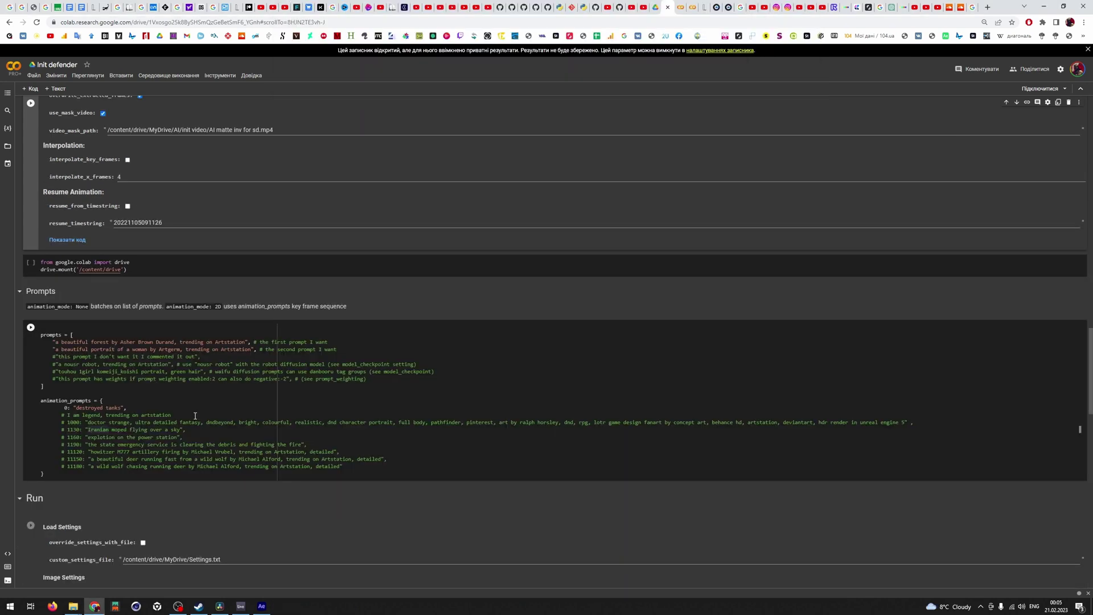
Review the animation prompt's word 'destroyed' and the run settings below it.
{"action": "scroll", "coordinate": [189, 415], "scroll_direction": "down", "scroll_amount": 2}
{"action": "double_click", "coordinate": [95, 323]}
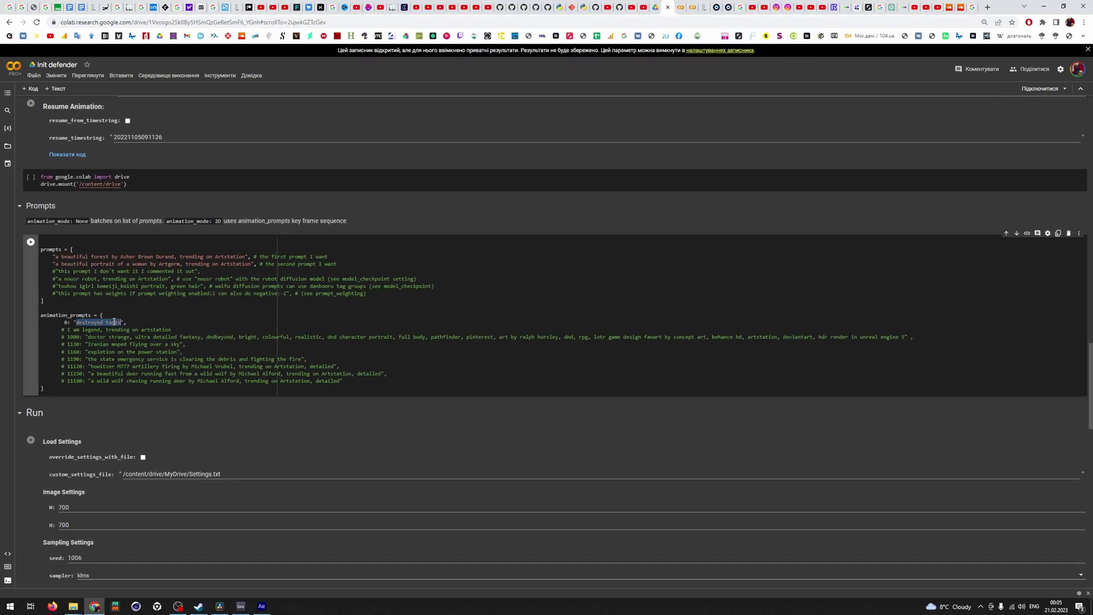
{"action": "scroll", "coordinate": [136, 307], "scroll_direction": "down", "scroll_amount": 5}
{"action": "key", "text": "Tab"}
{"action": "scroll", "coordinate": [88, 255], "scroll_direction": "up", "scroll_amount": 1}
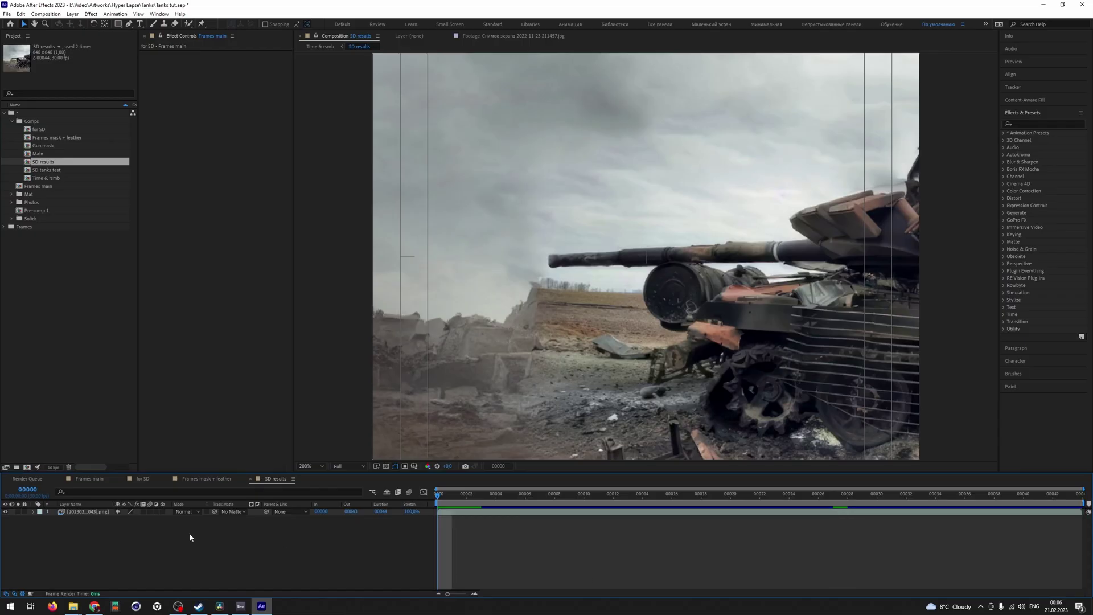
Play the SD results comp and step through frames 00018 back to 00015 at 200% zoom.
{"action": "key", "text": "space"}
{"action": "key", "text": "space"}
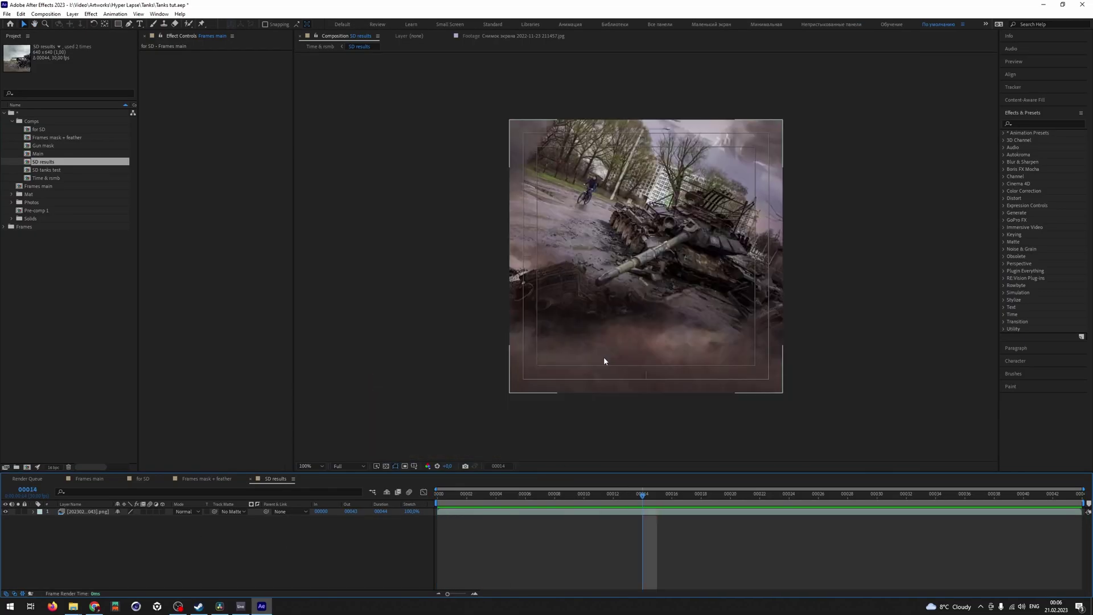
{"action": "left_click", "coordinate": [805, 297]}
{"action": "key", "text": "Page_Up"}
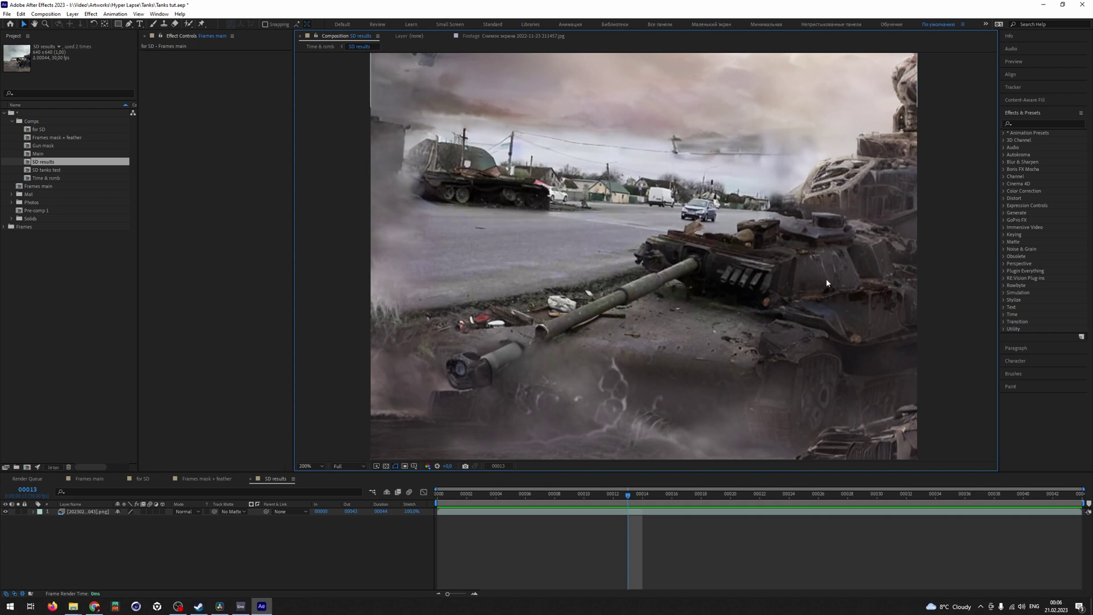
{"action": "key", "text": "comma"}
{"action": "left_click_drag", "start_coordinate": [729, 493], "coordinate": [695, 485]}
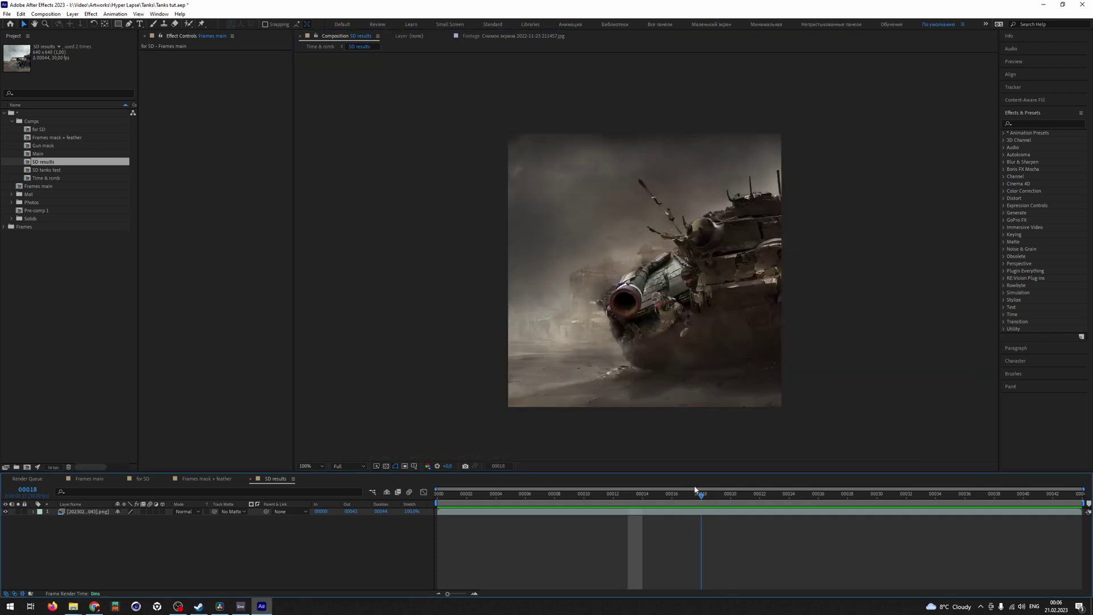
{"action": "key", "text": "Page_Up"}
{"action": "left_click", "coordinate": [486, 421]}
{"action": "key", "text": "period"}
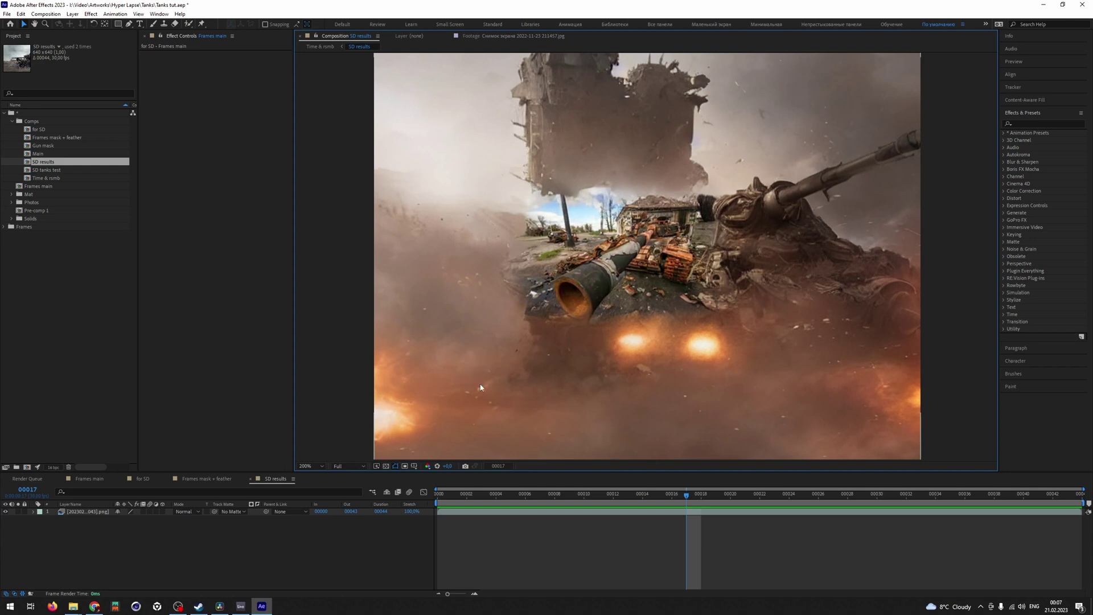
{"action": "key", "text": "Page_Up"}
{"action": "key", "text": "Page_Up"}
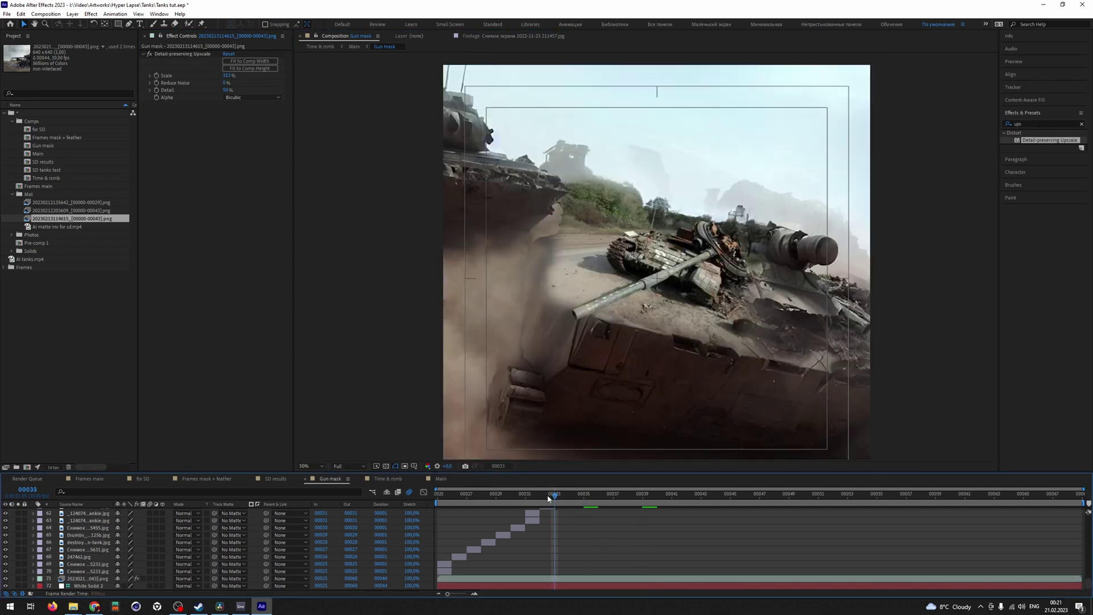
Jump to frame 00042 and preview the Gun mask composition.
{"action": "left_click", "coordinate": [613, 495]}
{"action": "left_click", "coordinate": [686, 499]}
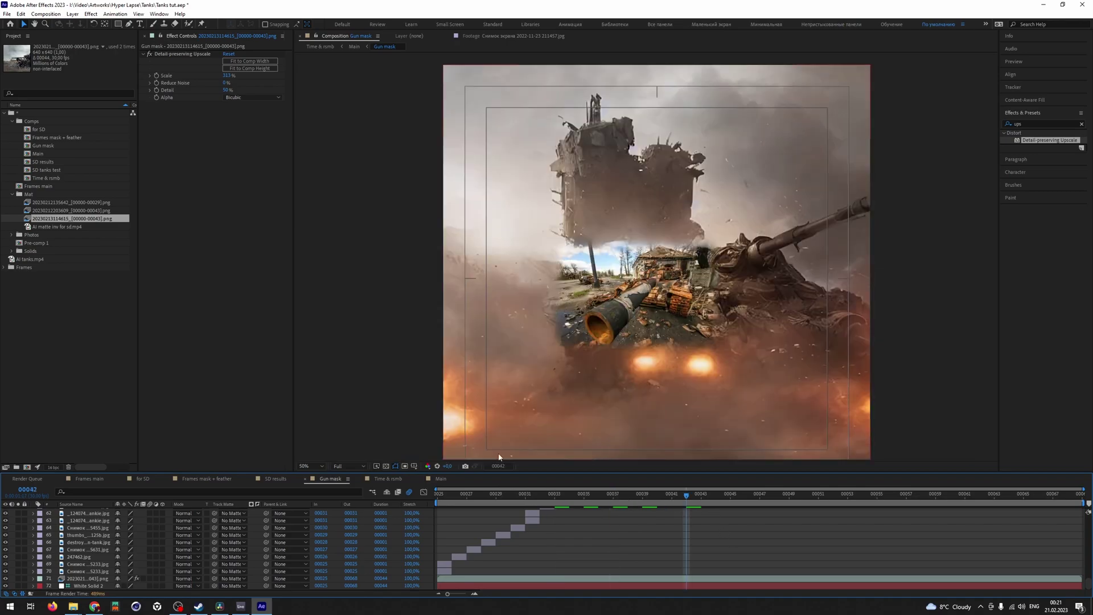
{"action": "key", "text": "space"}
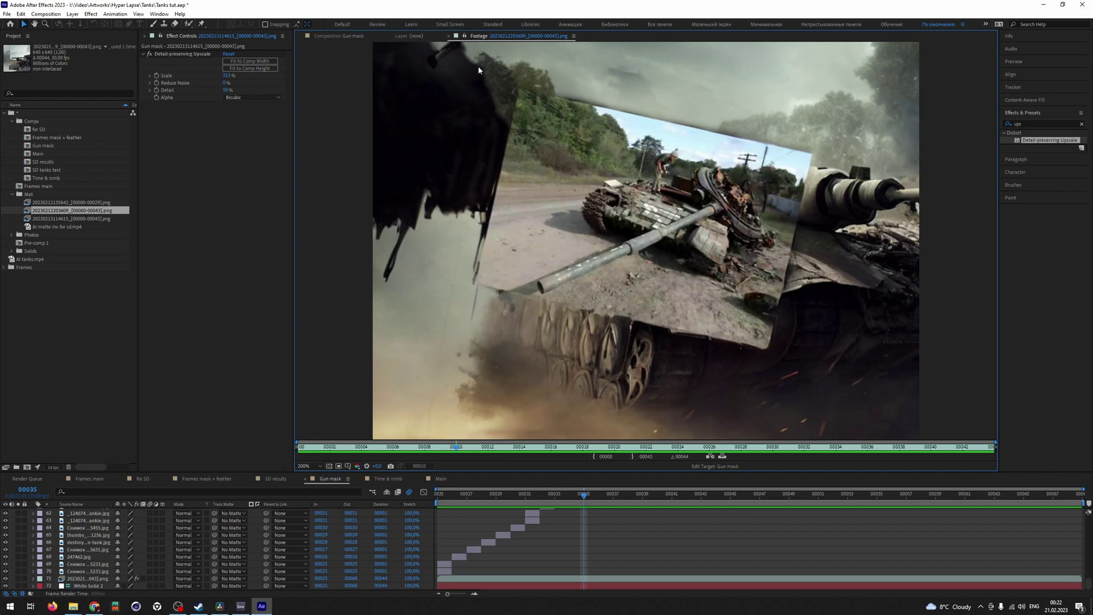
Preview the AI matte inv and AI tanks 2 renders from the render folder.
{"action": "key", "text": "alt+Tab"}
{"action": "double_click", "coordinate": [660, 216]}
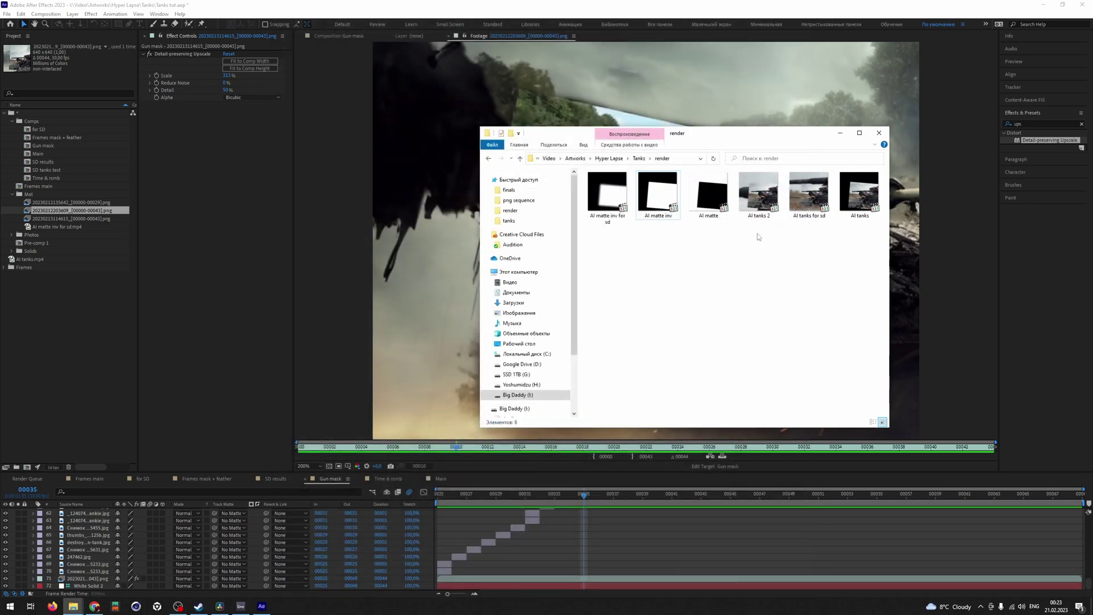
{"action": "double_click", "coordinate": [758, 193]}
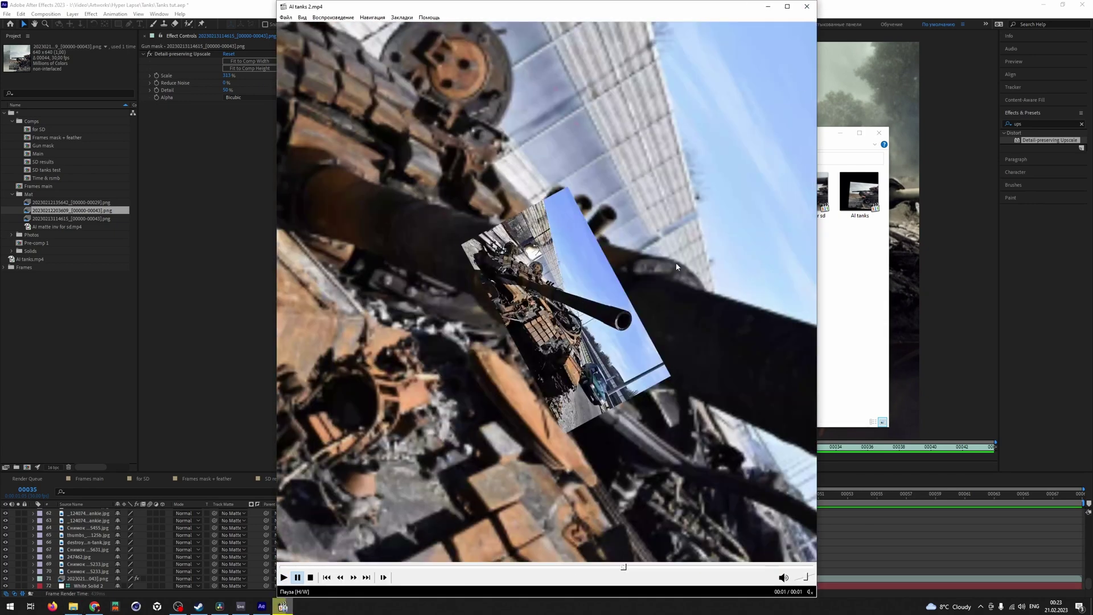
{"action": "key", "text": "alt+Tab"}
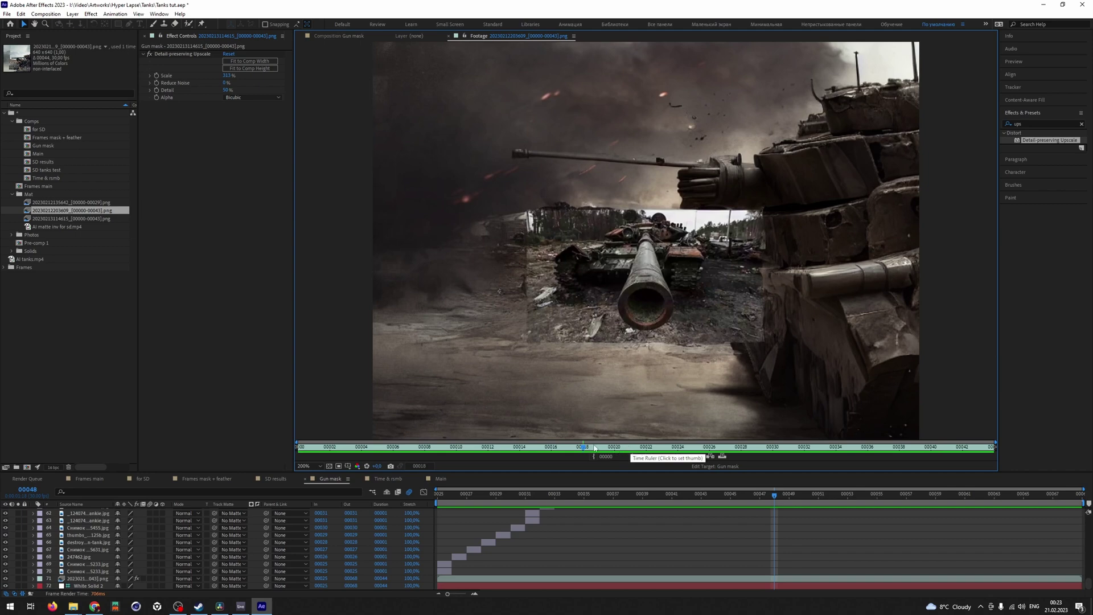
Step the footage to frames 00022 and 00035, then paint the bystanders out of the tank photo.
{"action": "left_click_drag", "start_coordinate": [619, 451], "coordinate": [649, 453]}
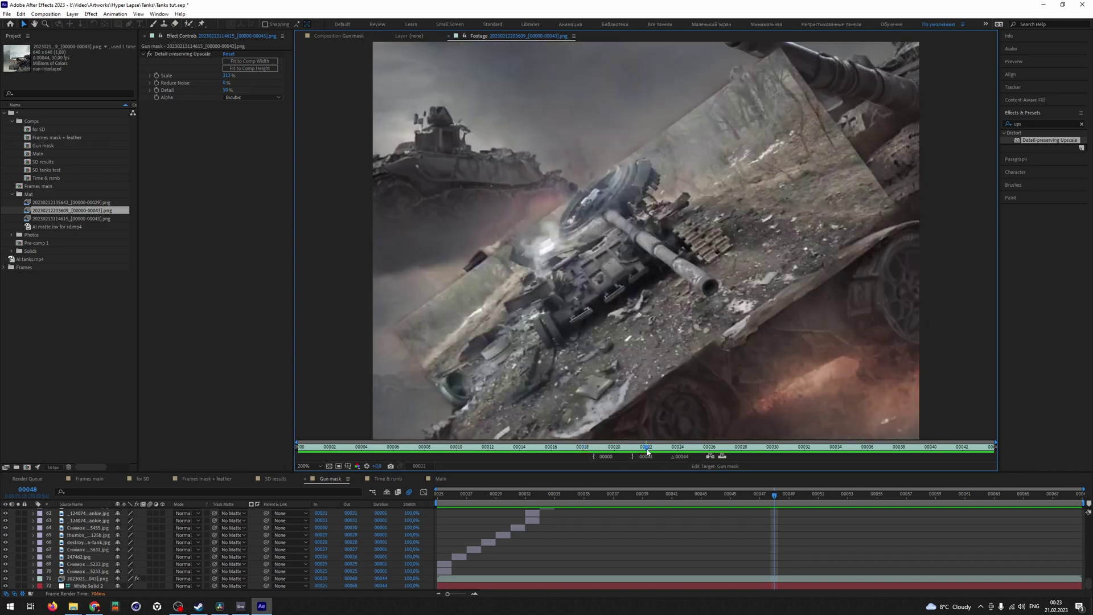
{"action": "key", "text": "space"}
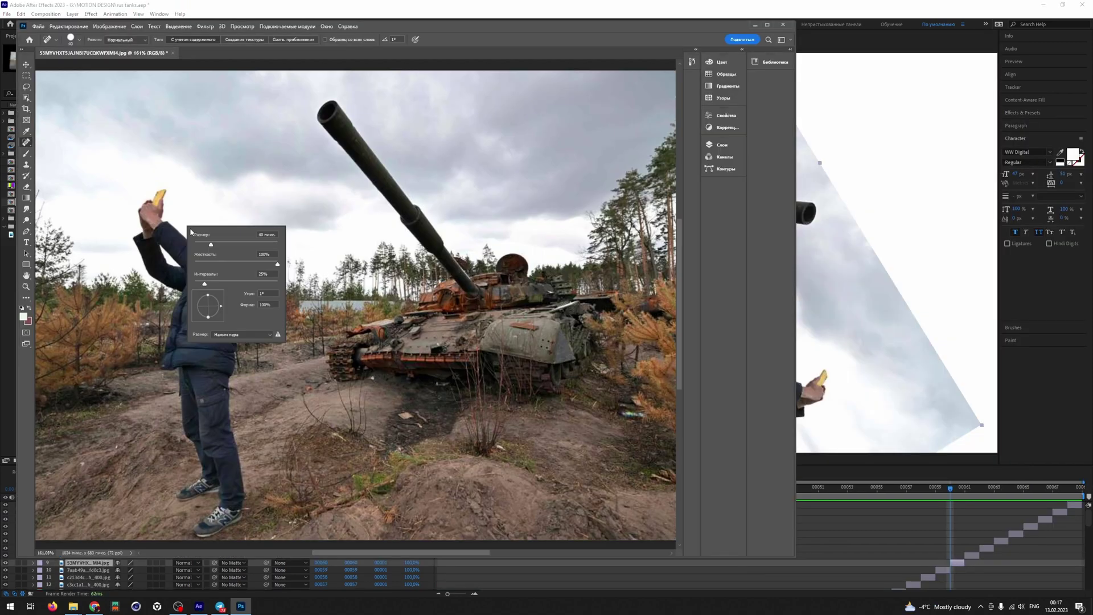
{"action": "mouse_move", "coordinate": [150, 194]}
{"action": "left_mouse_down"}
{"action": "mouse_move", "coordinate": [228, 267]}
{"action": "mouse_move", "coordinate": [193, 478]}
{"action": "mouse_move", "coordinate": [218, 388]}
{"action": "left_mouse_up"}
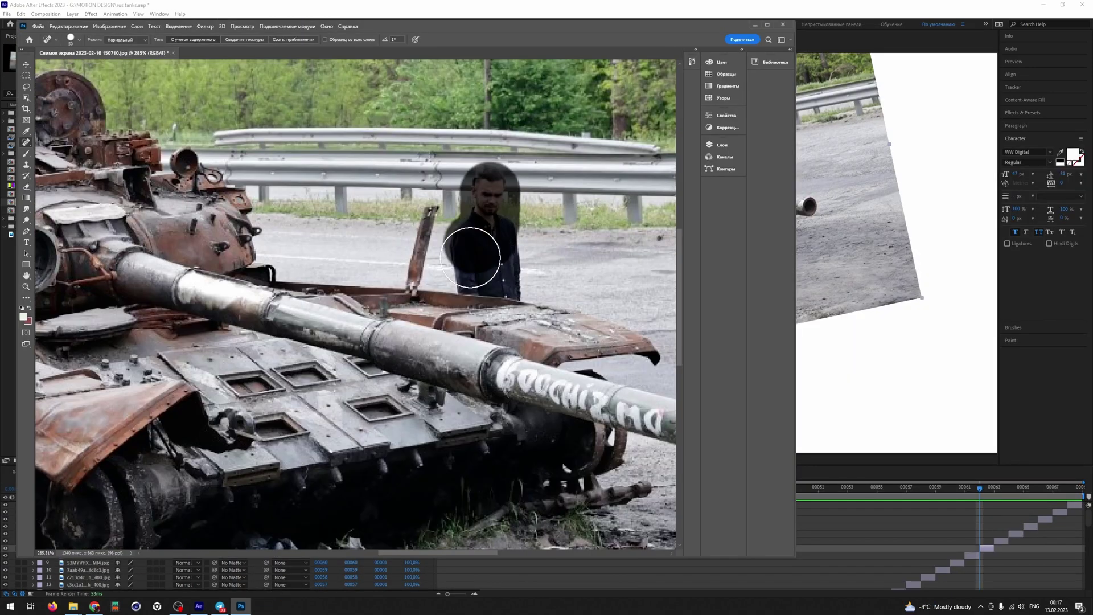
{"action": "left_click_drag", "start_coordinate": [476, 251], "coordinate": [467, 302]}
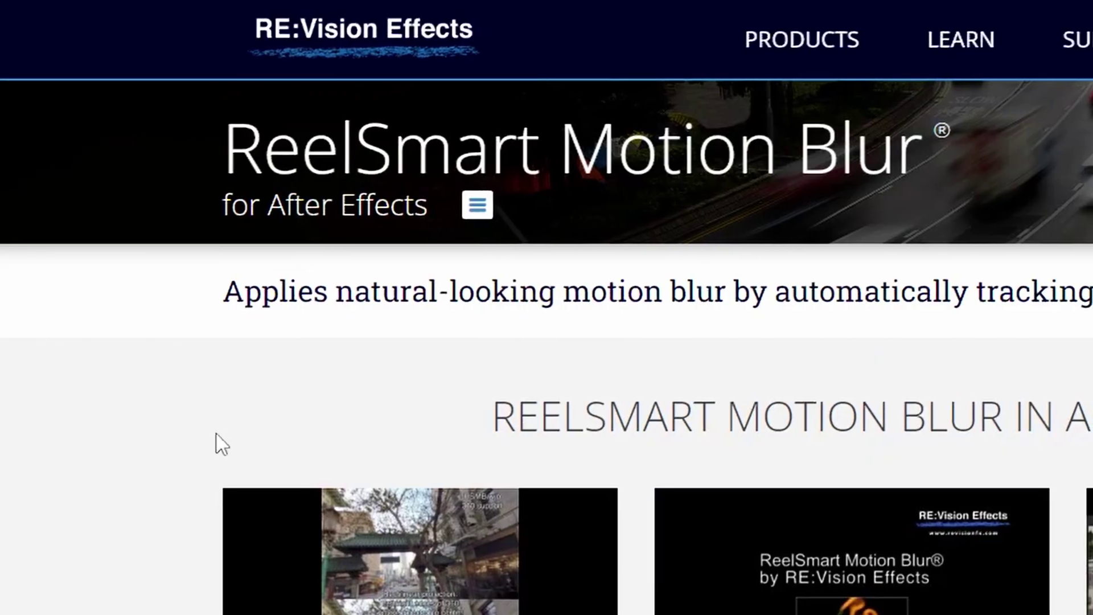
Highlight the ReelSmart Motion Blur product title on the RE:Vision Effects page.
{"action": "left_click_drag", "start_coordinate": [193, 151], "coordinate": [939, 185]}
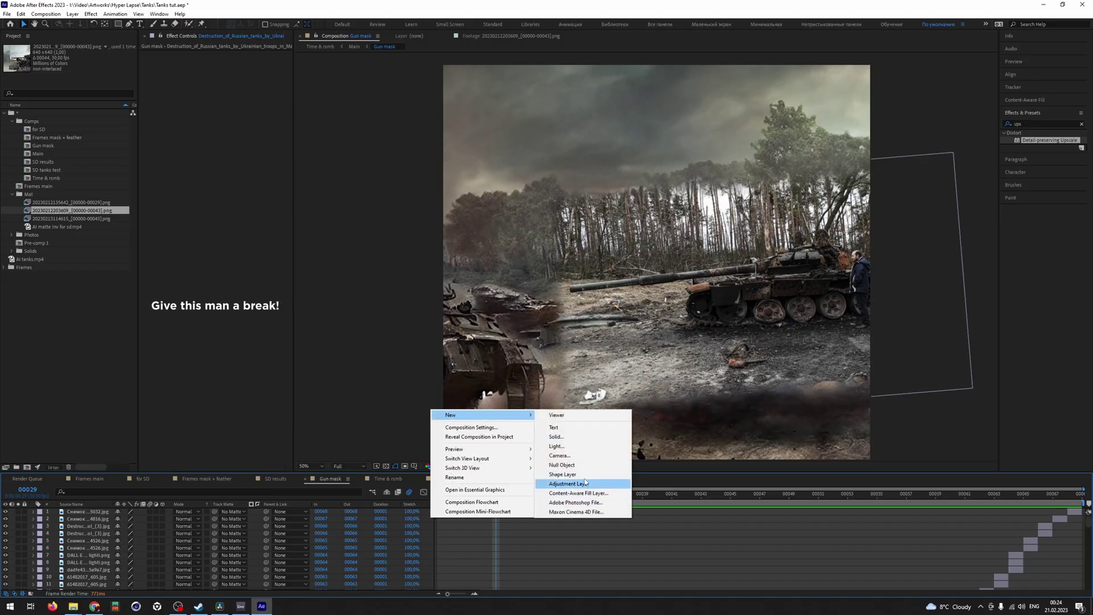
Add an adjustment layer and a red 'Stop layer' solid, then hide the solid.
{"action": "left_click", "coordinate": [569, 483]}
{"action": "right_click", "coordinate": [432, 533]}
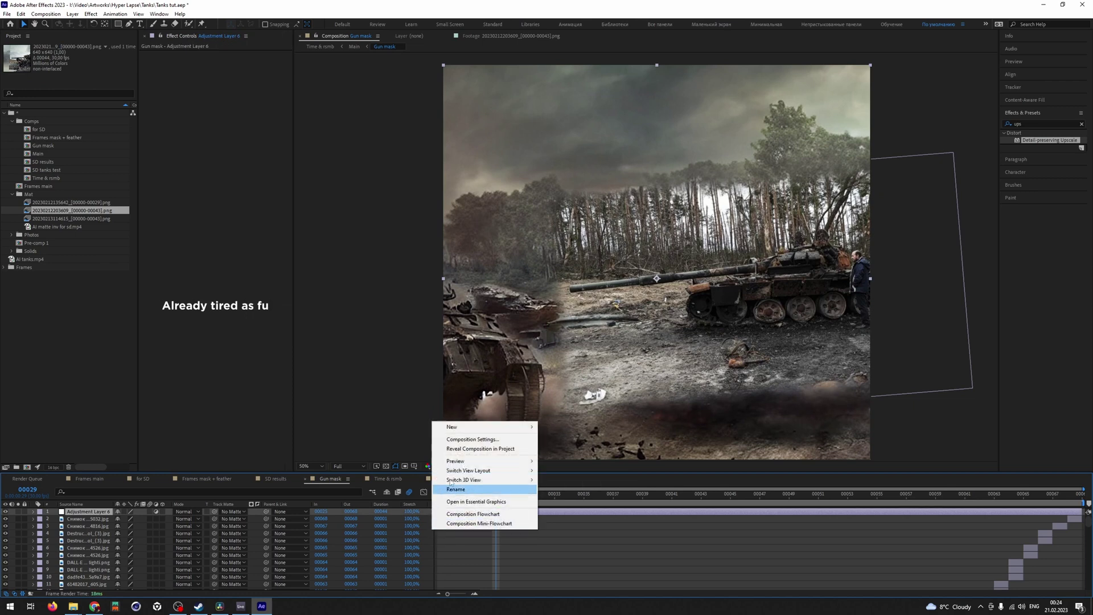
{"action": "mouse_move", "coordinate": [501, 427]}
{"action": "left_click", "coordinate": [557, 448]}
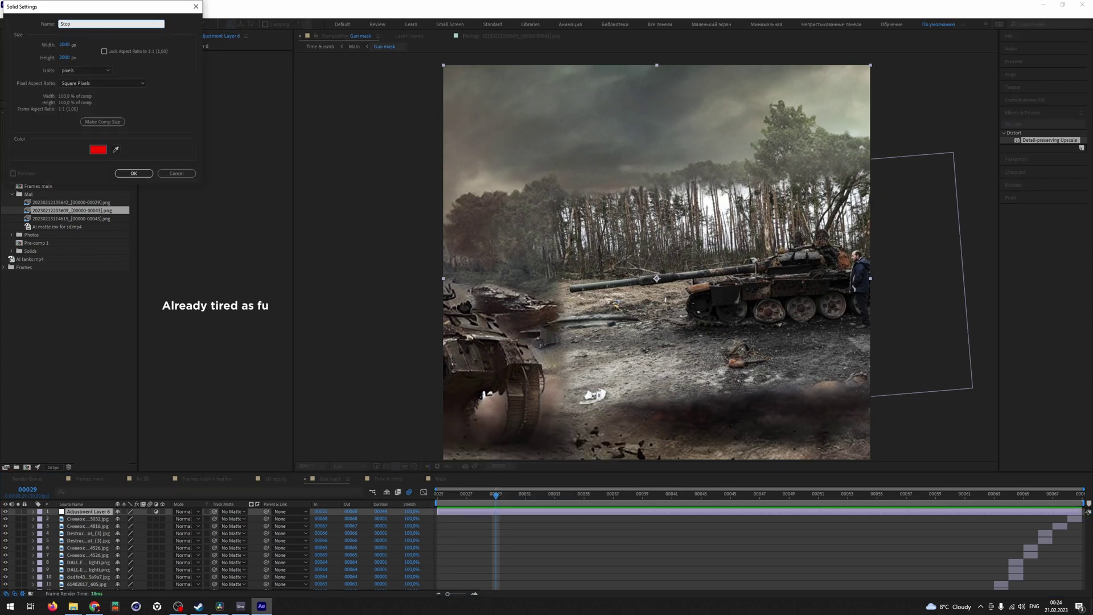
{"action": "type", "text": "layer"}
{"action": "key", "text": "Return"}
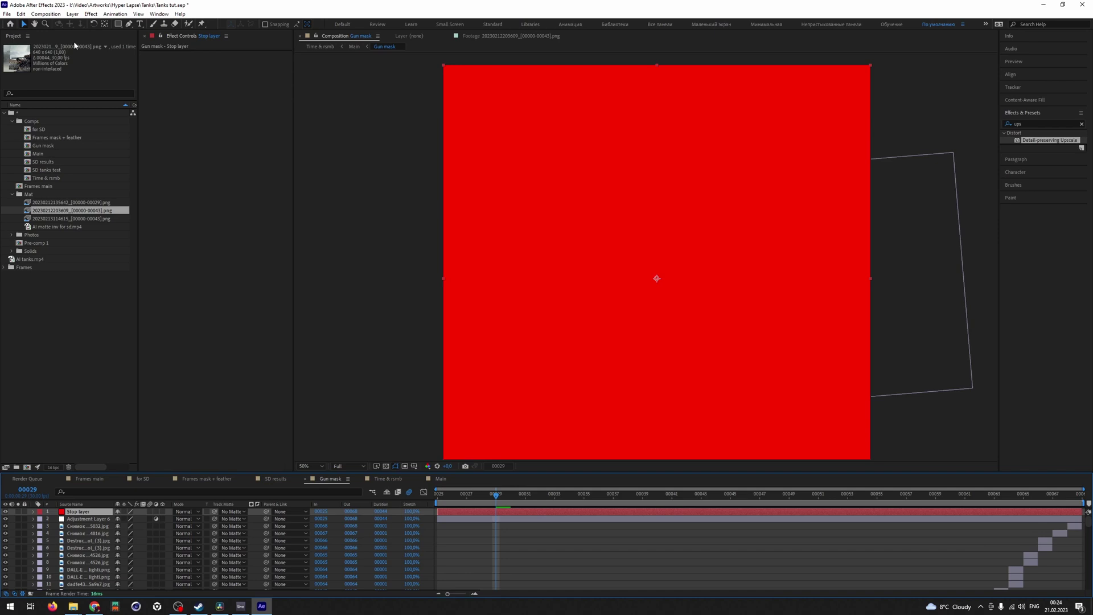
{"action": "left_click", "coordinate": [5, 511]}
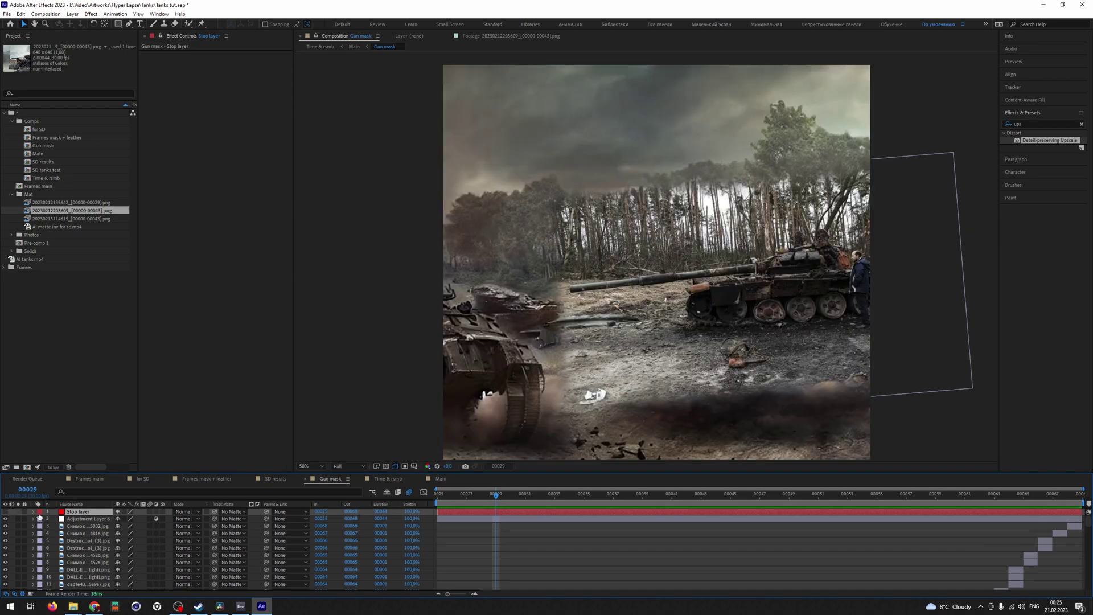
Draw a Pen mask around the gun barrel, feather it slightly, and reveal Mask Path.
{"action": "key", "text": "g"}
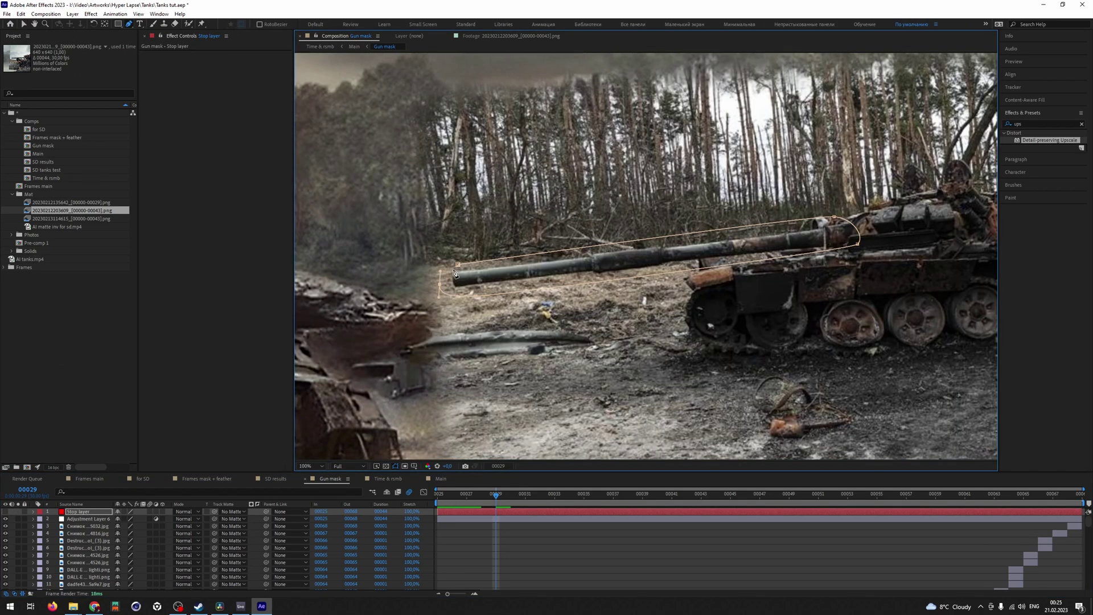
{"action": "left_click", "coordinate": [457, 265]}
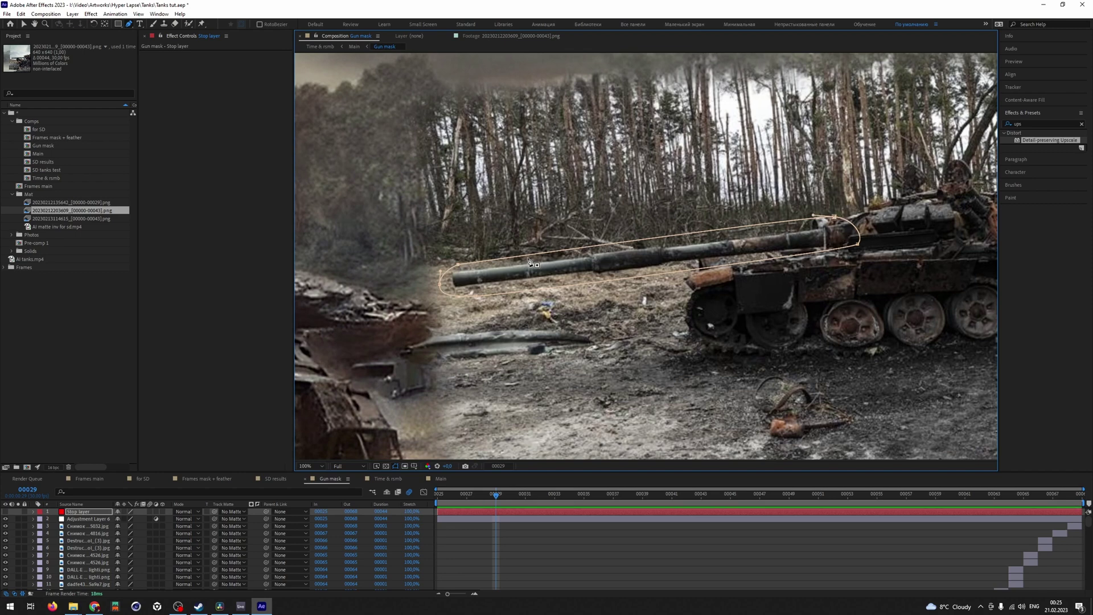
{"action": "key", "text": "f"}
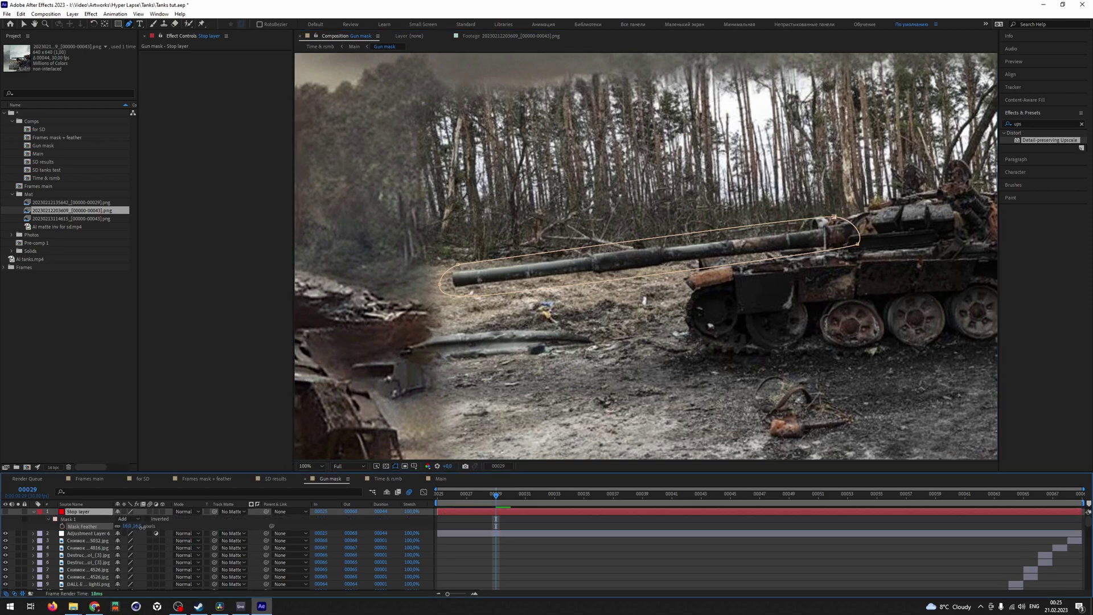
{"action": "left_click_drag", "start_coordinate": [154, 526], "coordinate": [165, 524]}
{"action": "left_click", "coordinate": [6, 511]}
{"action": "key", "text": "v"}
{"action": "key", "text": "m"}
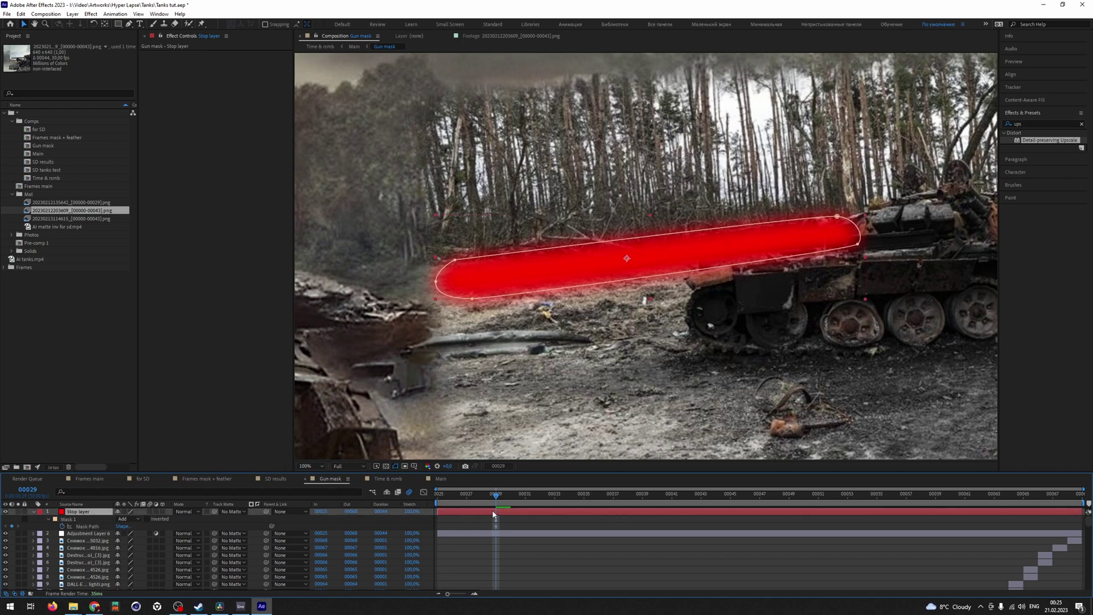
Make the mask outline red and refit the mask to the barrel at frames 00030 and 00032.
{"action": "key", "text": "Page_Down"}
{"action": "left_click", "coordinate": [112, 526]}
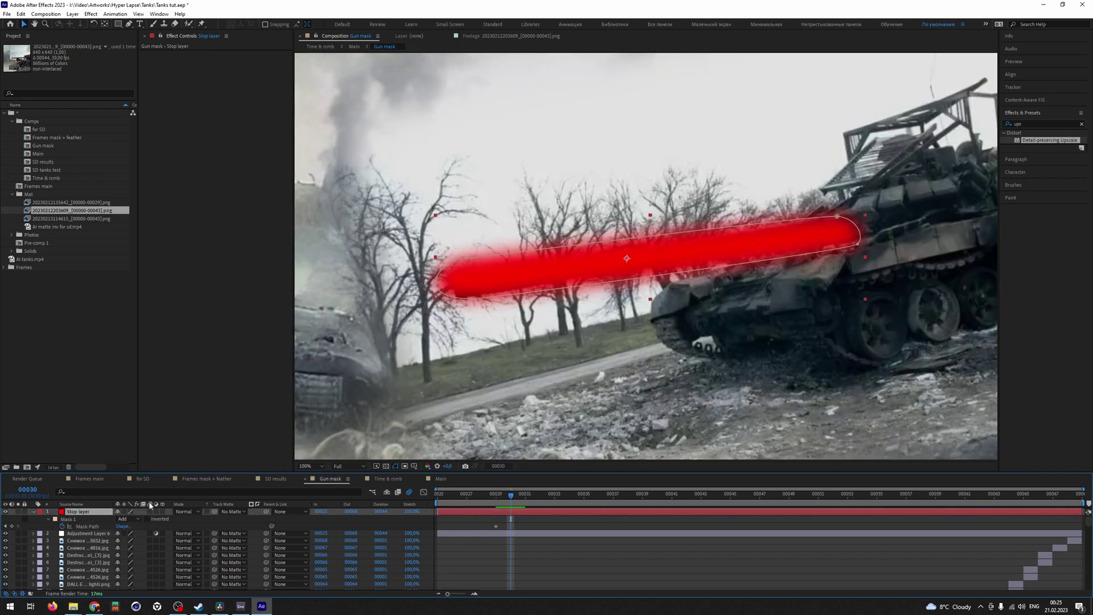
{"action": "left_click", "coordinate": [5, 511]}
{"action": "left_click", "coordinate": [55, 519]}
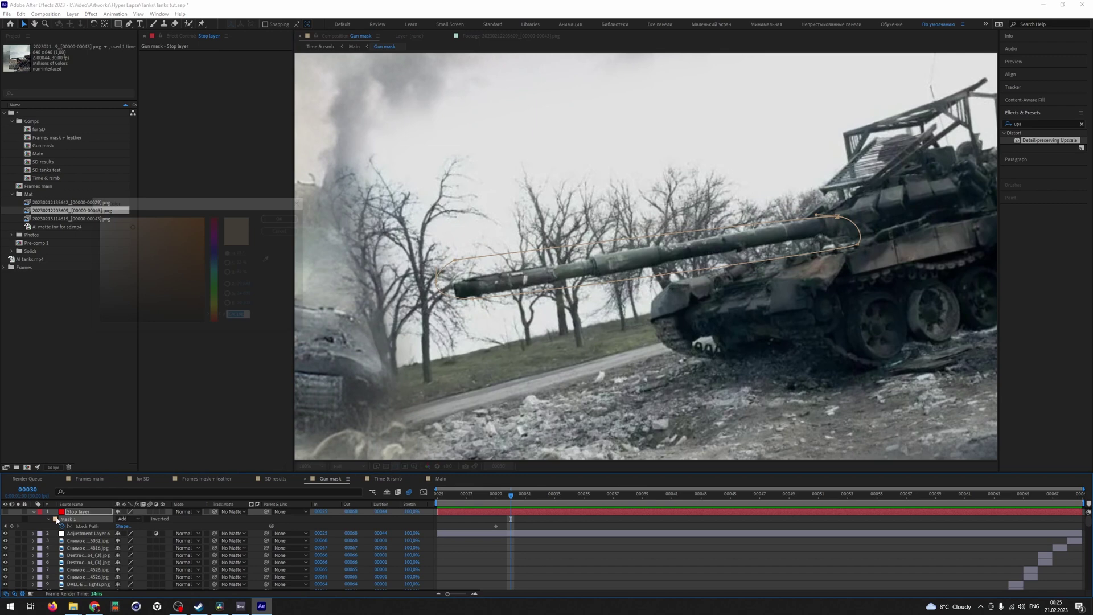
{"action": "left_click_drag", "start_coordinate": [216, 237], "coordinate": [221, 192]}
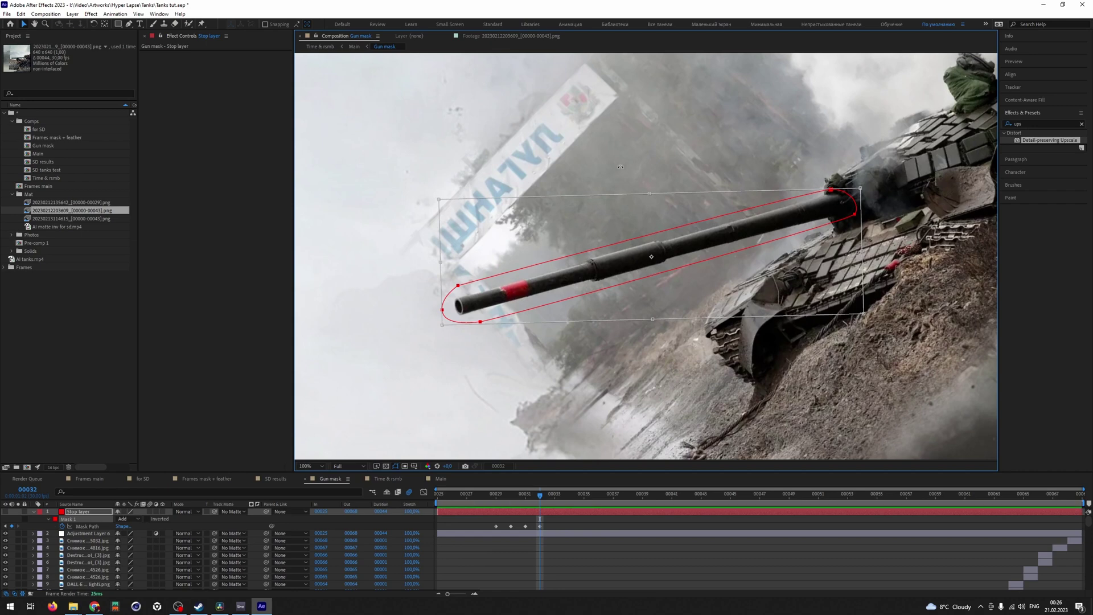
{"action": "key", "text": "Page_Down"}
{"action": "double_click", "coordinate": [483, 281]}
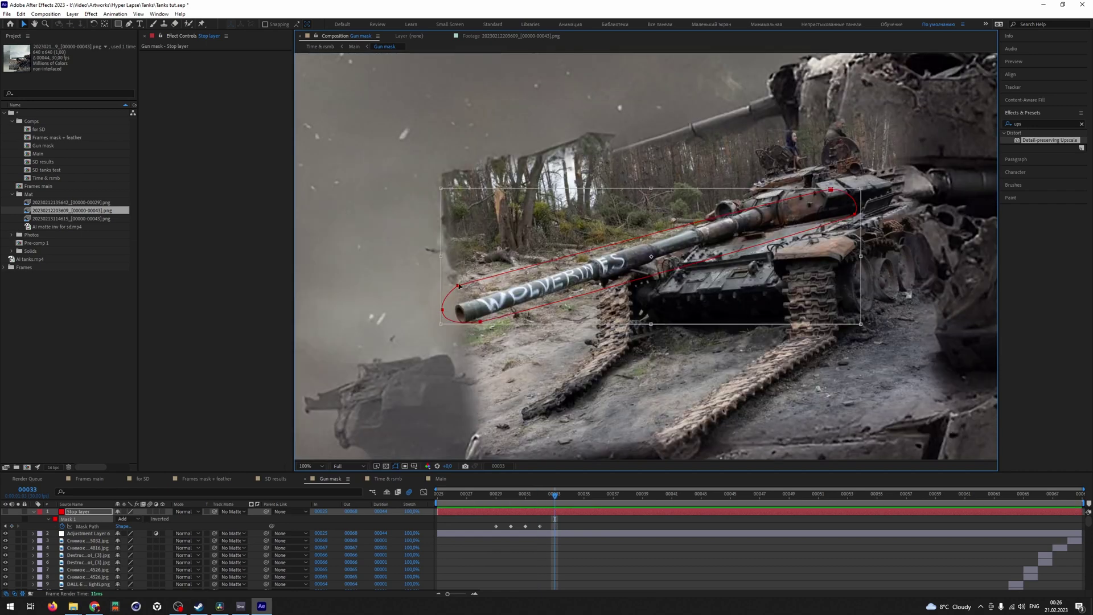
Apply RSMB motion blur to the adjustment layer and check it around frames 00032–00034.
{"action": "key", "text": "Page_Down"}
{"action": "left_click", "coordinate": [411, 529]}
{"action": "right_click", "coordinate": [206, 148]}
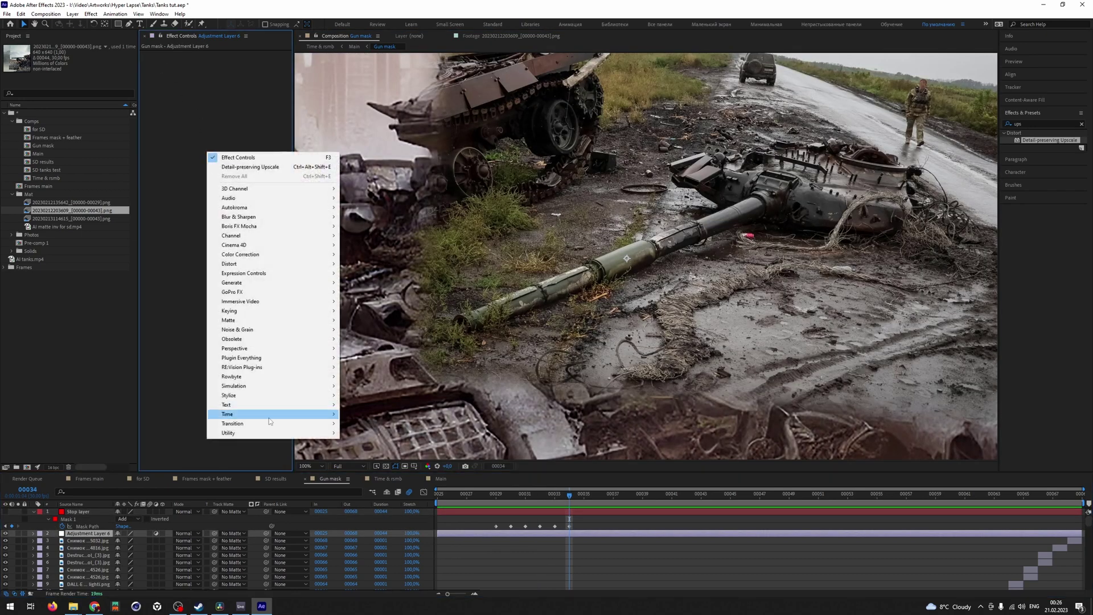
{"action": "mouse_move", "coordinate": [244, 358]}
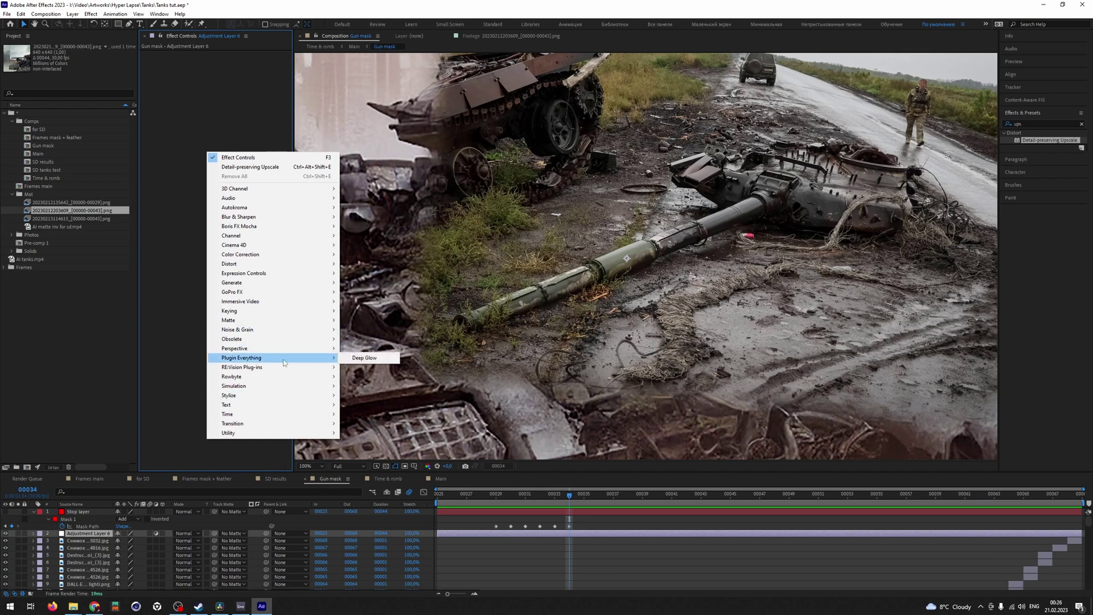
{"action": "mouse_move", "coordinate": [287, 367]}
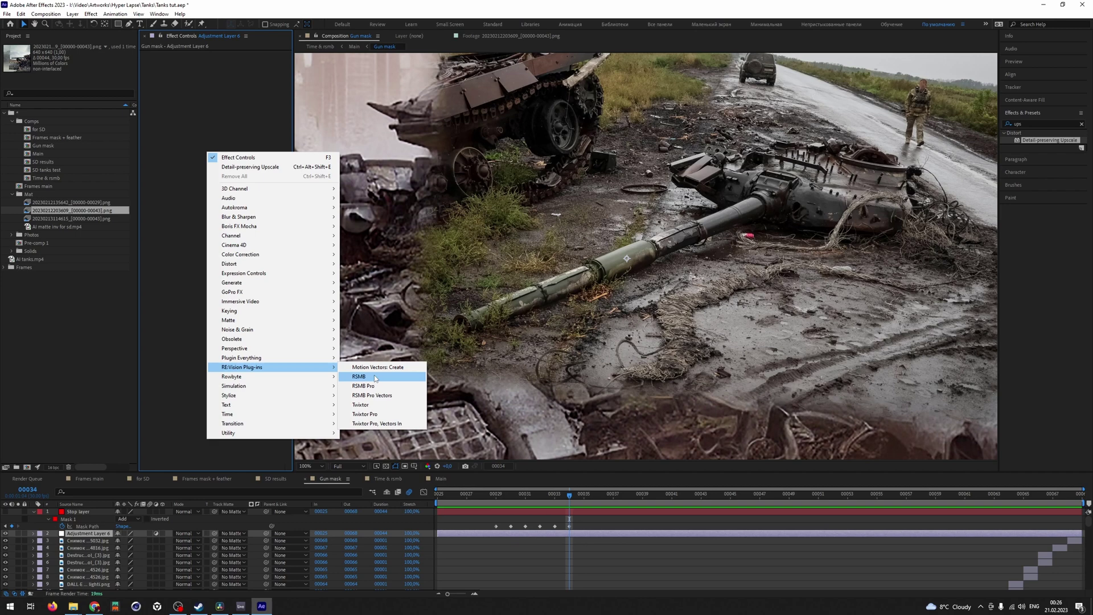
{"action": "left_click", "coordinate": [375, 378]}
{"action": "key", "text": "Page_Up"}
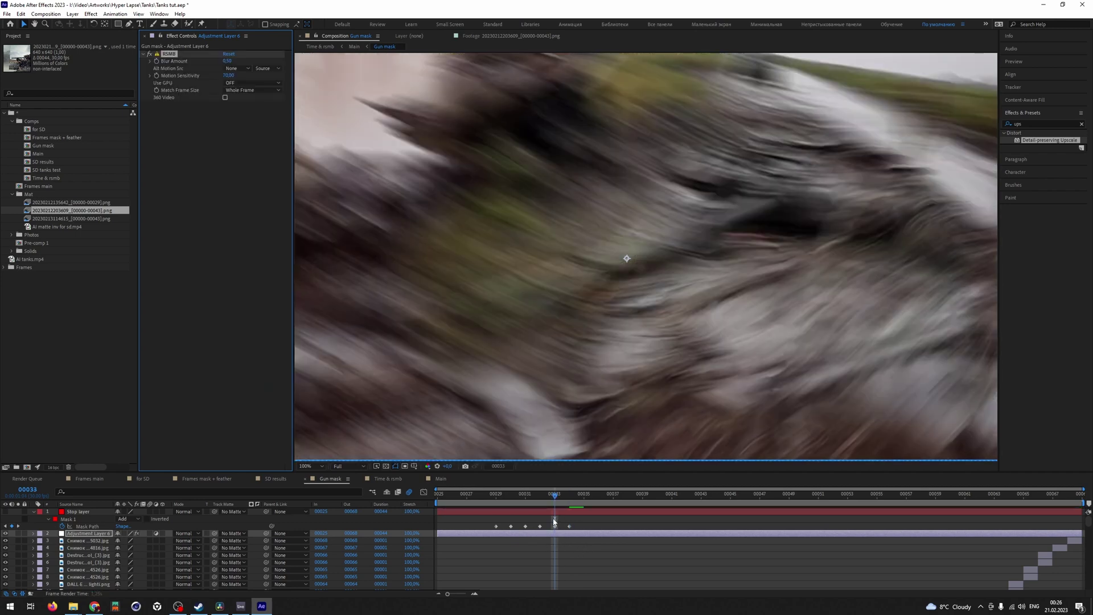
{"action": "key", "text": "Page_Down"}
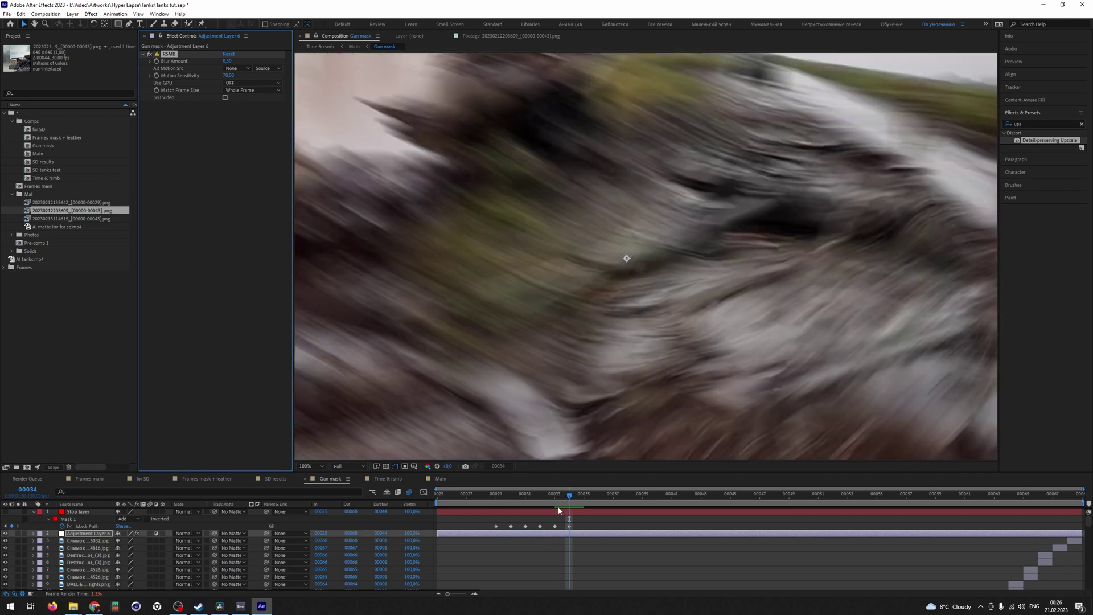
{"action": "key", "text": "Page_Up"}
{"action": "key", "text": "Page_Up"}
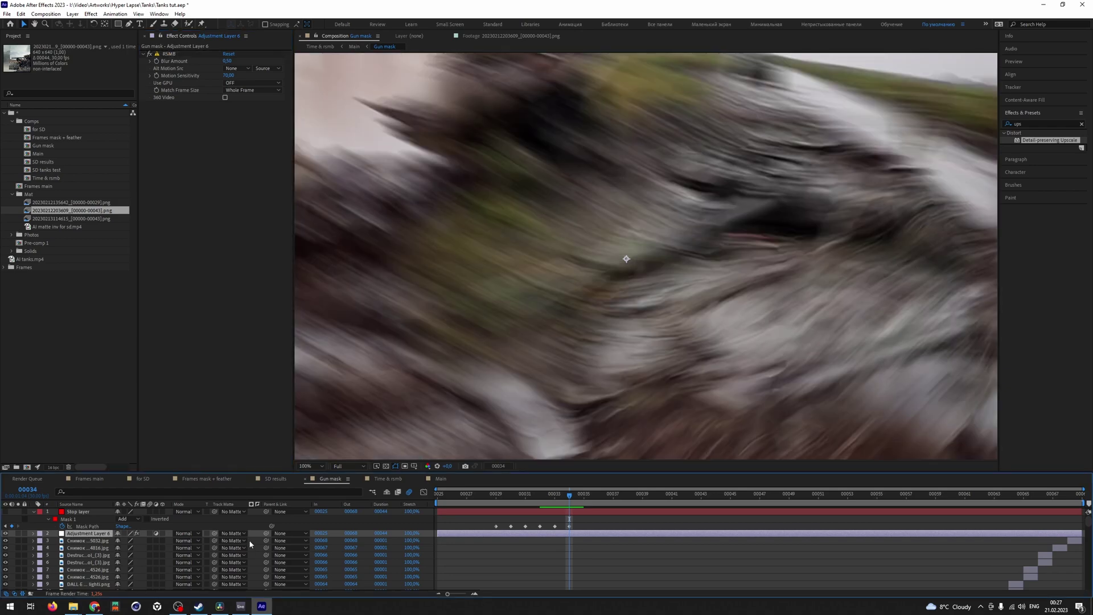
Matte the blur with the inverted Stop layer, then highlight the VISIONCOLOR OSIRIS LUTS heading.
{"action": "left_click", "coordinate": [234, 540]}
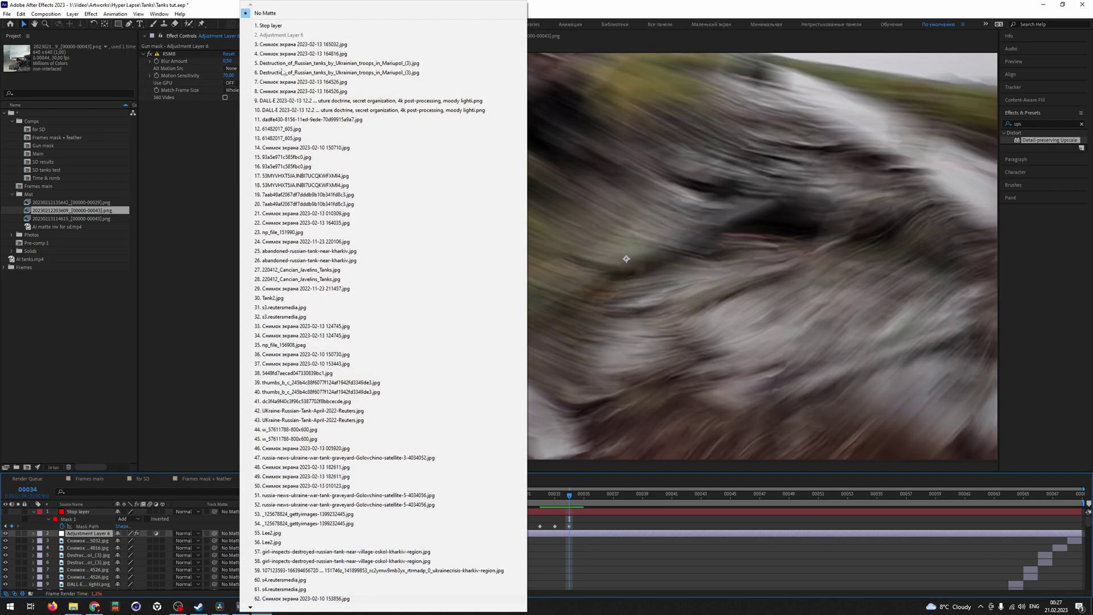
{"action": "left_click", "coordinate": [270, 25]}
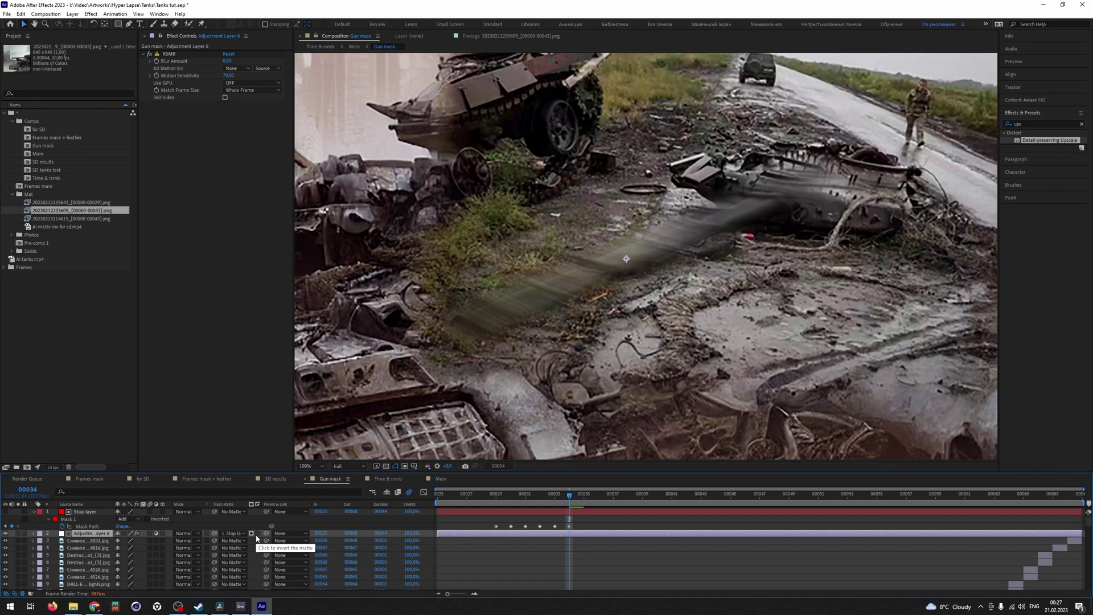
{"action": "left_click", "coordinate": [257, 535]}
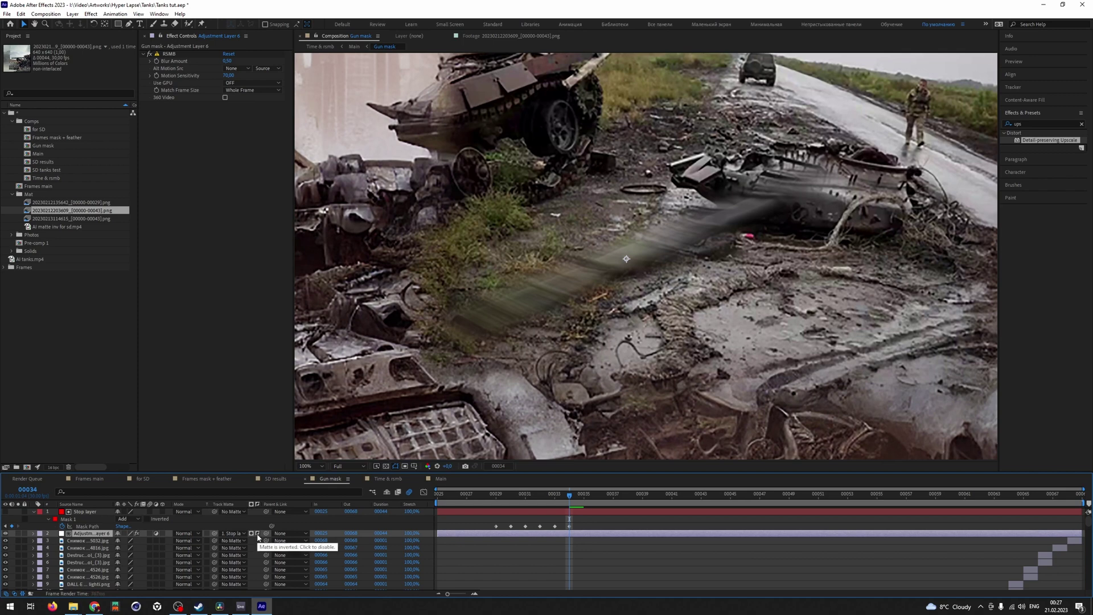
{"action": "scroll", "coordinate": [586, 377], "scroll_direction": "down", "scroll_amount": 2}
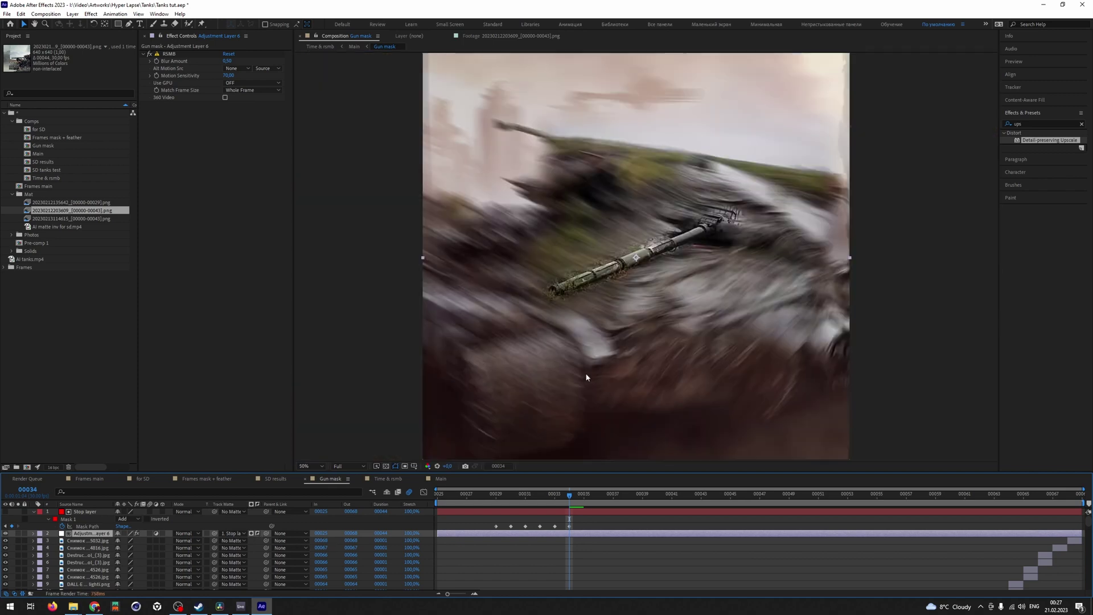
{"action": "key", "text": "period"}
{"action": "key", "text": "period"}
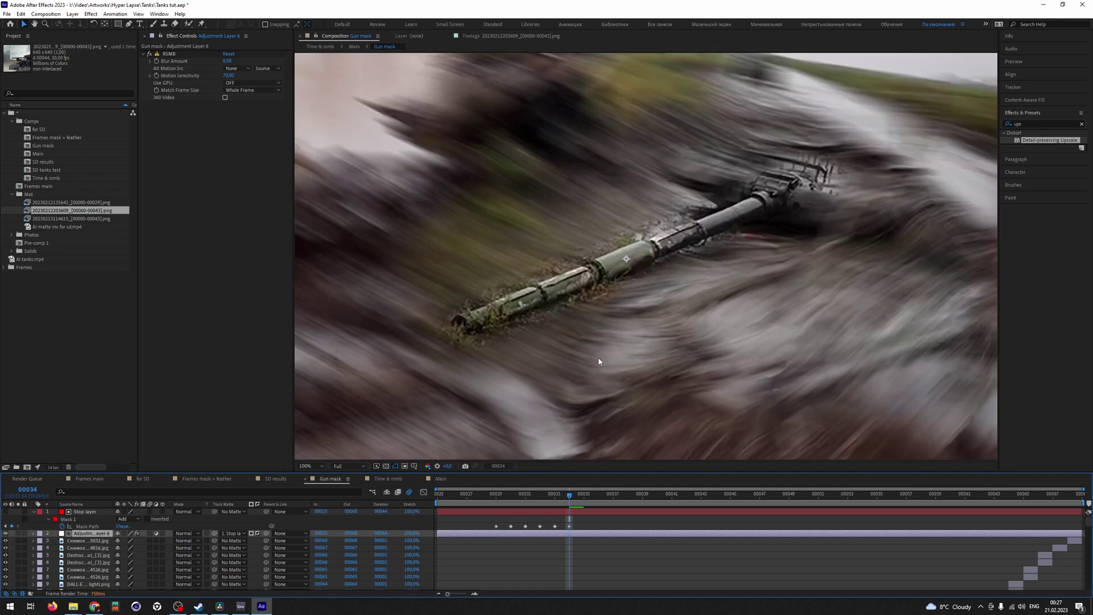
{"action": "key", "text": "Page_Up"}
{"action": "key", "text": "Page_Down"}
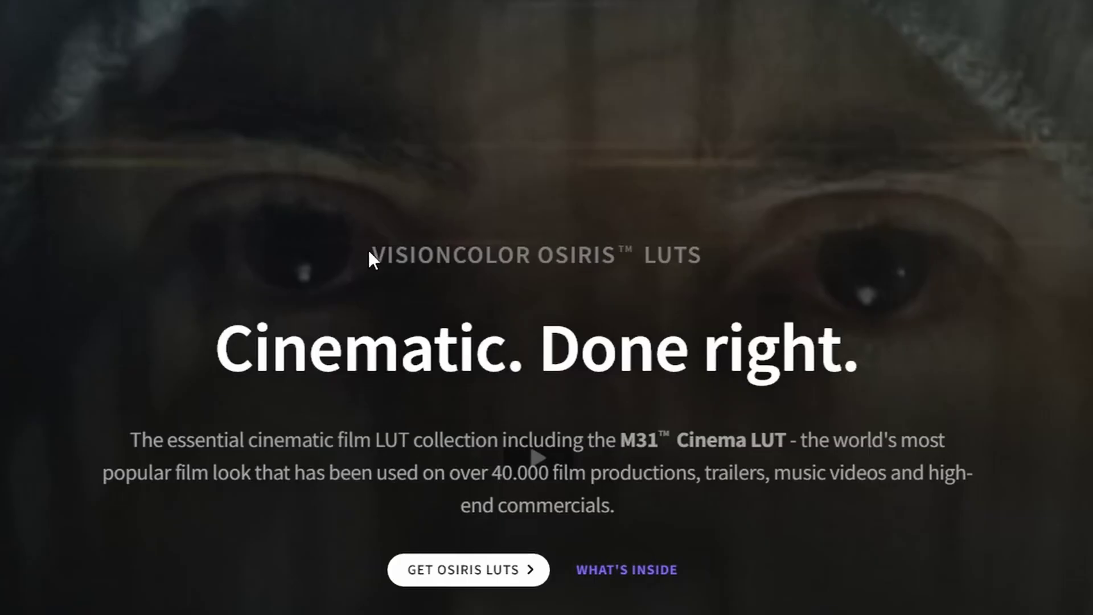
{"action": "left_click_drag", "start_coordinate": [446, 210], "coordinate": [618, 211]}
{"action": "left_click_drag", "start_coordinate": [673, 259], "coordinate": [722, 261]}
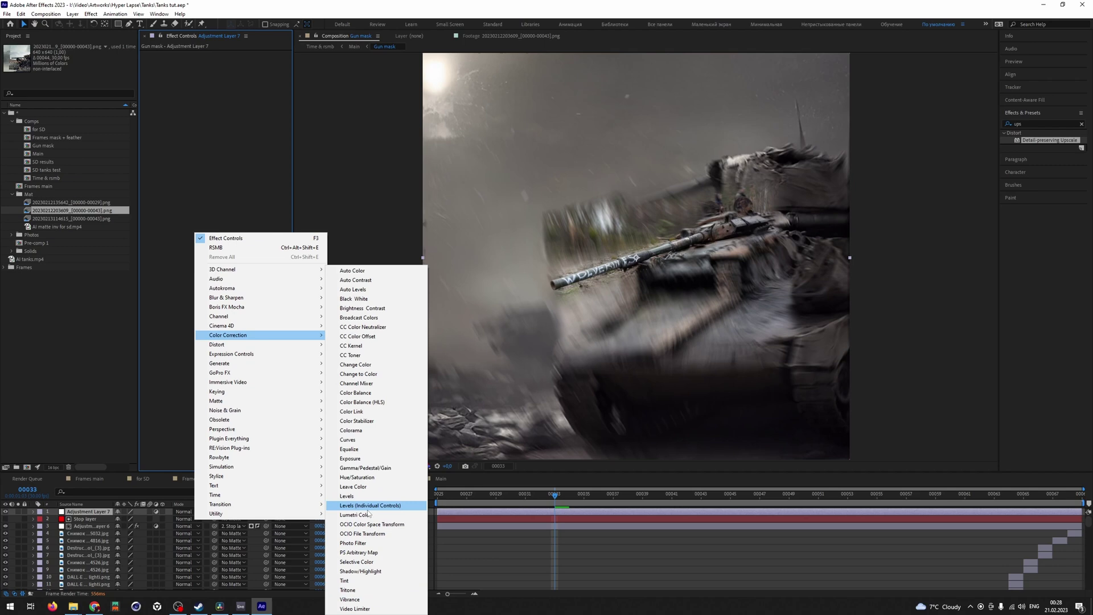
Apply Lumetri Color using the OSIRIS_M31 Rec709 LUT as the Creative look at intensity 50.
{"action": "left_click", "coordinate": [369, 513]}
{"action": "left_click", "coordinate": [151, 69]}
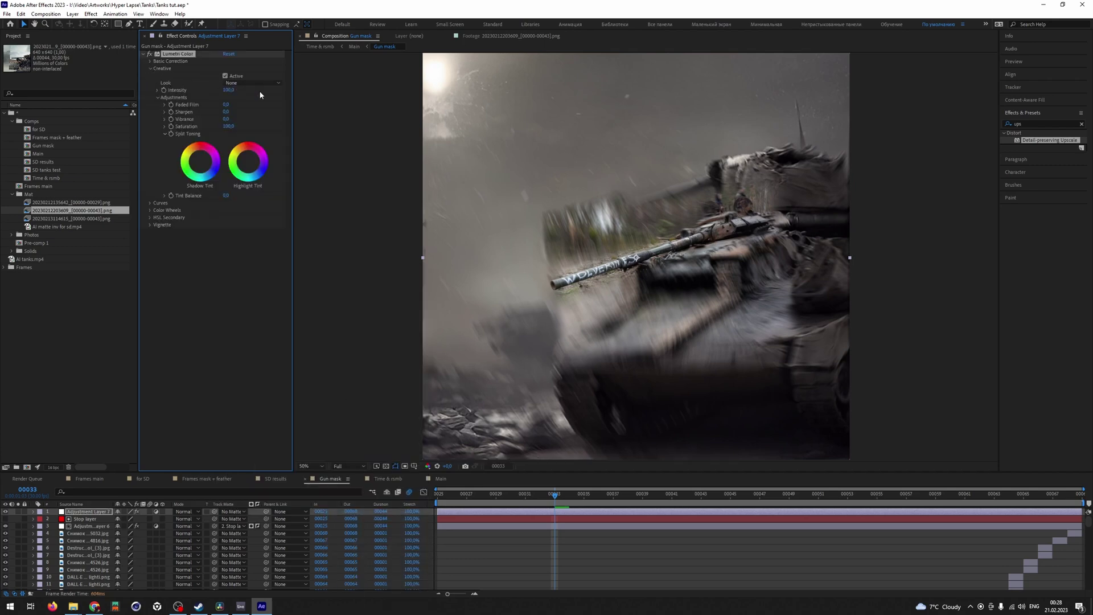
{"action": "left_click", "coordinate": [242, 83]}
{"action": "left_click", "coordinate": [266, 32]}
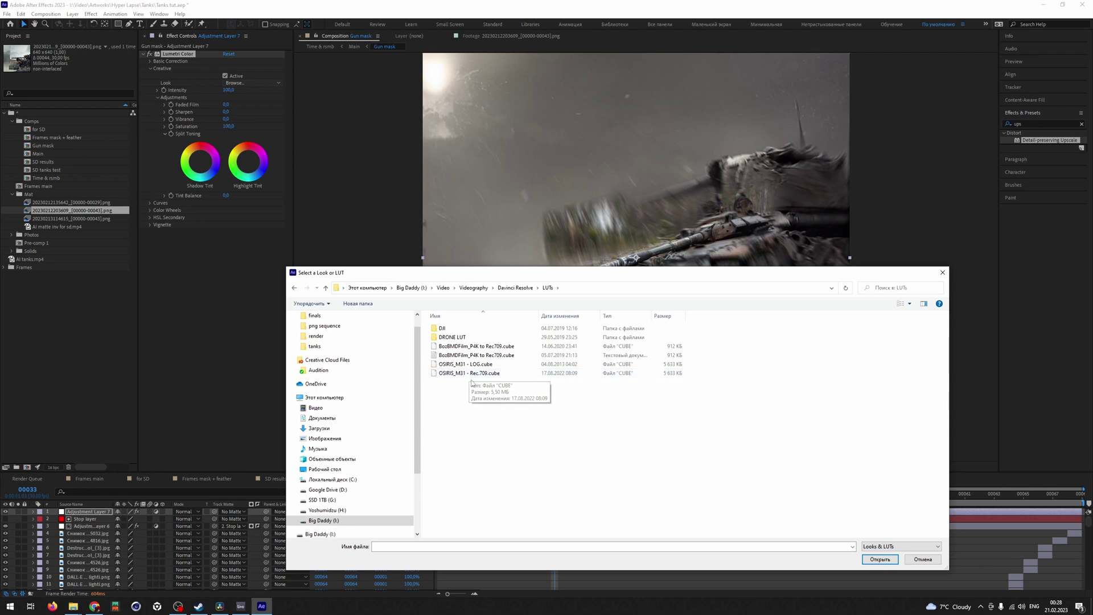
{"action": "double_click", "coordinate": [467, 373]}
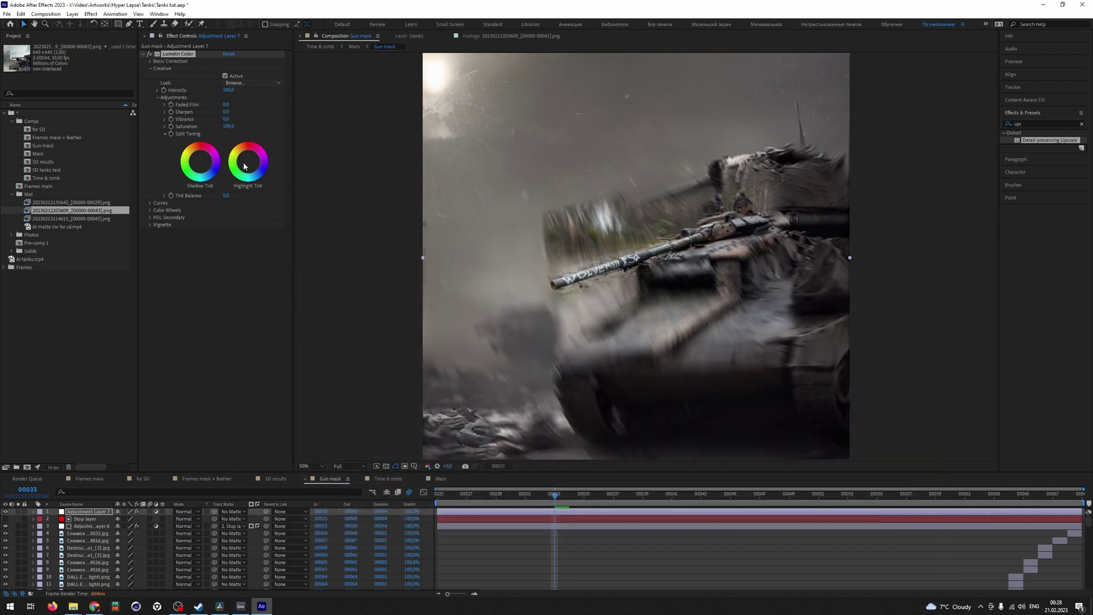
{"action": "left_click", "coordinate": [229, 89]}
{"action": "type", "text": "50"}
{"action": "left_click", "coordinate": [553, 554]}
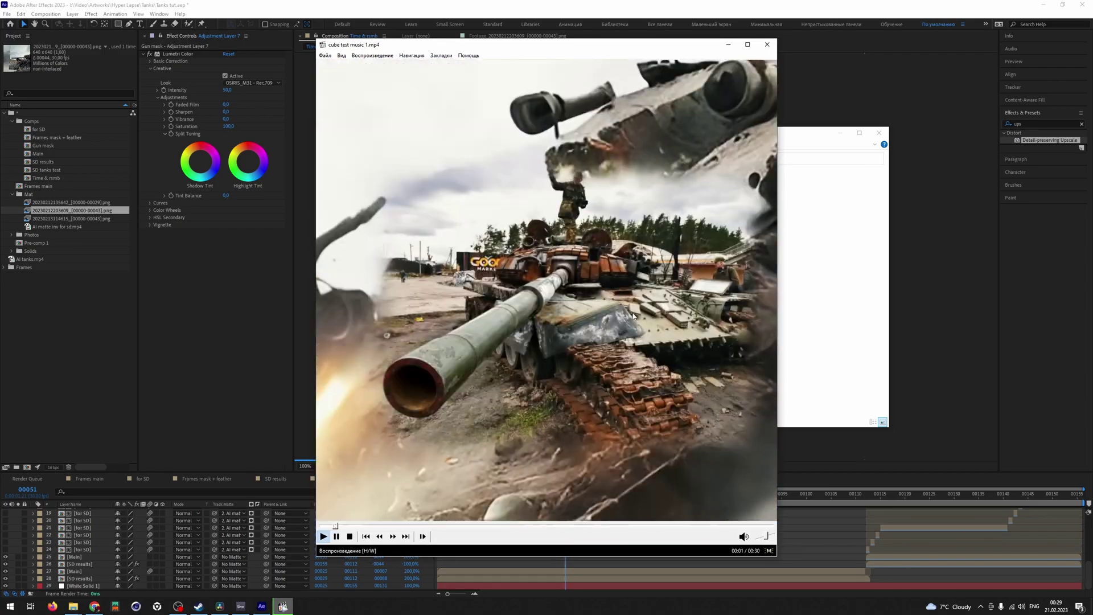
Watch cube test music 1.mp4 in the media player, pausing and resuming it, then close the player.
{"action": "left_click", "coordinate": [636, 320]}
{"action": "left_click", "coordinate": [642, 377]}
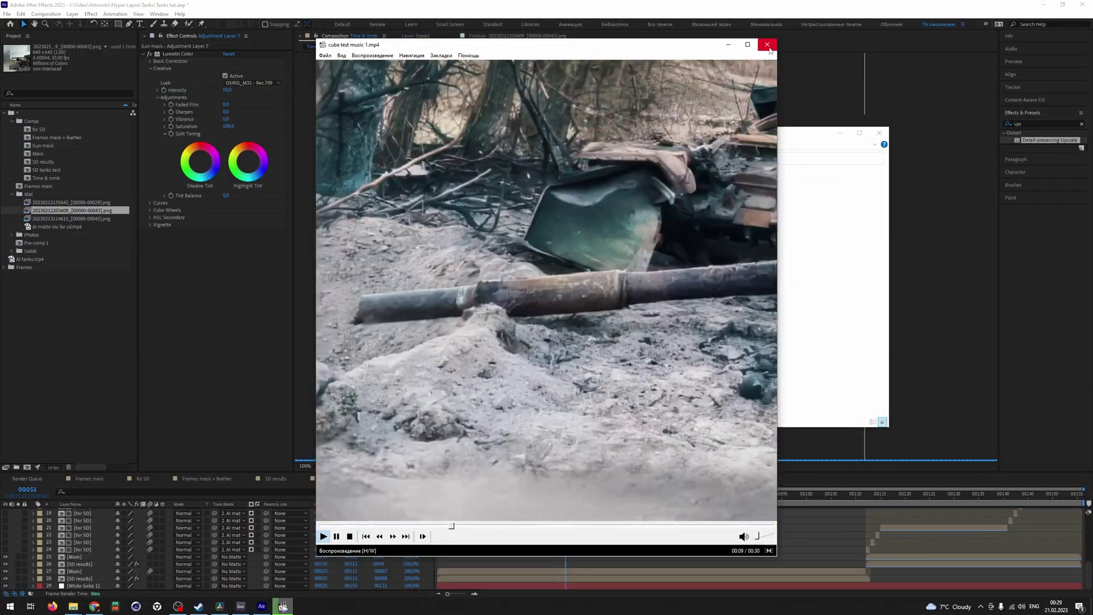
{"action": "left_click", "coordinate": [767, 45]}
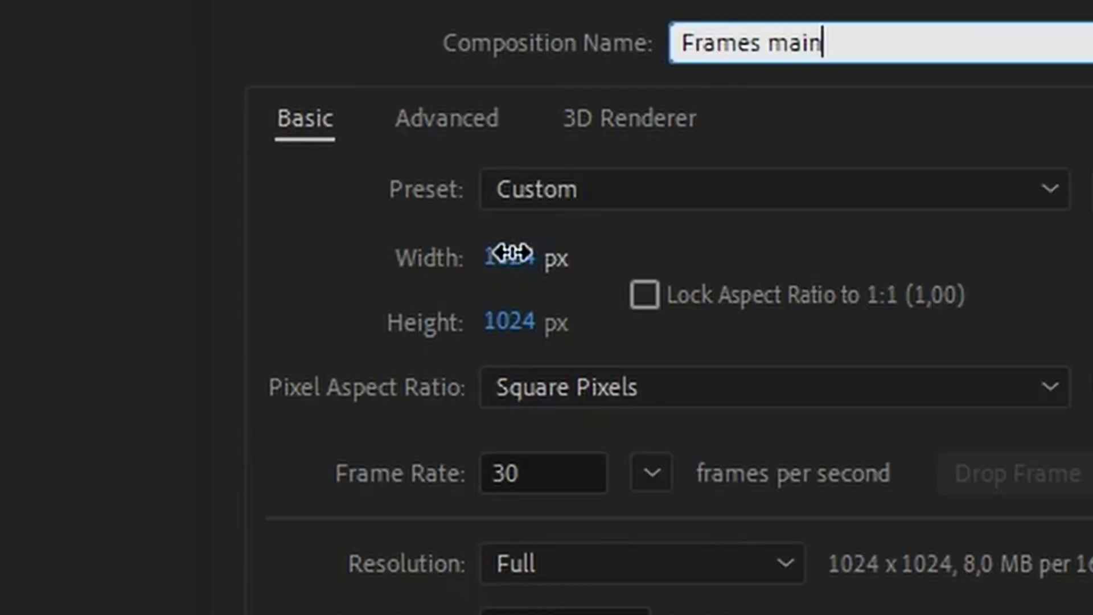
Confirm the 1024x1024 composition size and set the render output to PNG Sequence with RGB + Alpha.
{"action": "left_click", "coordinate": [515, 259]}
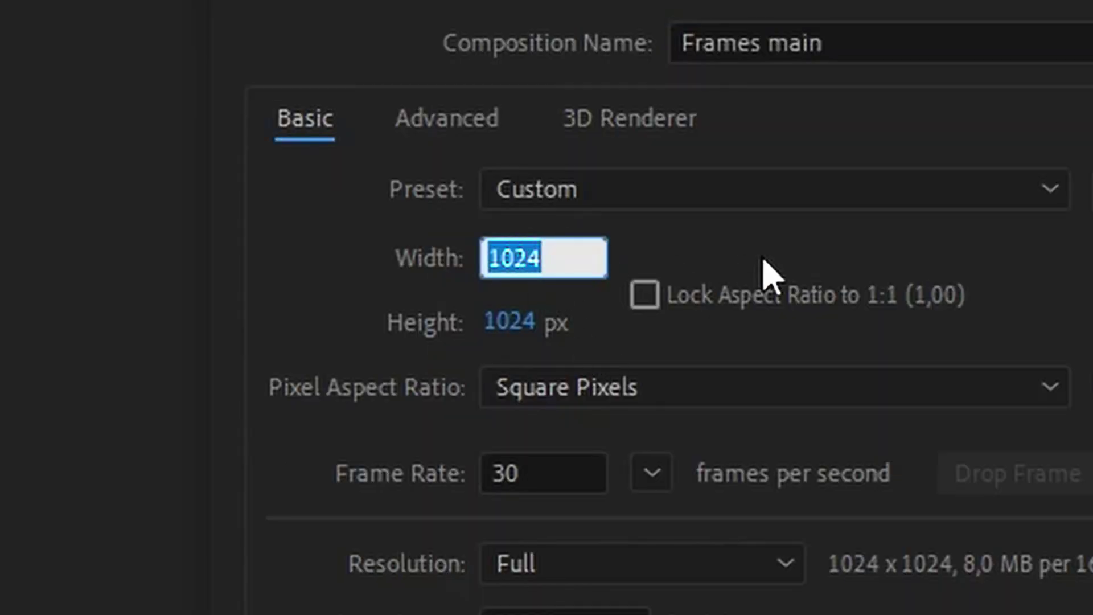
{"action": "left_click", "coordinate": [518, 324]}
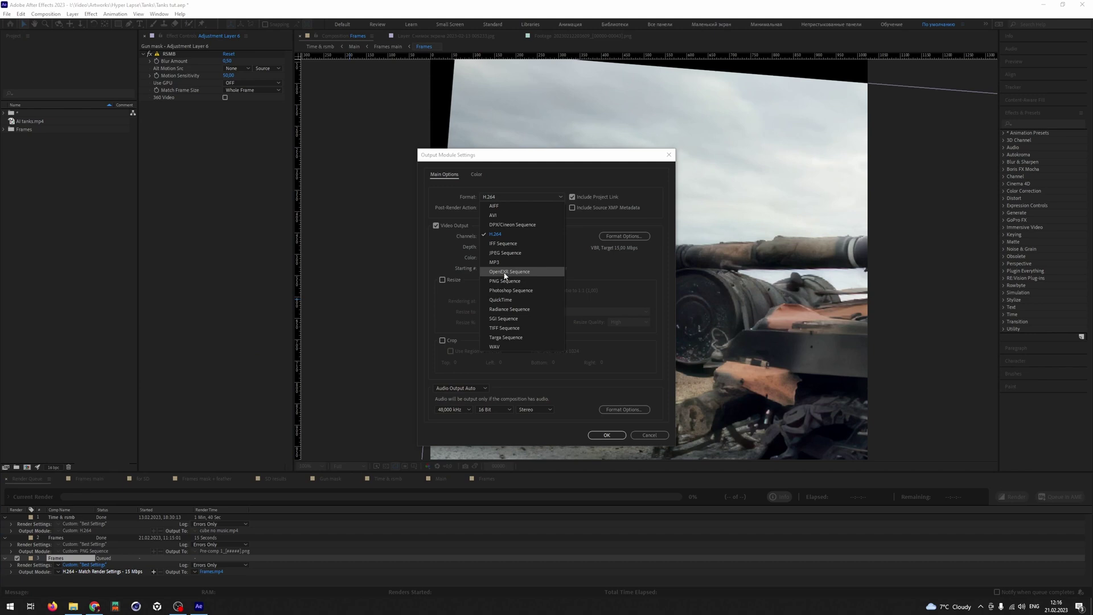
{"action": "left_click", "coordinate": [511, 281]}
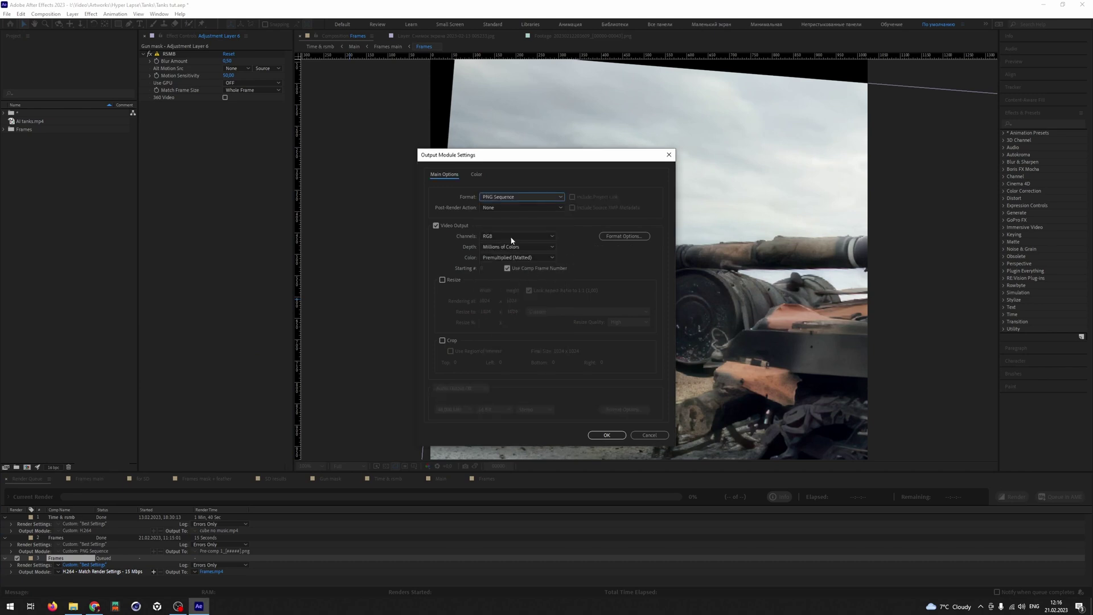
{"action": "left_click", "coordinate": [516, 235]}
{"action": "left_click", "coordinate": [509, 254]}
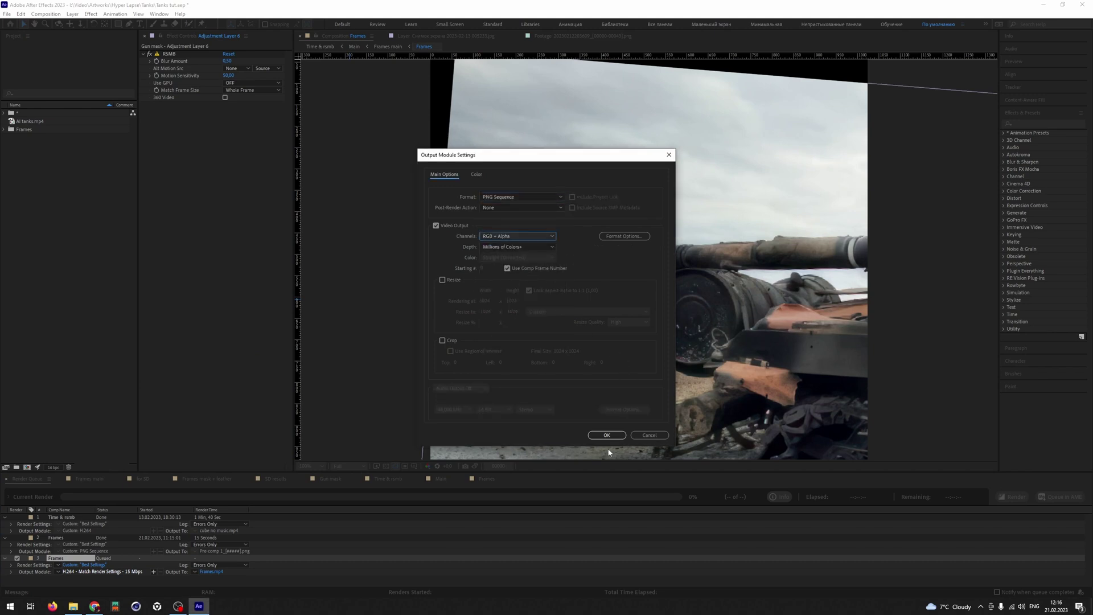
{"action": "left_click", "coordinate": [607, 434]}
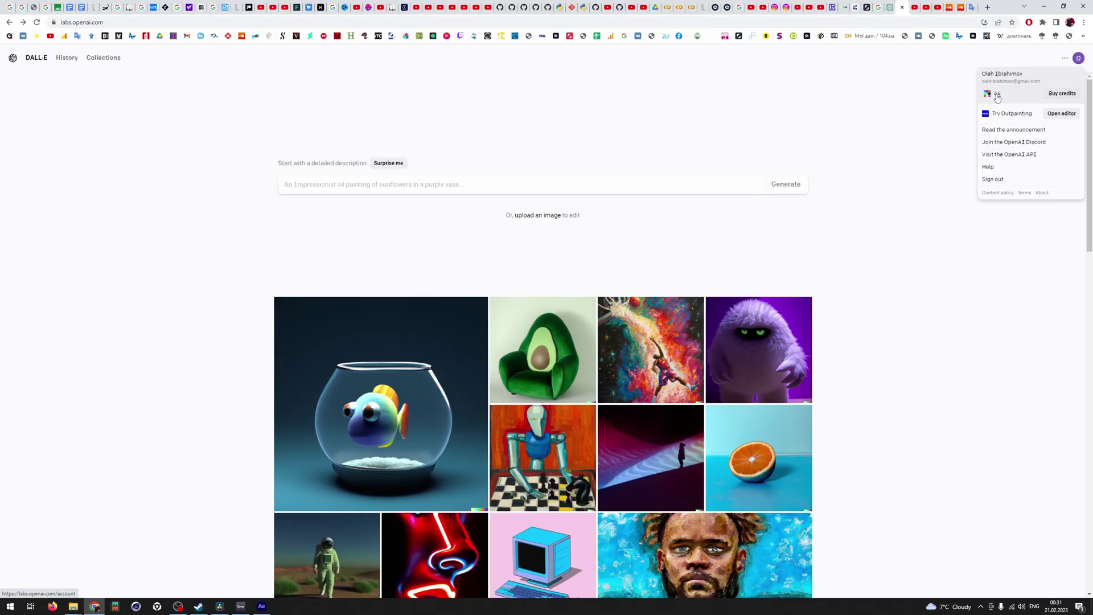
Check the account menu's options for buying more DALL·E credits.
{"action": "left_click", "coordinate": [1063, 94]}
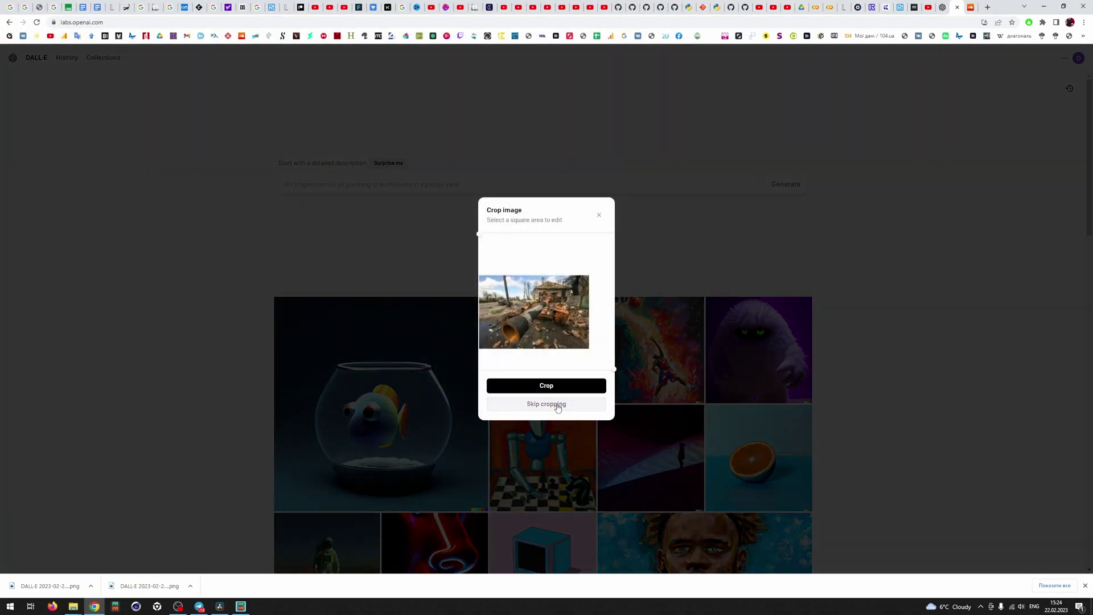
Outpaint the uncropped tank photo to a square with the prompt 'destroyed tank' and accept it.
{"action": "left_click", "coordinate": [558, 405]}
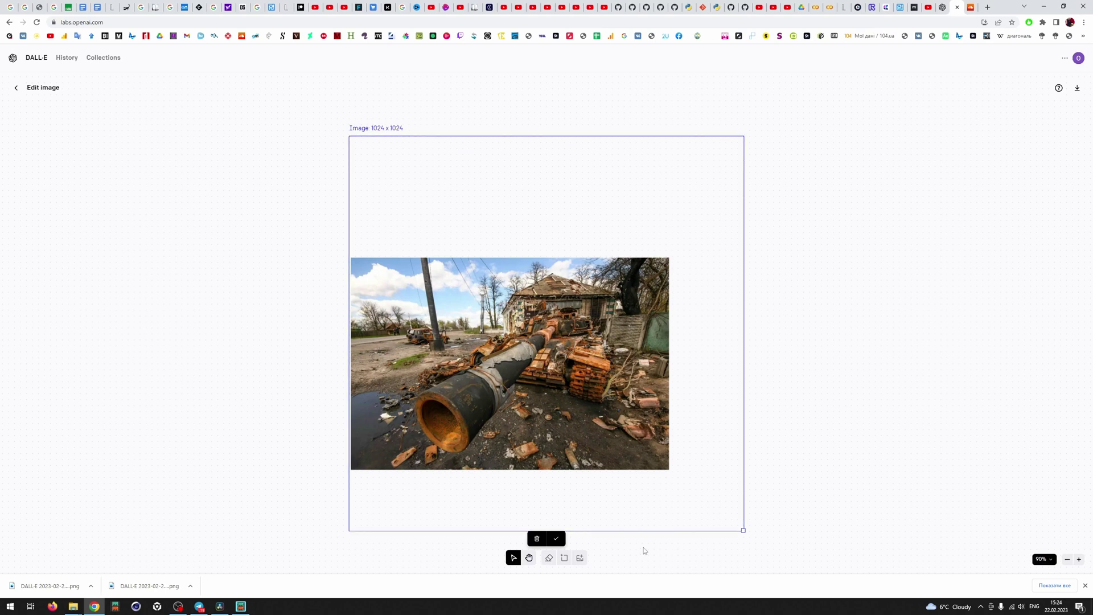
{"action": "left_click", "coordinate": [556, 538]}
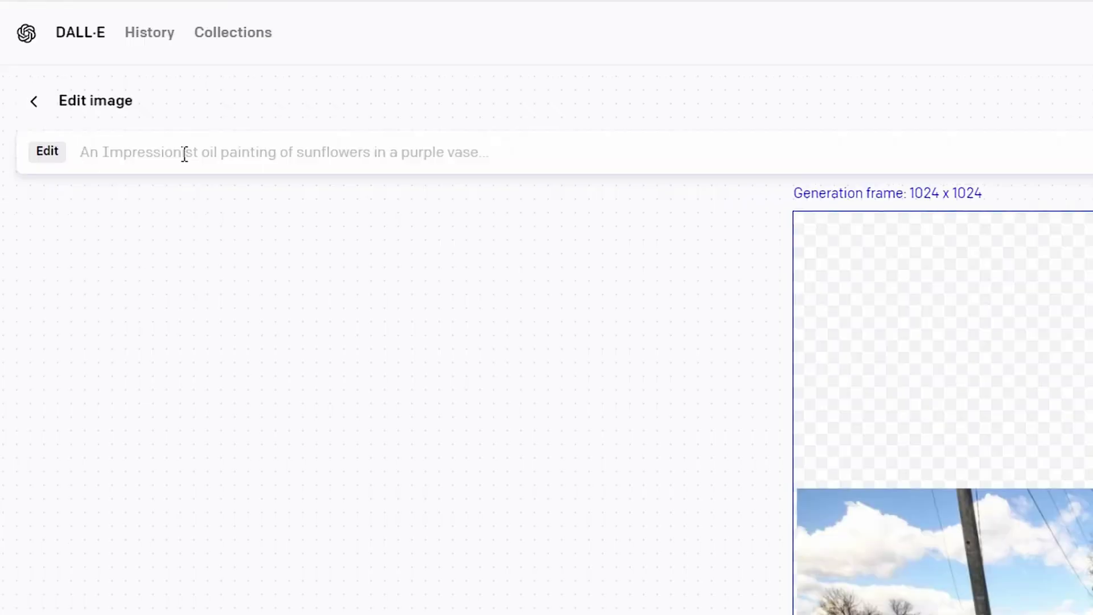
{"action": "left_click", "coordinate": [184, 155]}
{"action": "type", "text": "dest"}
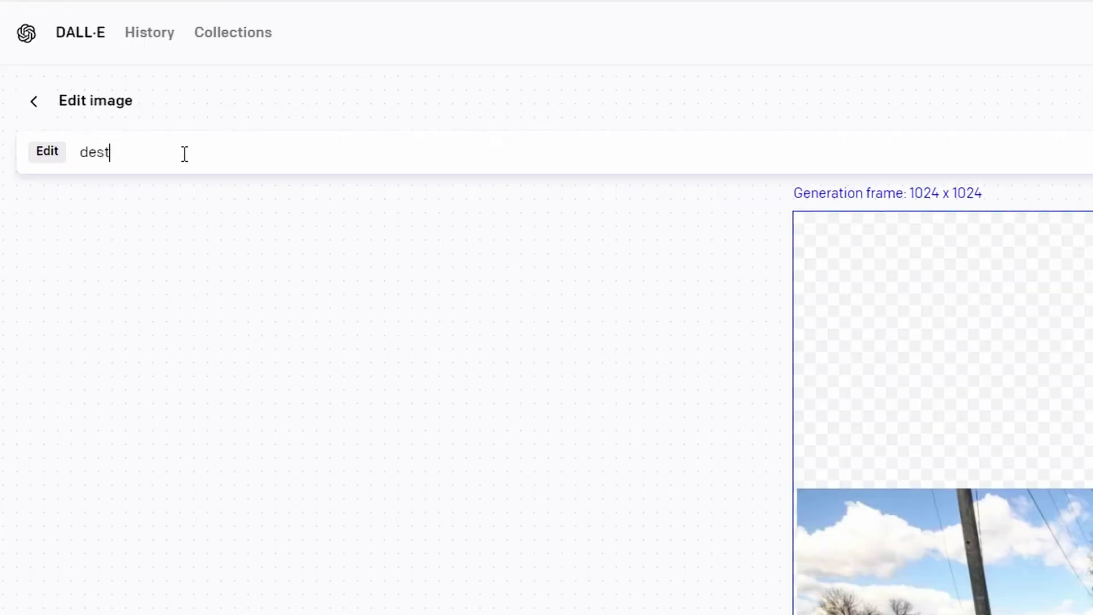
{"action": "type", "text": "royed tan"}
{"action": "type", "text": "k"}
{"action": "key", "text": "Return"}
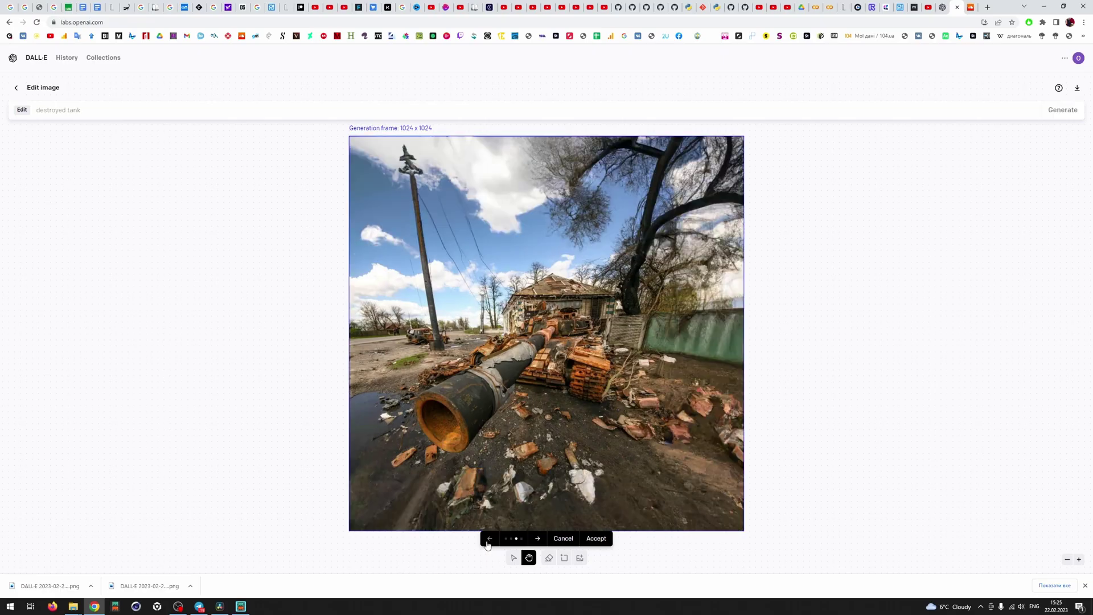
{"action": "left_click", "coordinate": [595, 538]}
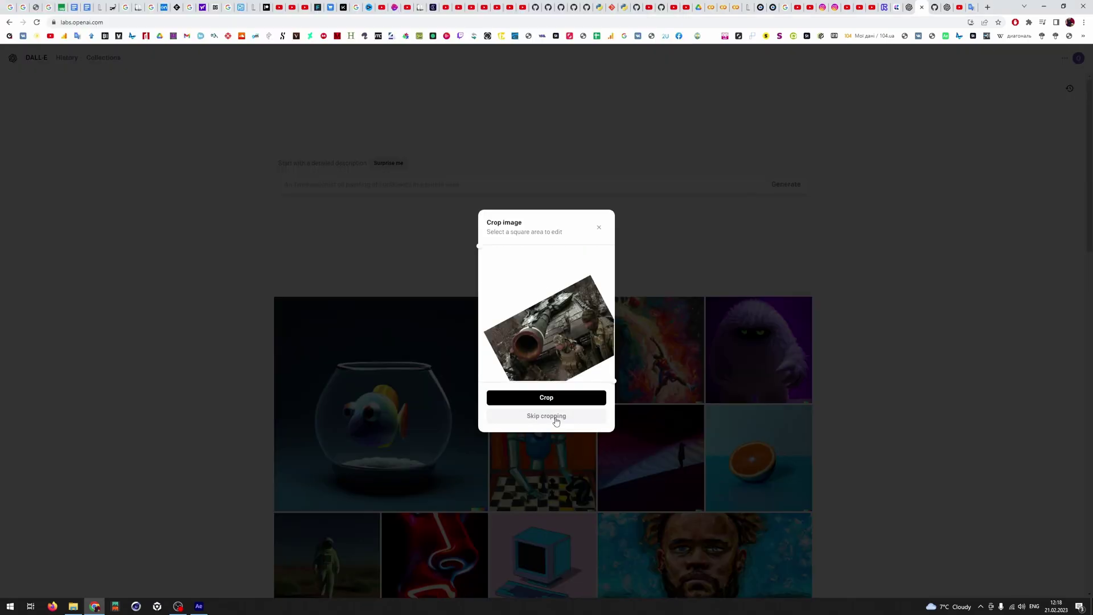
Generate 'destroyed tank in the forest' fills around the uncropped tilted tank photo and compare the variants.
{"action": "left_click", "coordinate": [555, 420]}
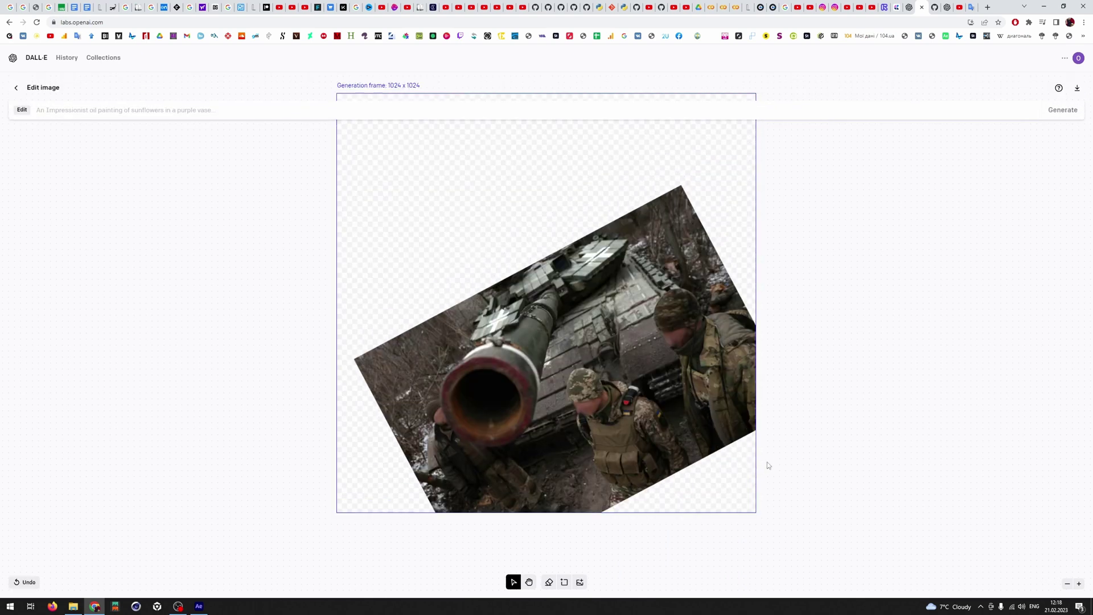
{"action": "scroll", "coordinate": [751, 435], "scroll_direction": "up", "scroll_amount": 3}
{"action": "scroll", "coordinate": [757, 376], "scroll_direction": "down", "scroll_amount": 2}
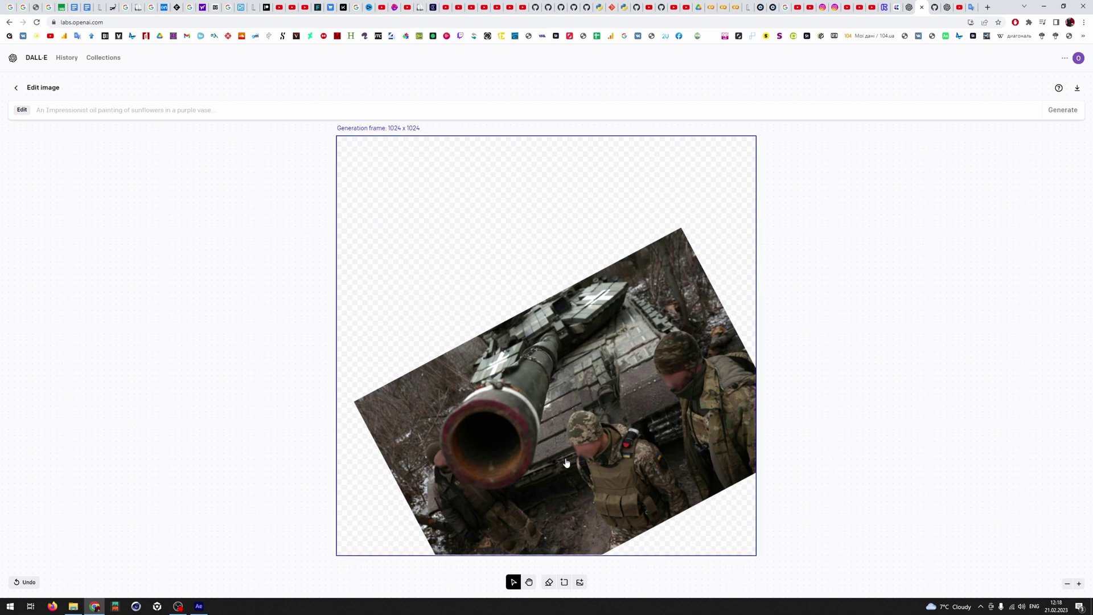
{"action": "scroll", "coordinate": [566, 462], "scroll_direction": "down", "scroll_amount": 1}
{"action": "scroll", "coordinate": [364, 307], "scroll_direction": "up", "scroll_amount": 5}
{"action": "scroll", "coordinate": [309, 346], "scroll_direction": "down", "scroll_amount": 5}
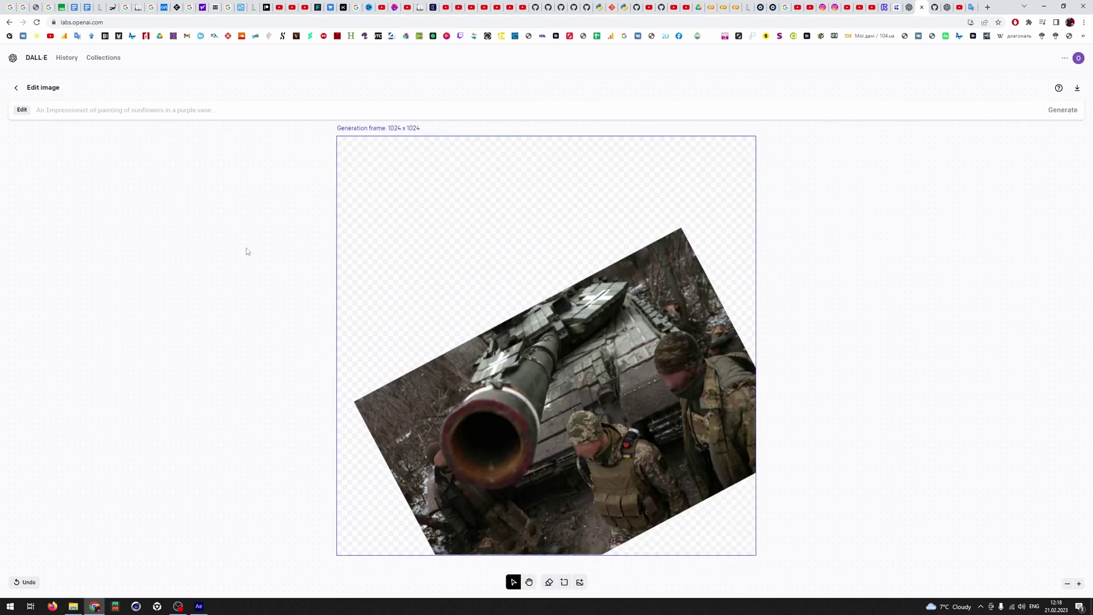
{"action": "type", "text": "destroyed tank in the forest"}
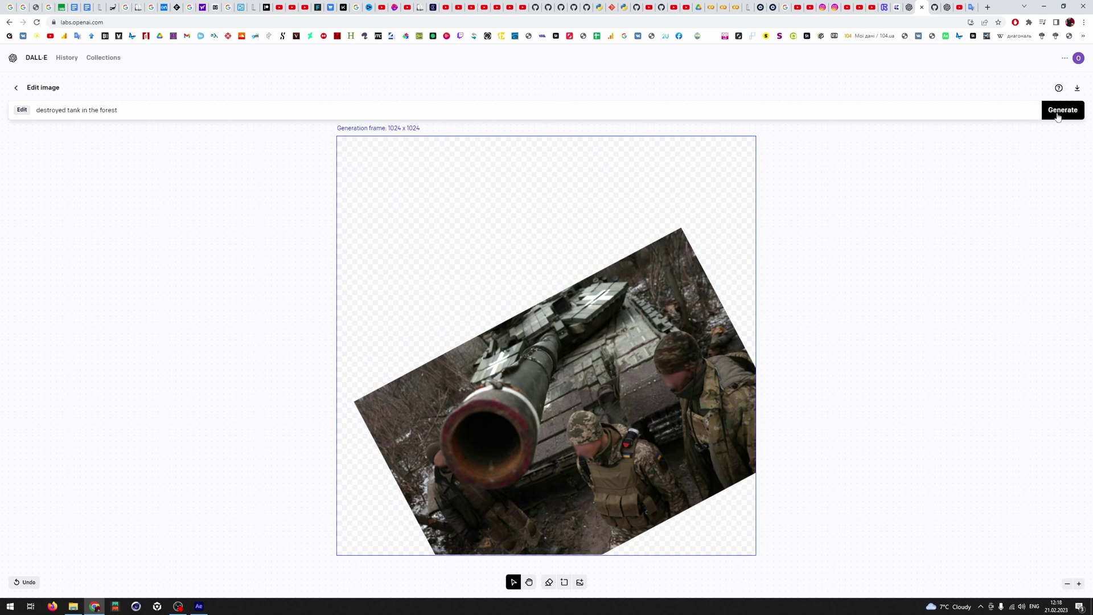
{"action": "left_click", "coordinate": [1057, 113]}
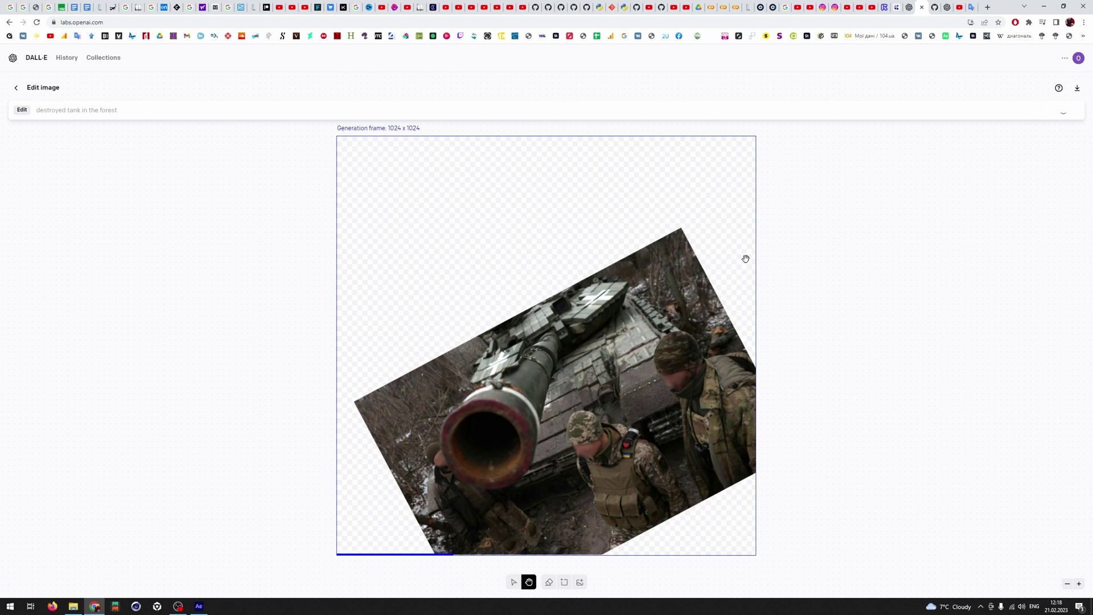
{"action": "left_click", "coordinate": [537, 563]}
{"action": "left_click", "coordinate": [488, 562]}
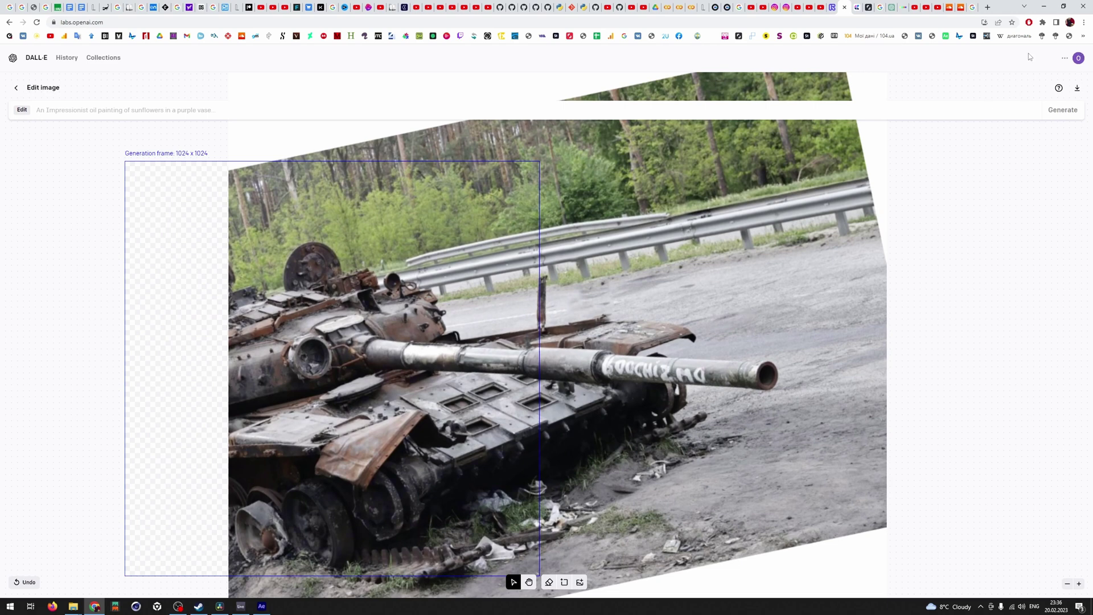
Check the remaining credits, then accept the outpainted square and save it as PNG in dalle 2.
{"action": "left_click", "coordinate": [1078, 57]}
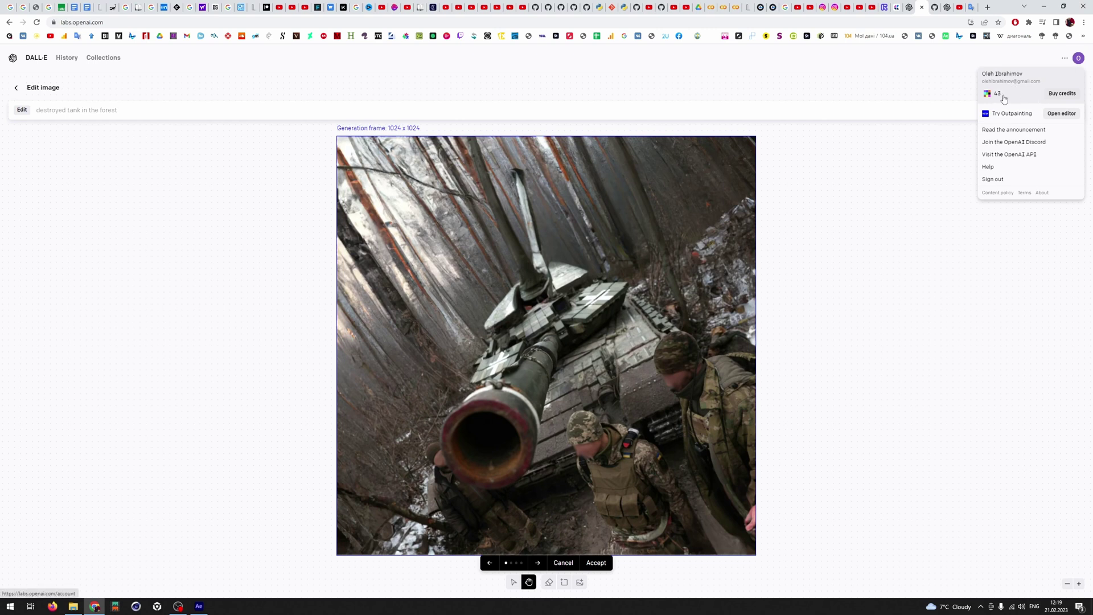
{"action": "left_click", "coordinate": [861, 208]}
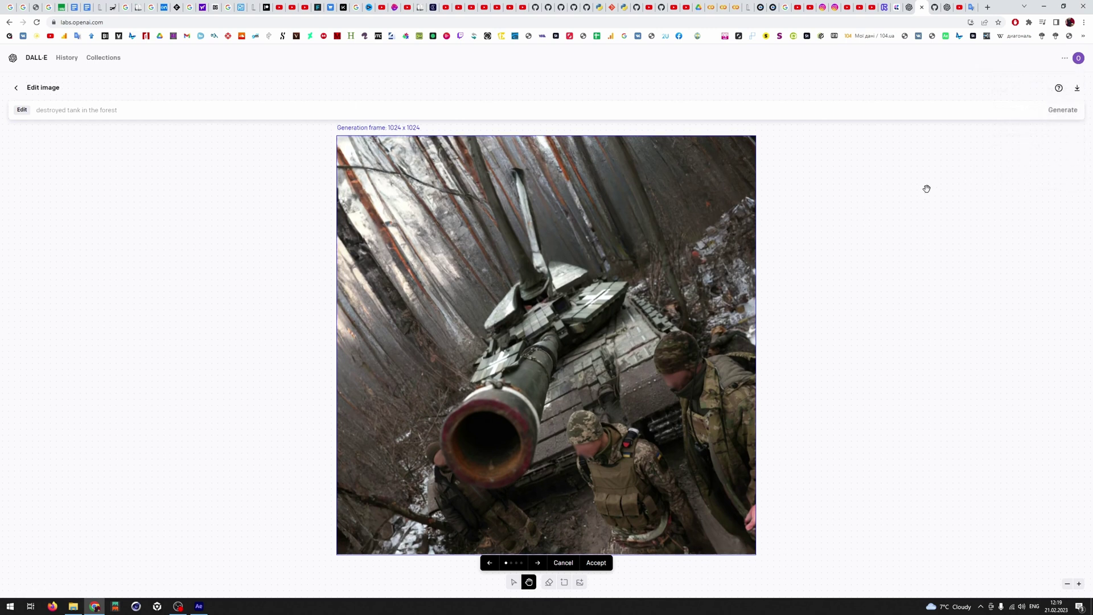
{"action": "left_click", "coordinate": [599, 568]}
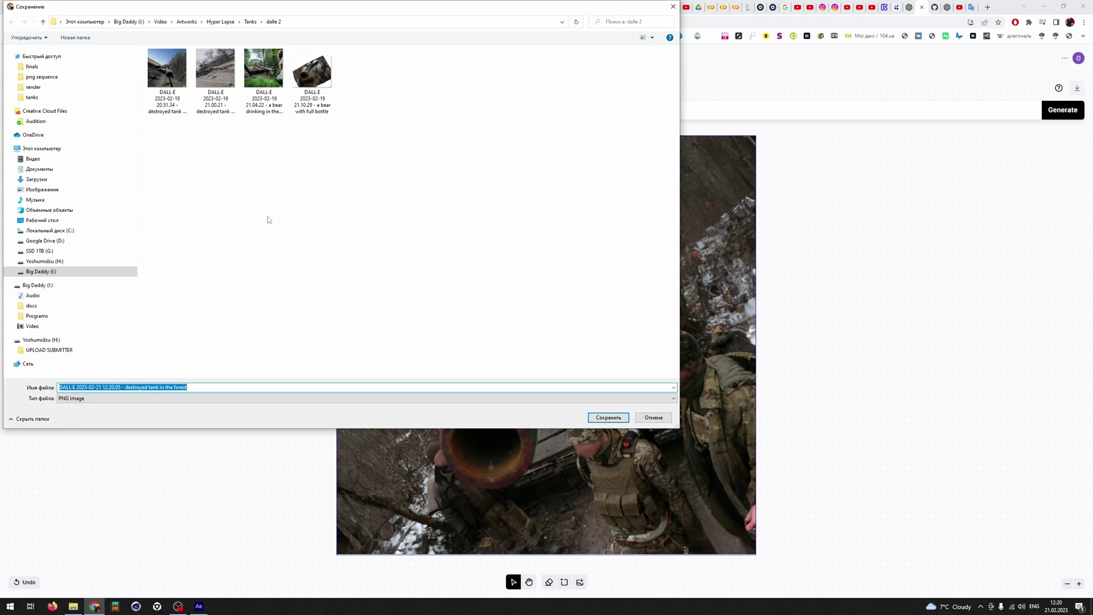
{"action": "left_click", "coordinate": [586, 336]}
{"action": "left_click", "coordinate": [609, 418]}
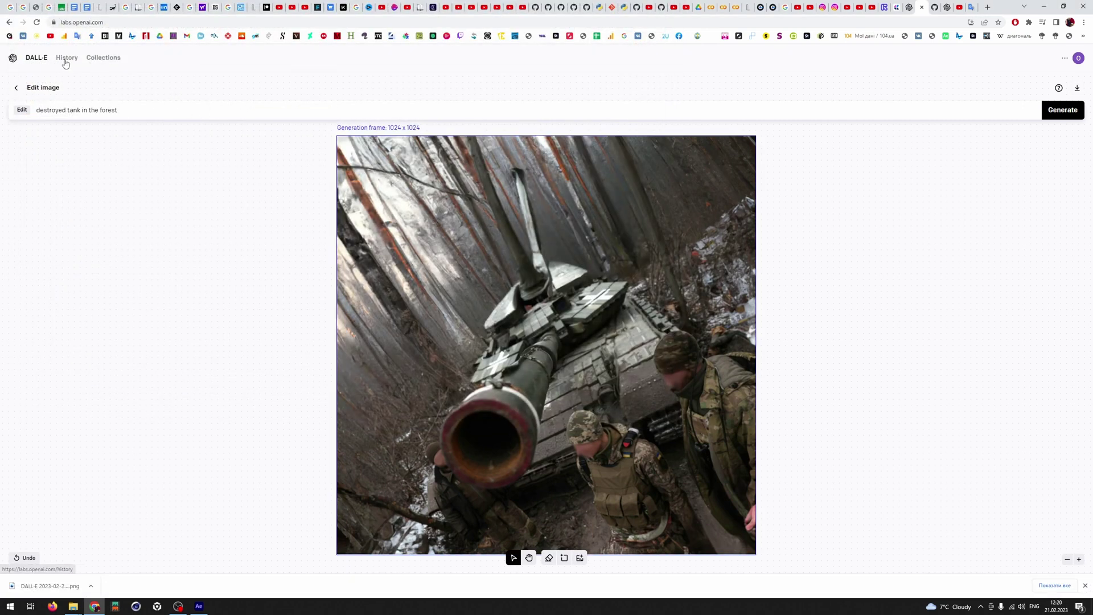
Open History and flip through the variations of the bear-in-the-bushes generation.
{"action": "left_click", "coordinate": [65, 60]}
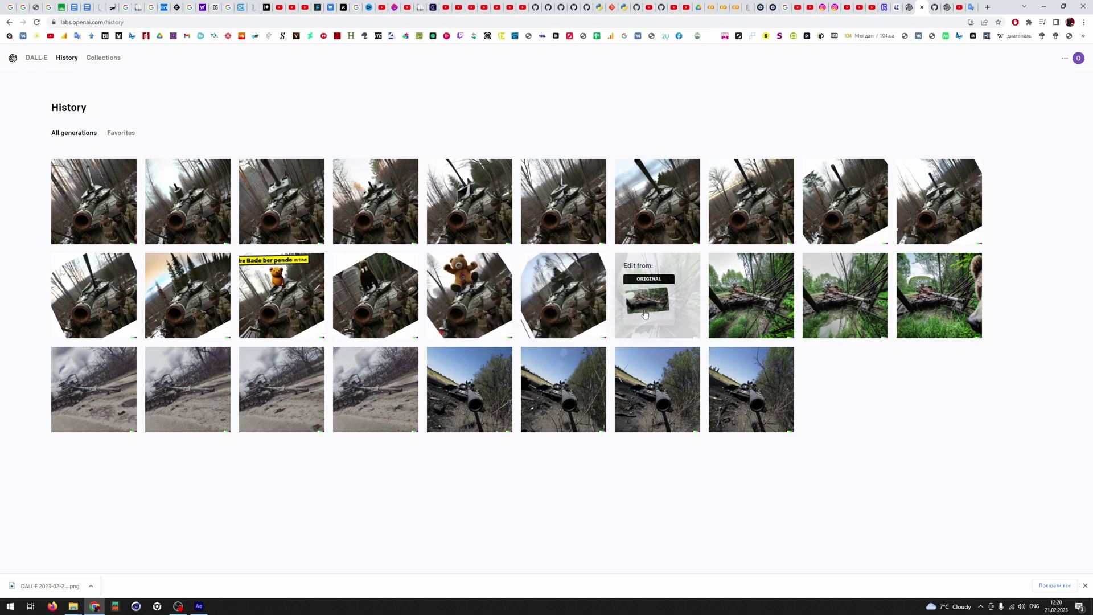
{"action": "left_click", "coordinate": [938, 333]}
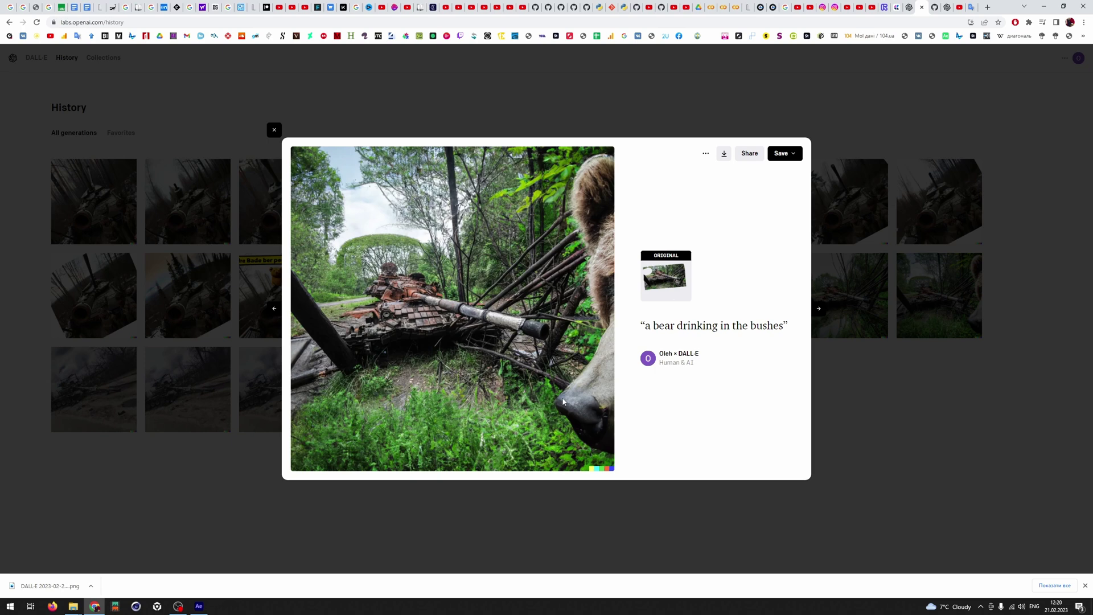
{"action": "left_click_drag", "start_coordinate": [644, 329], "coordinate": [795, 328]}
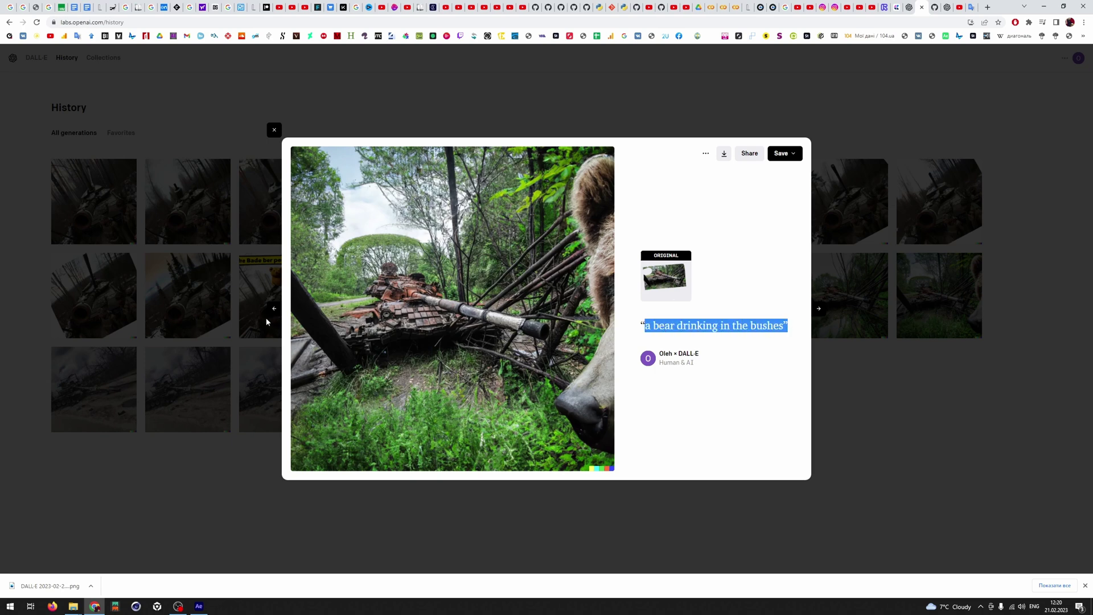
{"action": "key", "text": "Left"}
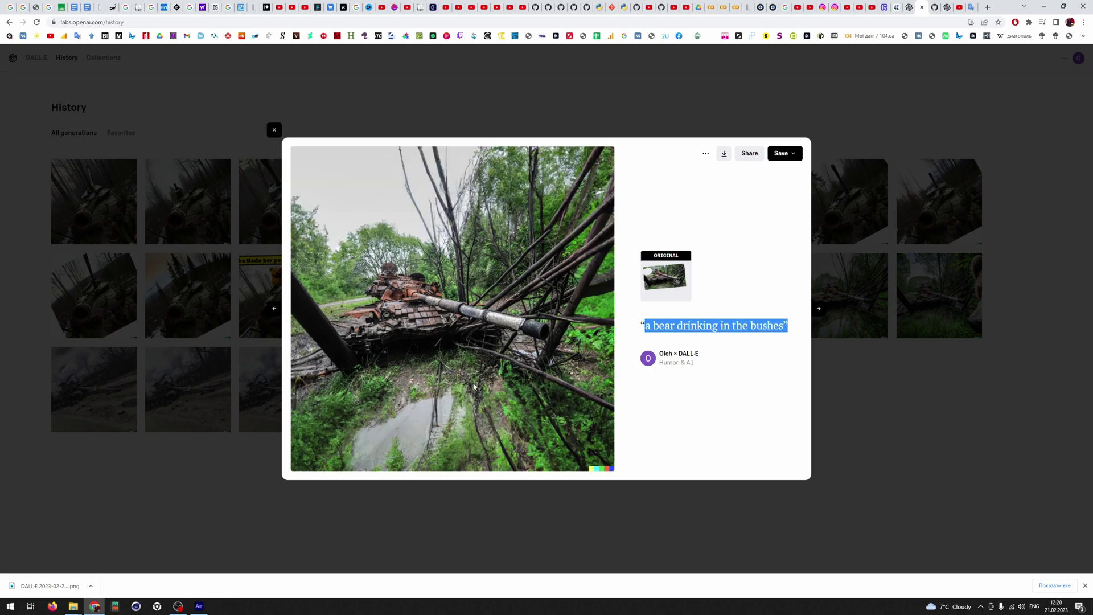
{"action": "key", "text": "Left"}
{"action": "key", "text": "Right"}
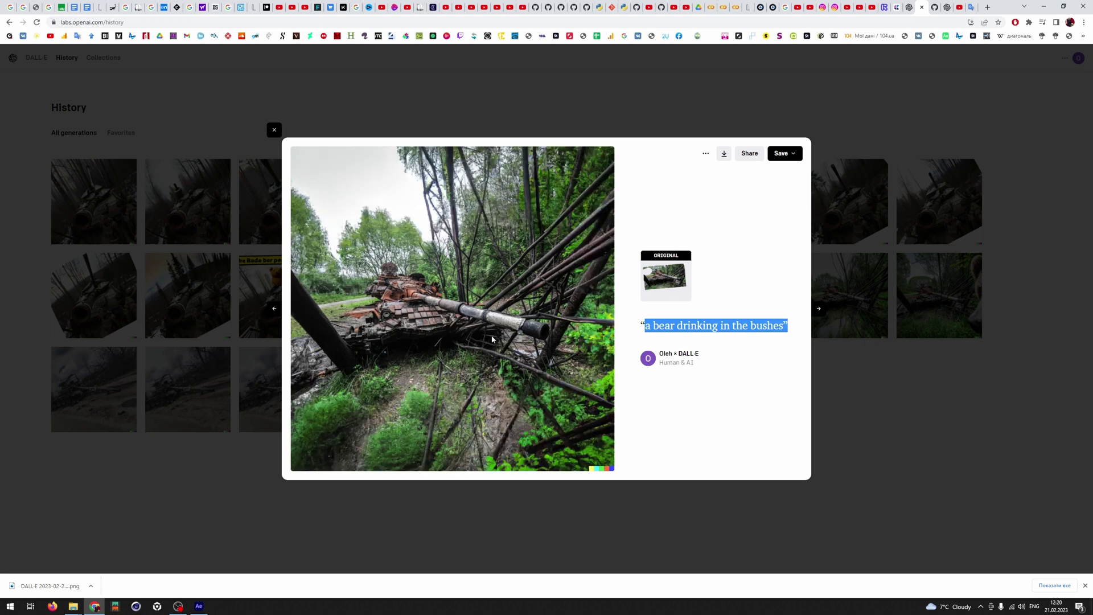
{"action": "key", "text": "Left"}
{"action": "key", "text": "Right"}
{"action": "key", "text": "Left"}
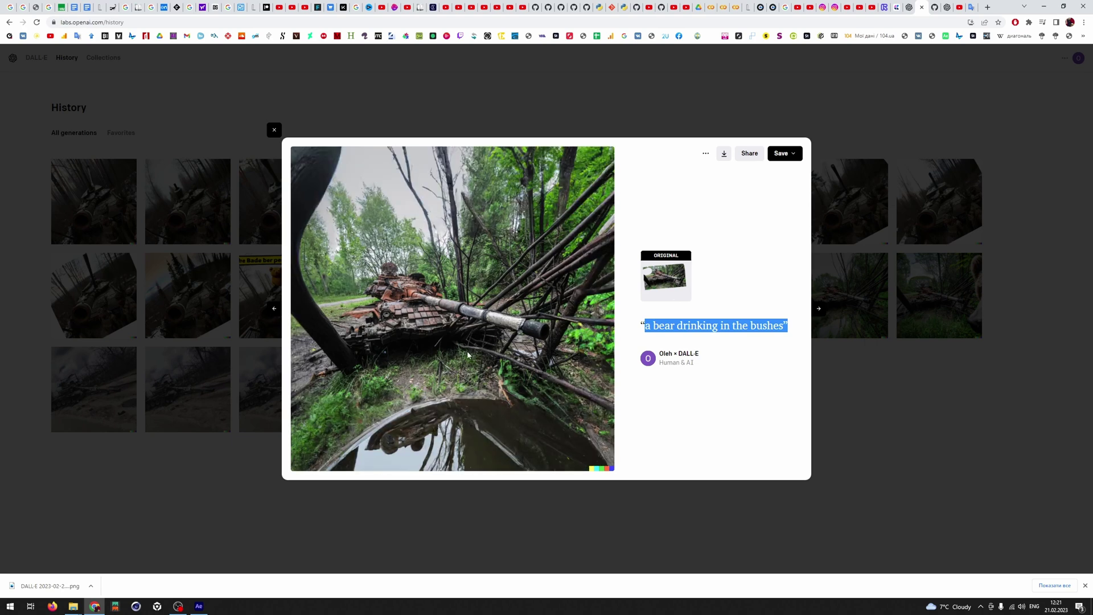
{"action": "key", "text": "Right"}
{"action": "key", "text": "Right"}
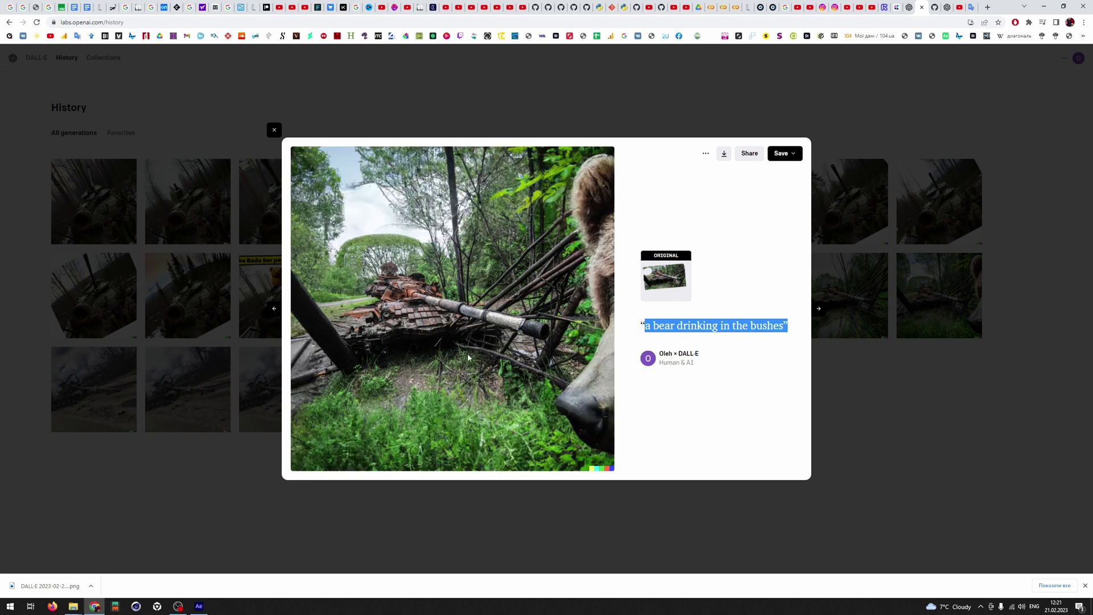
Compare the 'a bear with full bottle' and 'destroyed tank in the field' variations, then close the detail view.
{"action": "key", "text": "Right"}
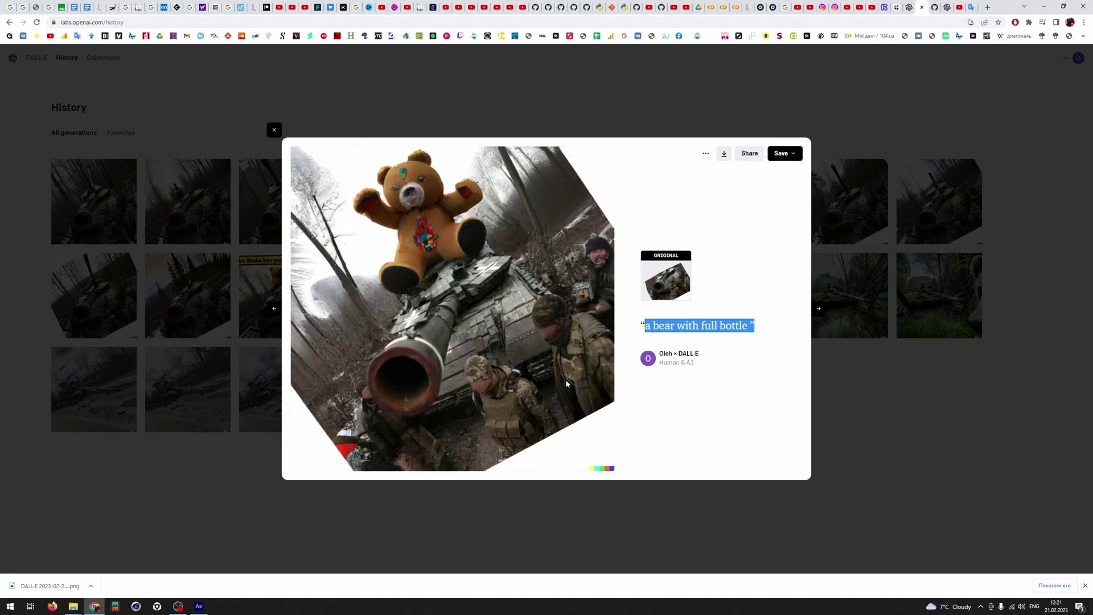
{"action": "key", "text": "Right"}
{"action": "key", "text": "Left"}
{"action": "key", "text": "Right"}
{"action": "left_click", "coordinate": [652, 326]}
{"action": "key", "text": "Right"}
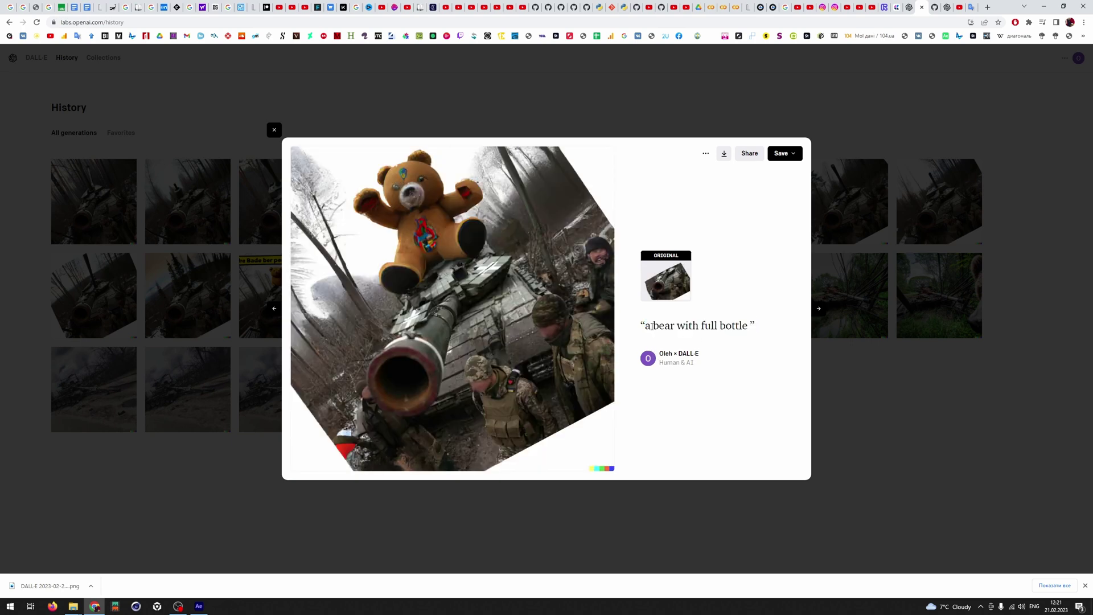
{"action": "key", "text": "Left"}
{"action": "key", "text": "Left"}
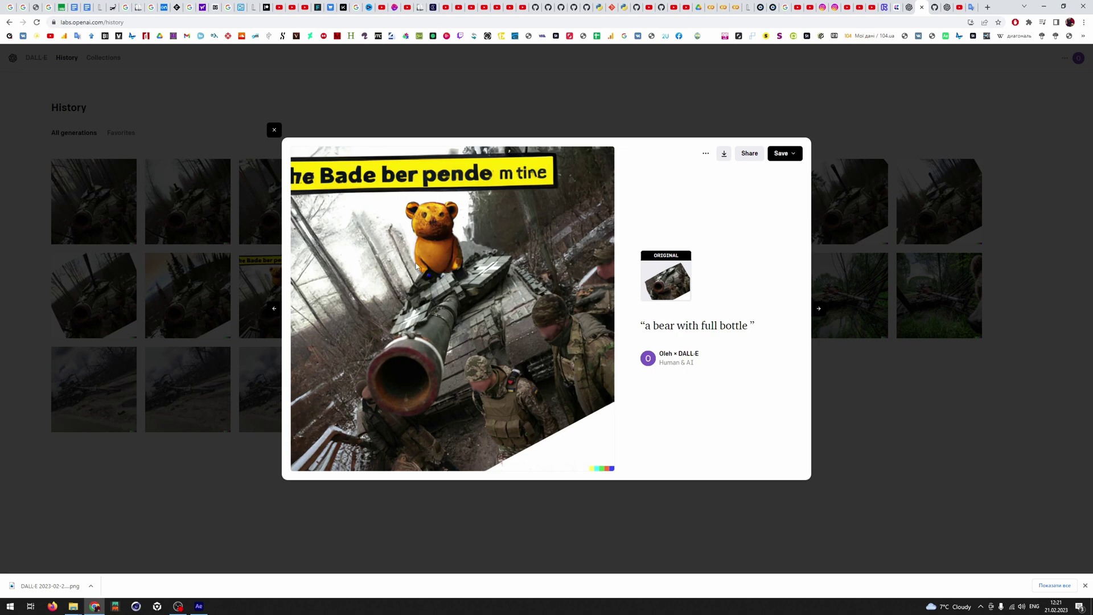
{"action": "key", "text": "Right"}
{"action": "key", "text": "Right"}
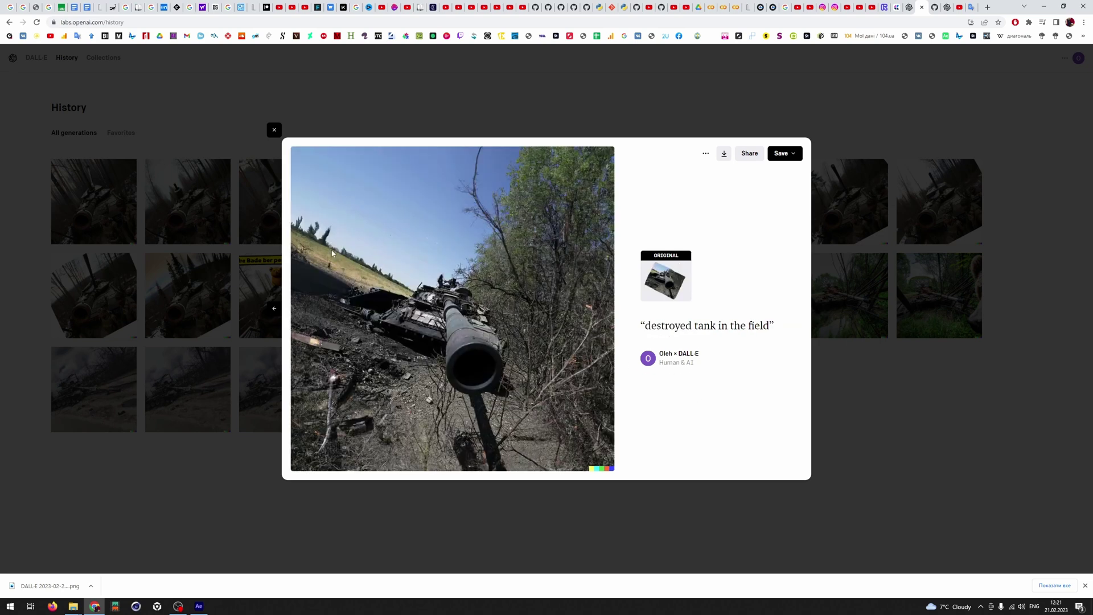
{"action": "key", "text": "Left"}
{"action": "key", "text": "Right"}
{"action": "key", "text": "Left"}
{"action": "key", "text": "Left"}
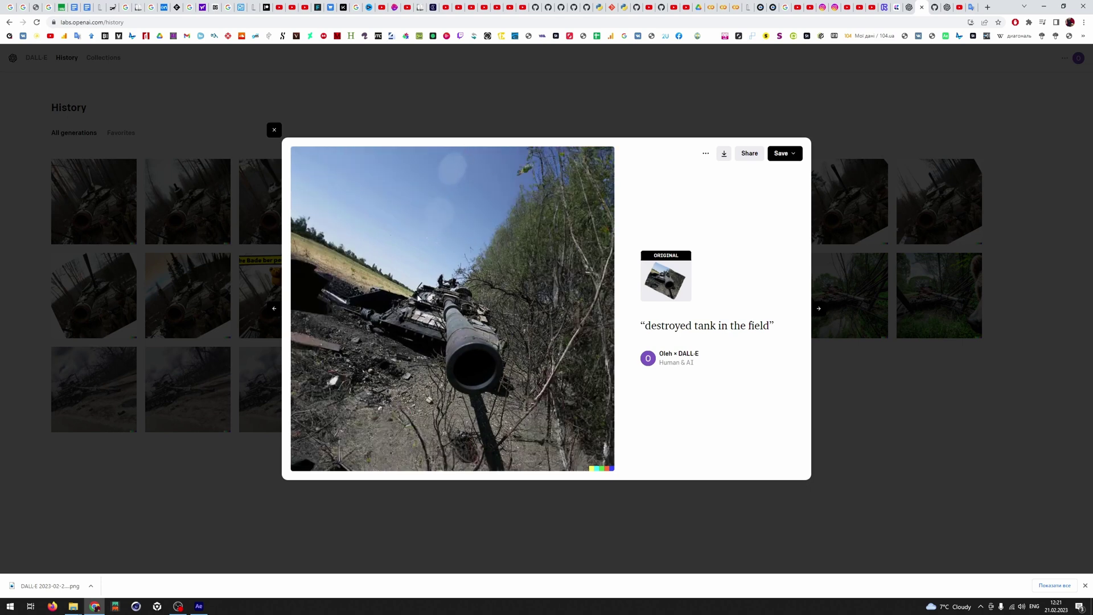
{"action": "key", "text": "Escape"}
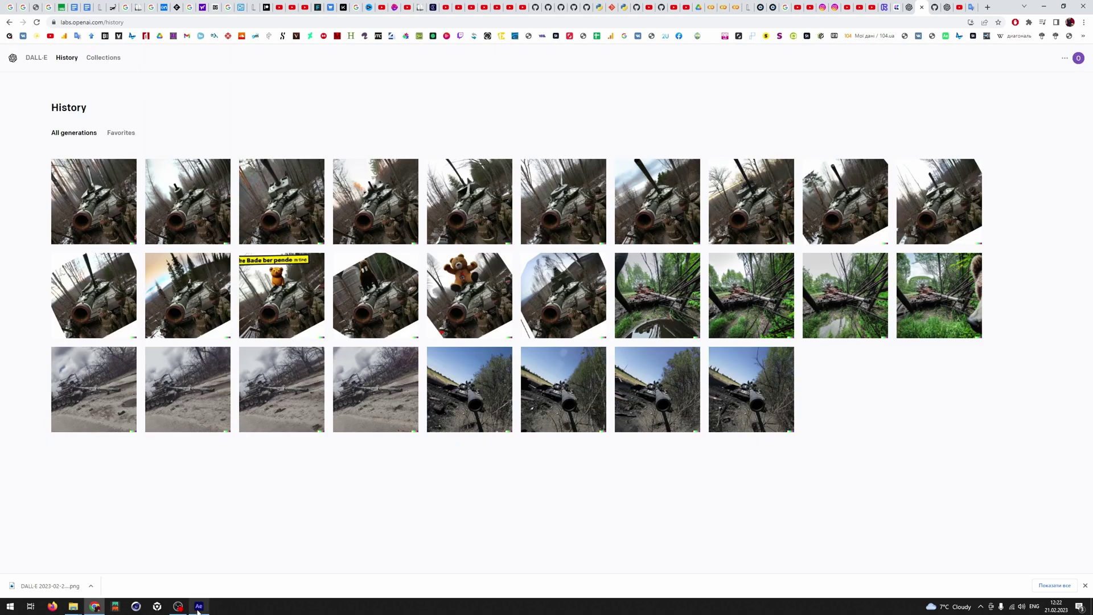
Erase the soldier and small damaged patches from the destroyed-tank-on-the-road frame.
{"action": "left_click", "coordinate": [1078, 59]}
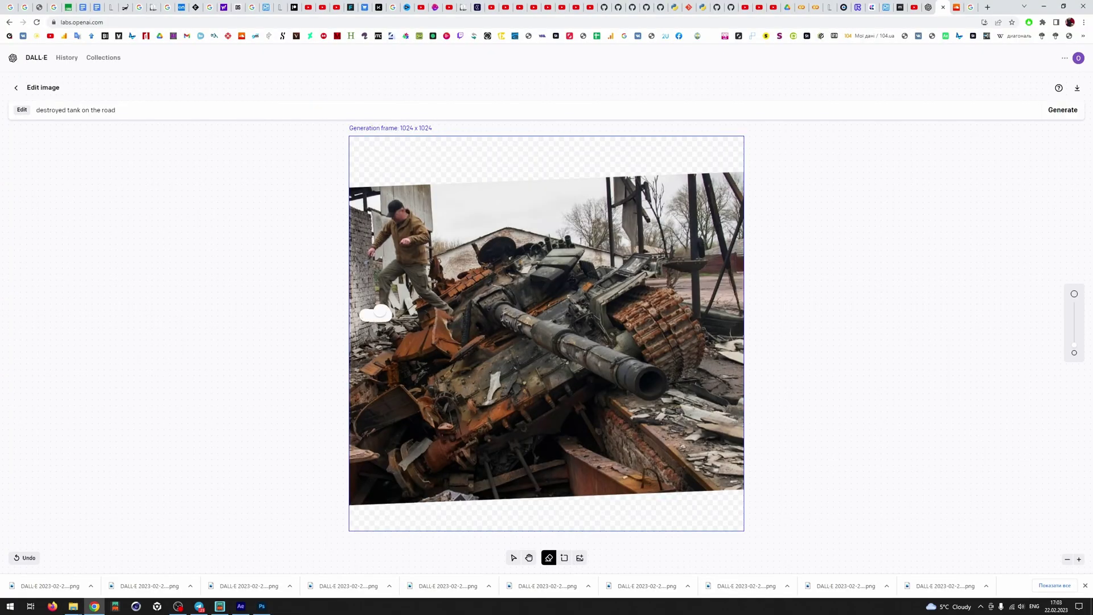
{"action": "mouse_move", "coordinate": [370, 311]}
{"action": "left_mouse_down"}
{"action": "mouse_move", "coordinate": [450, 307]}
{"action": "mouse_move", "coordinate": [393, 228]}
{"action": "mouse_move", "coordinate": [407, 273]}
{"action": "left_mouse_up"}
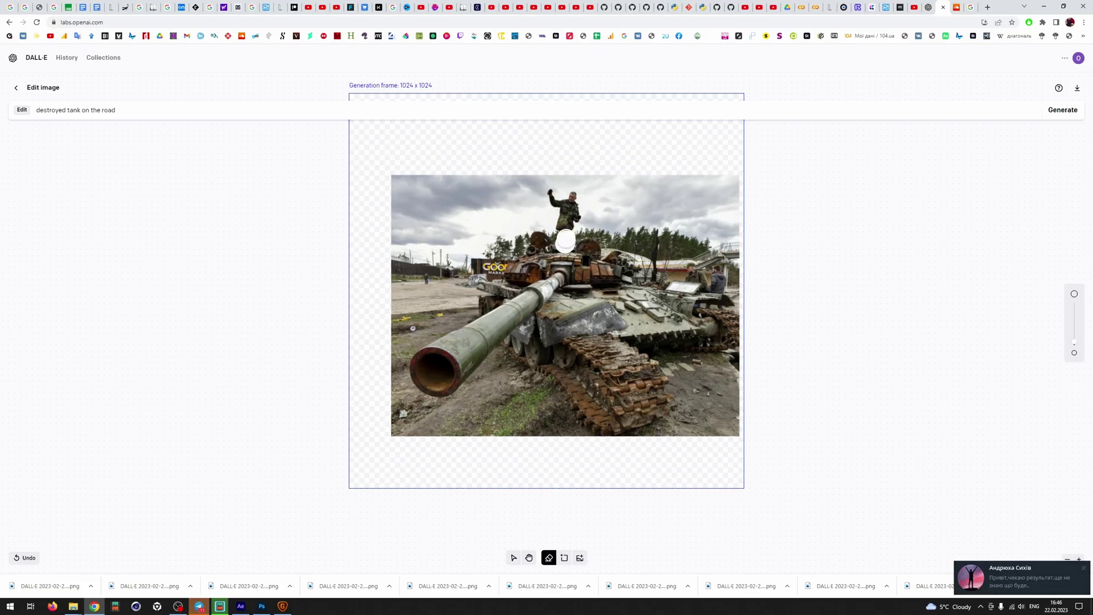
{"action": "mouse_move", "coordinate": [565, 240]}
{"action": "left_mouse_down"}
{"action": "mouse_move", "coordinate": [589, 276]}
{"action": "mouse_move", "coordinate": [487, 256]}
{"action": "mouse_move", "coordinate": [708, 276]}
{"action": "left_mouse_up"}
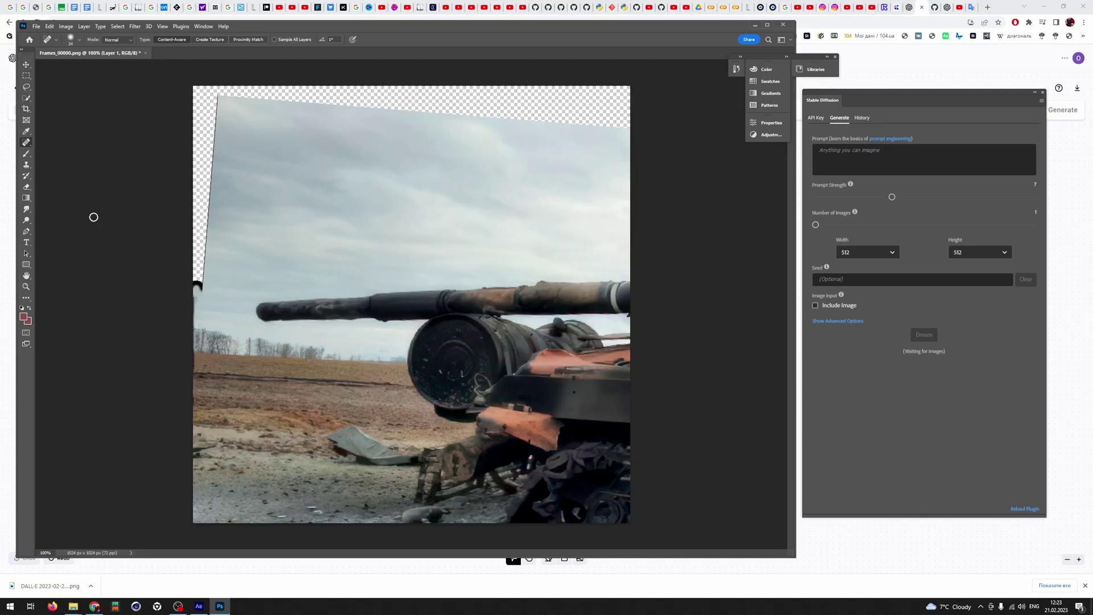
Heal the transparent strips along the left and top edges with the Healing Brush.
{"action": "right_click", "coordinate": [234, 254]}
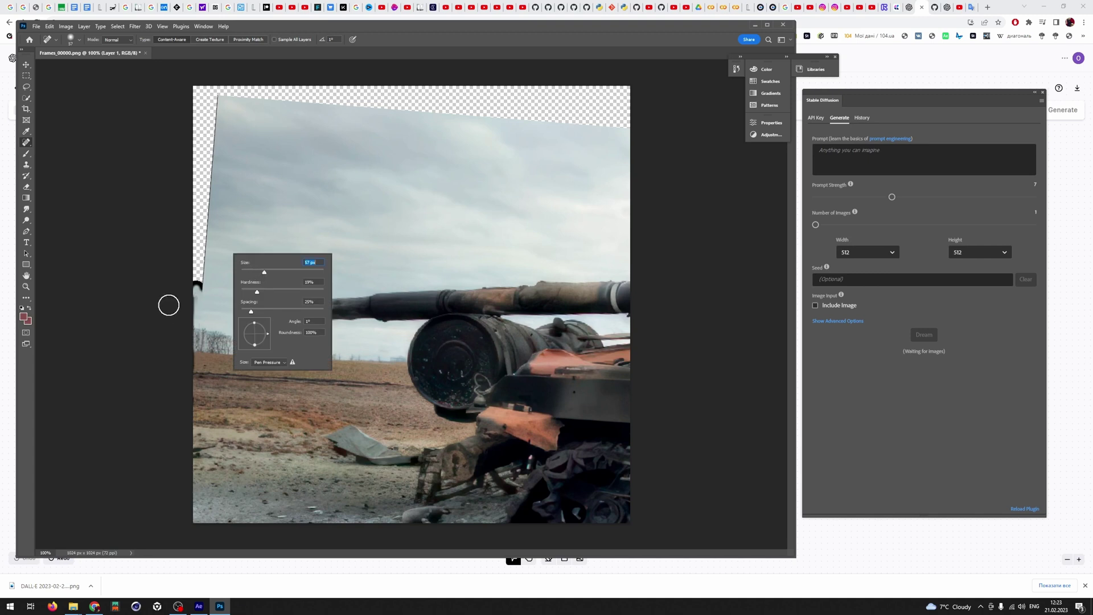
{"action": "mouse_move", "coordinate": [192, 300]}
{"action": "left_mouse_down"}
{"action": "mouse_move", "coordinate": [207, 108]}
{"action": "mouse_move", "coordinate": [209, 176]}
{"action": "mouse_move", "coordinate": [197, 175]}
{"action": "left_mouse_up"}
{"action": "mouse_move", "coordinate": [209, 106]}
{"action": "left_mouse_down"}
{"action": "mouse_move", "coordinate": [263, 98]}
{"action": "mouse_move", "coordinate": [555, 119]}
{"action": "mouse_move", "coordinate": [631, 90]}
{"action": "mouse_move", "coordinate": [302, 78]}
{"action": "mouse_move", "coordinate": [617, 104]}
{"action": "left_mouse_up"}
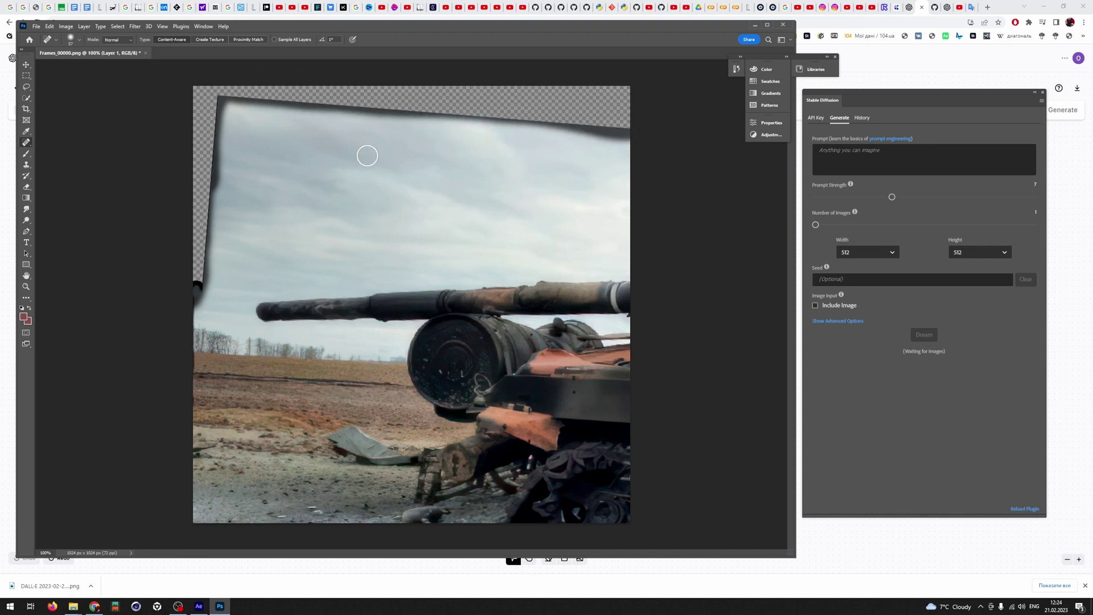
Clone sky over the top strip and blend it in with the Spot Healing Brush.
{"action": "key", "text": "s"}
{"action": "right_click", "coordinate": [387, 166]}
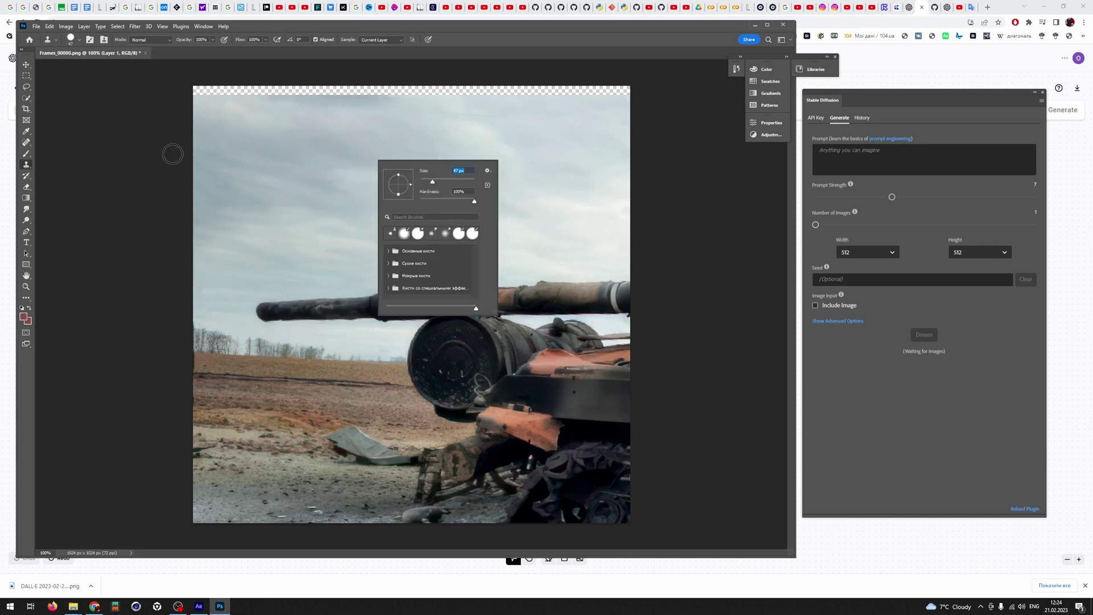
{"action": "left_click", "coordinate": [27, 169]}
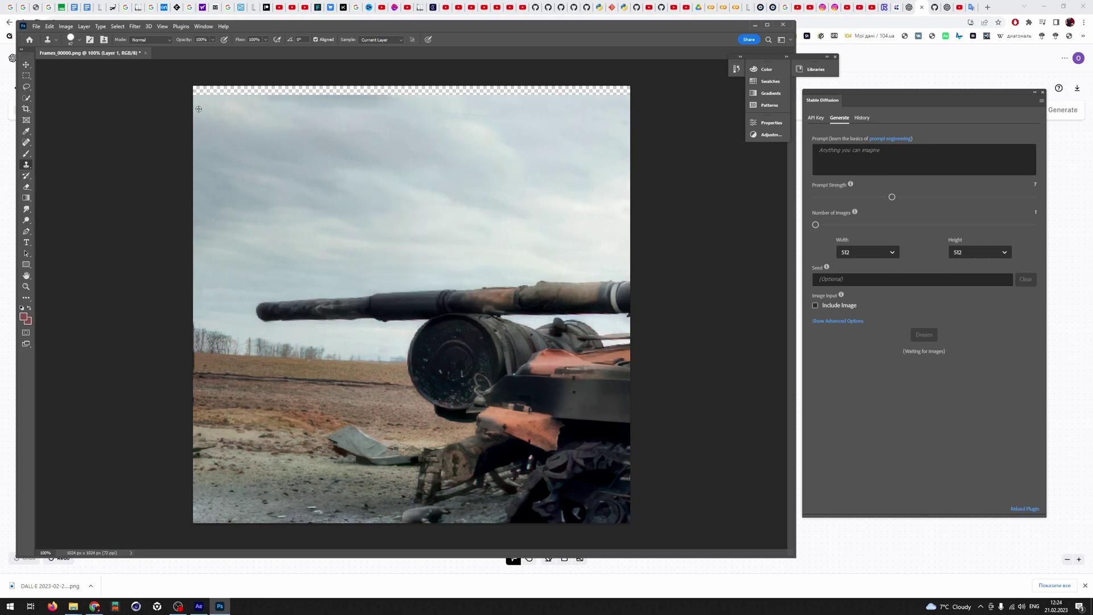
{"action": "left_click_drag", "start_coordinate": [198, 90], "coordinate": [562, 89]}
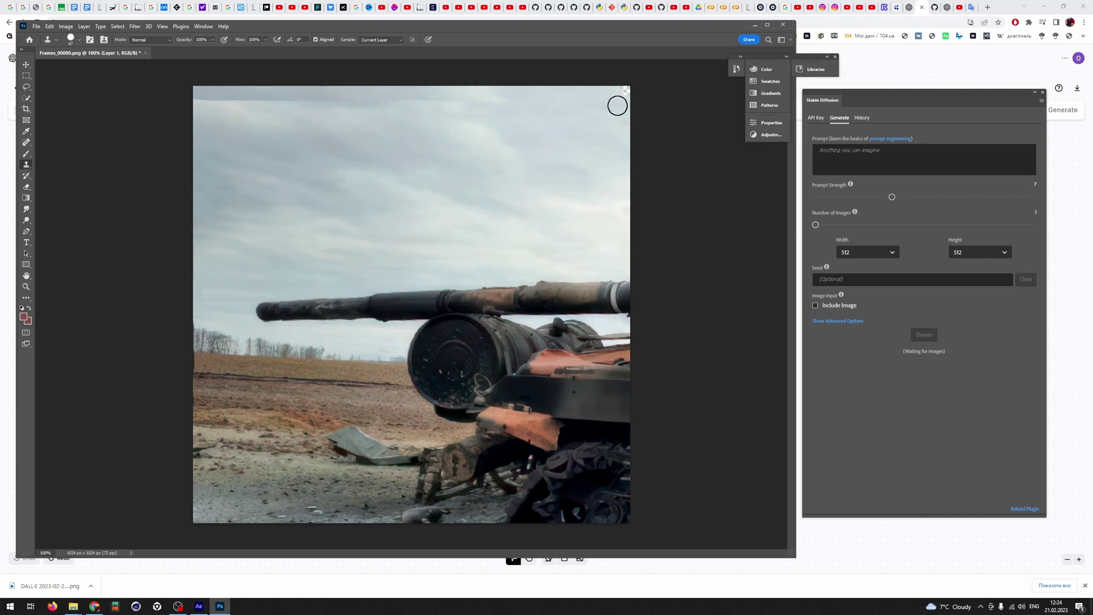
{"action": "left_click", "coordinate": [28, 145]}
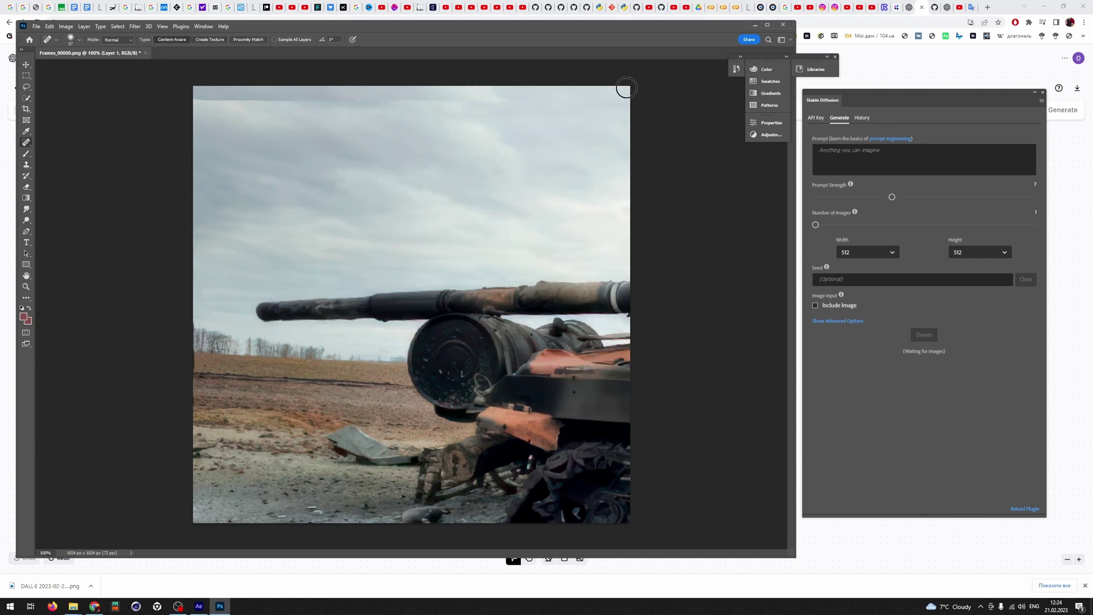
{"action": "left_click_drag", "start_coordinate": [518, 102], "coordinate": [200, 102]}
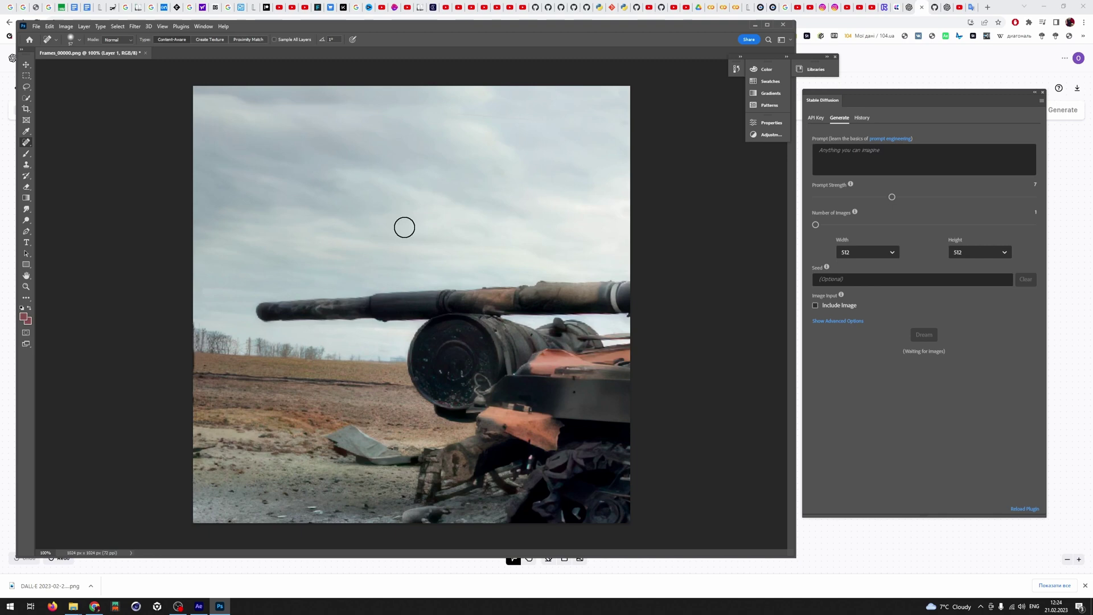